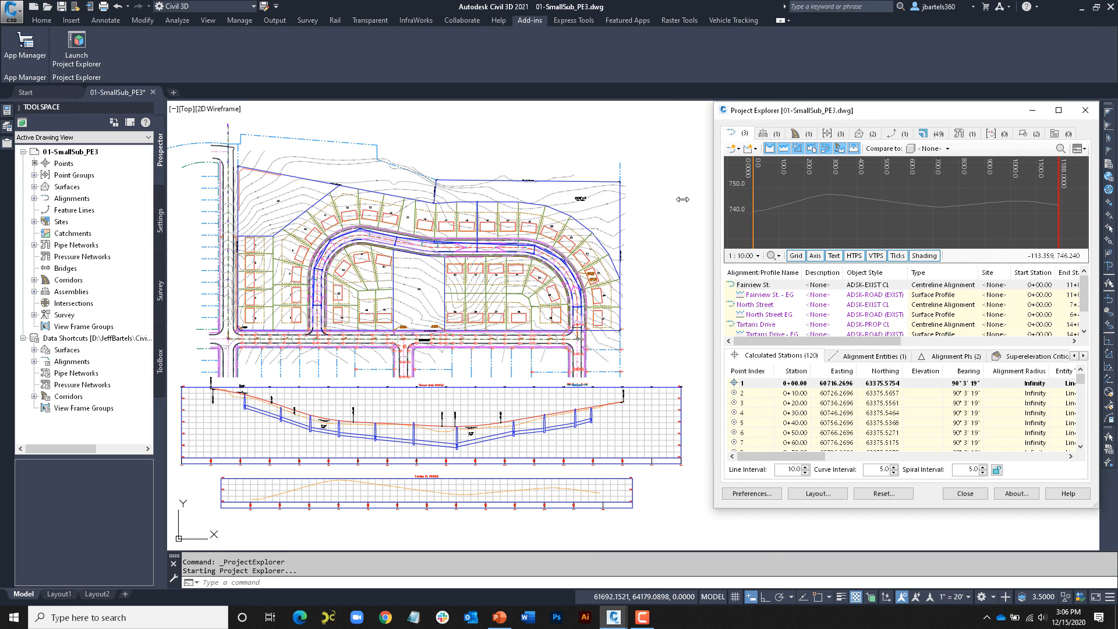
Step: Widen the Project Explorer window and look through the corridors, point groups and assemblies, including the assembly's associated corridor regions
left_click_drag(714, 199, 670, 200)
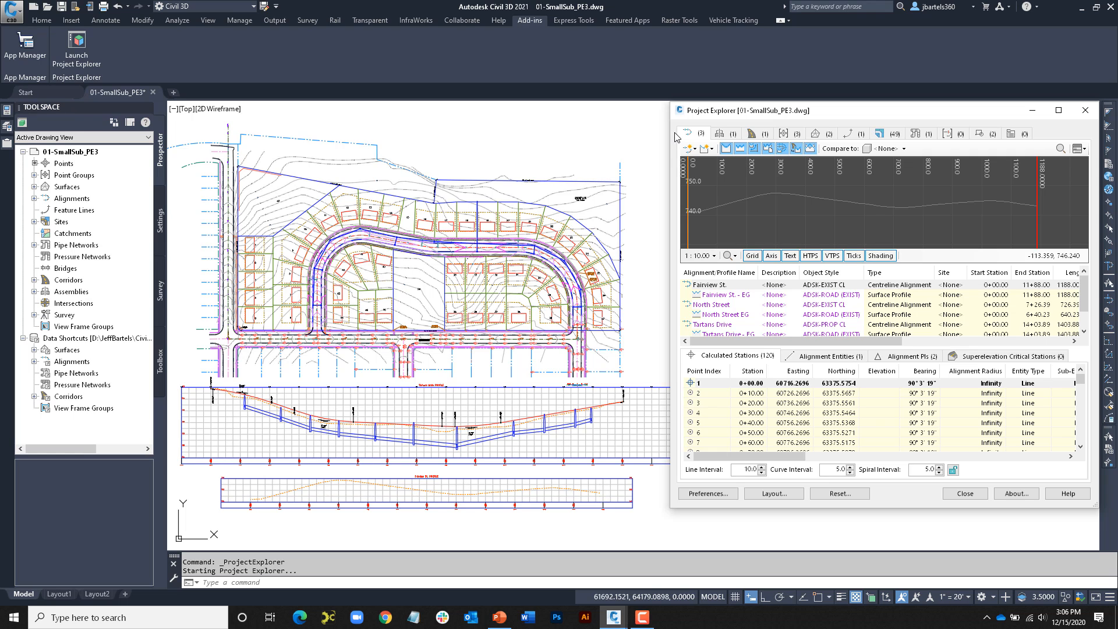
left_click(753, 134)
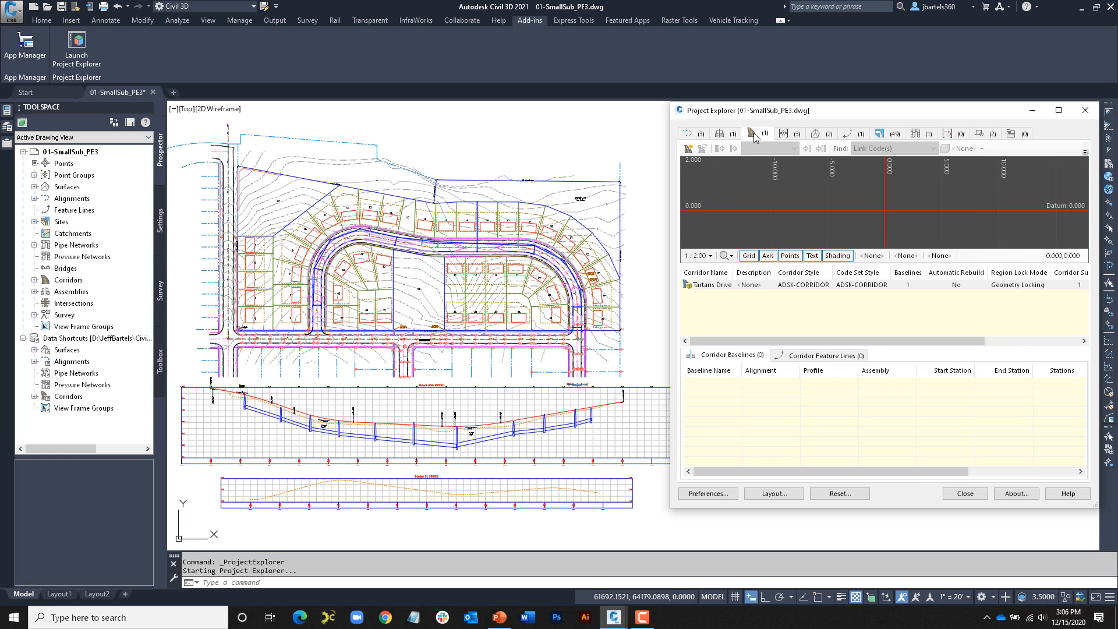
left_click(785, 133)
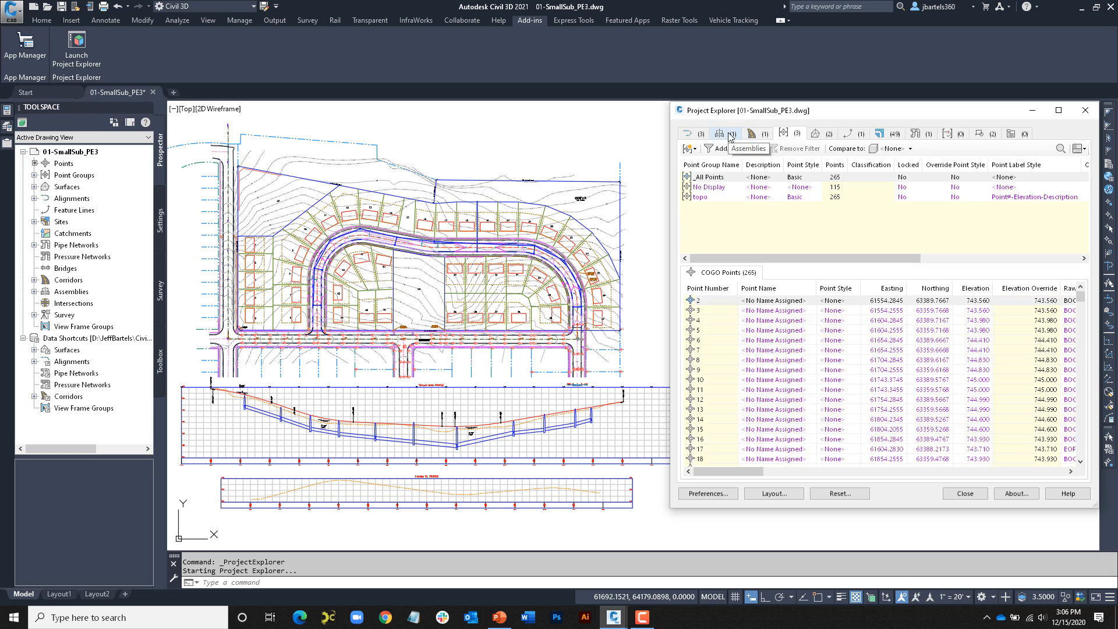
left_click(730, 136)
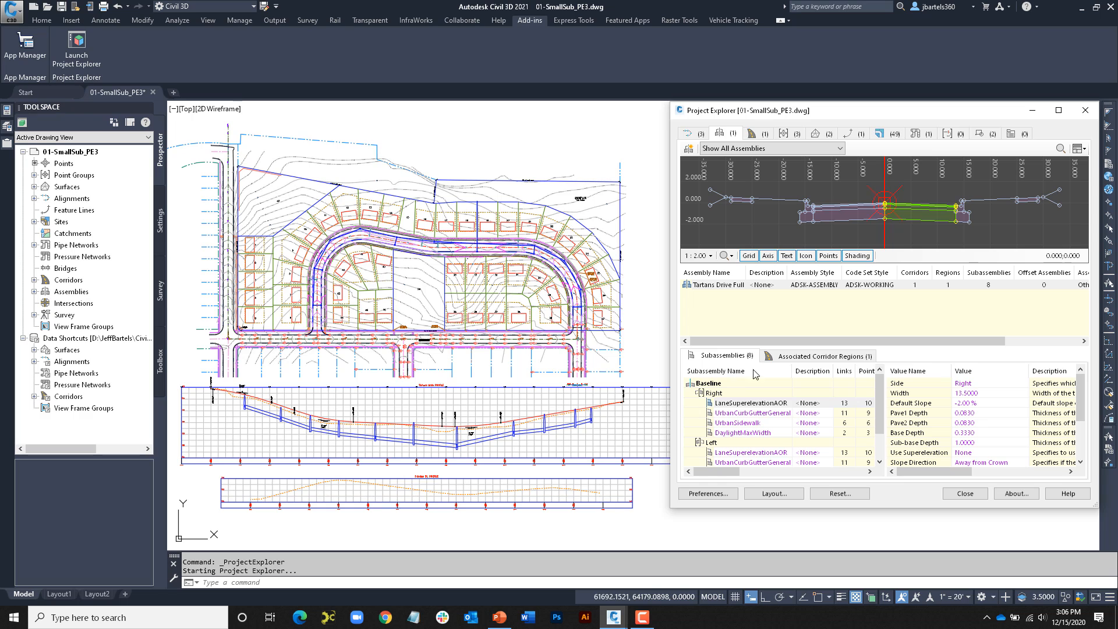
left_click(782, 357)
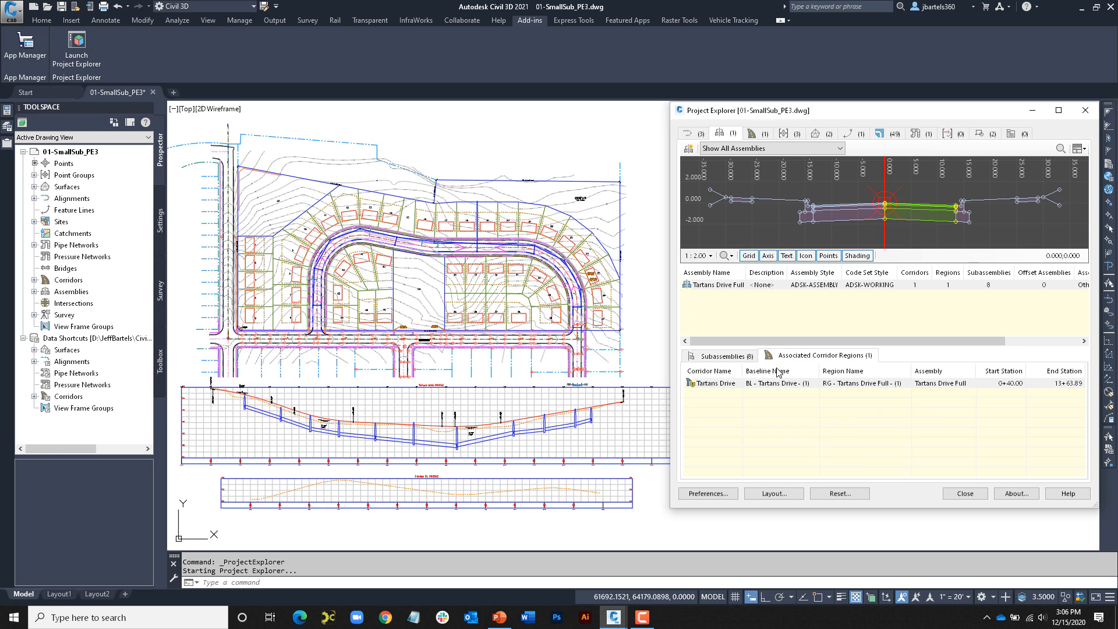
left_click(727, 358)
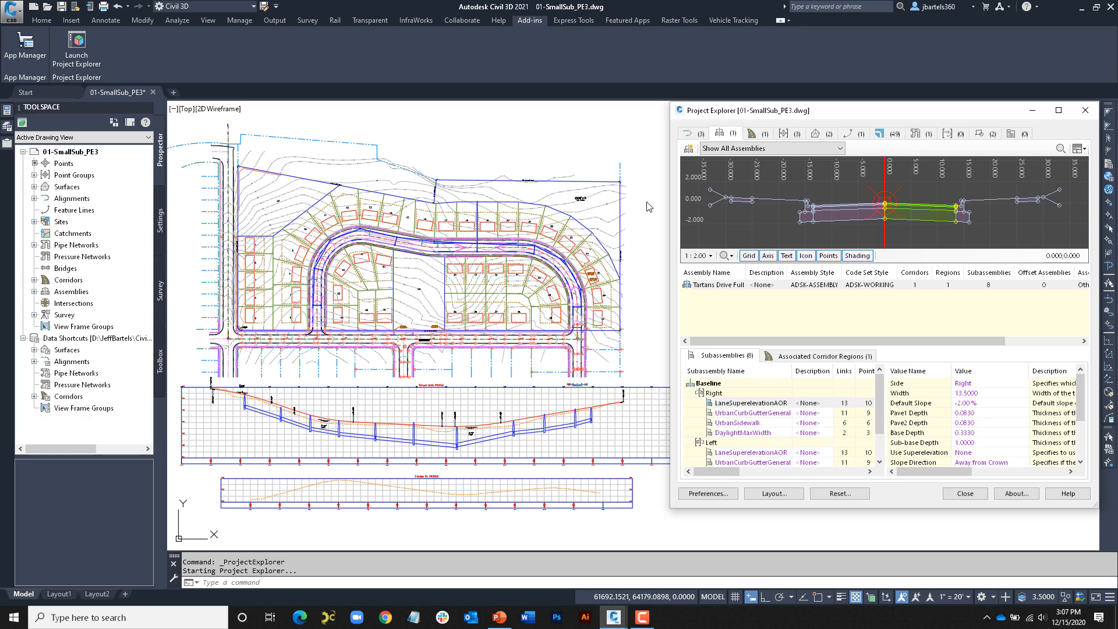
Step: Inspect the Tartans Drive alignment and its FG and EG profiles among the alignment data
left_click(688, 134)
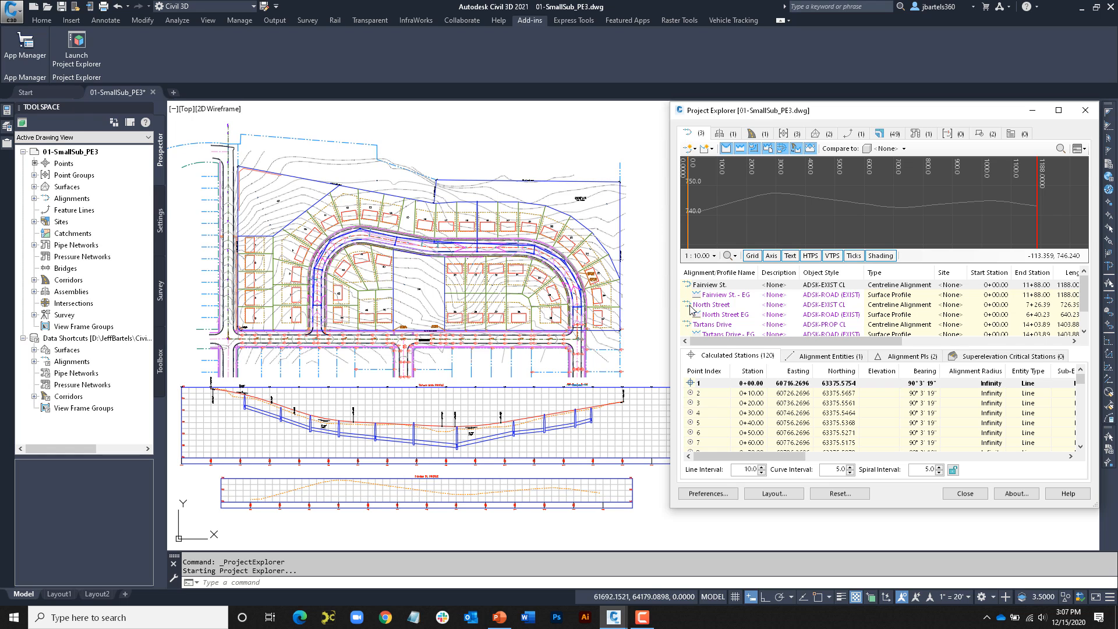
left_click(703, 325)
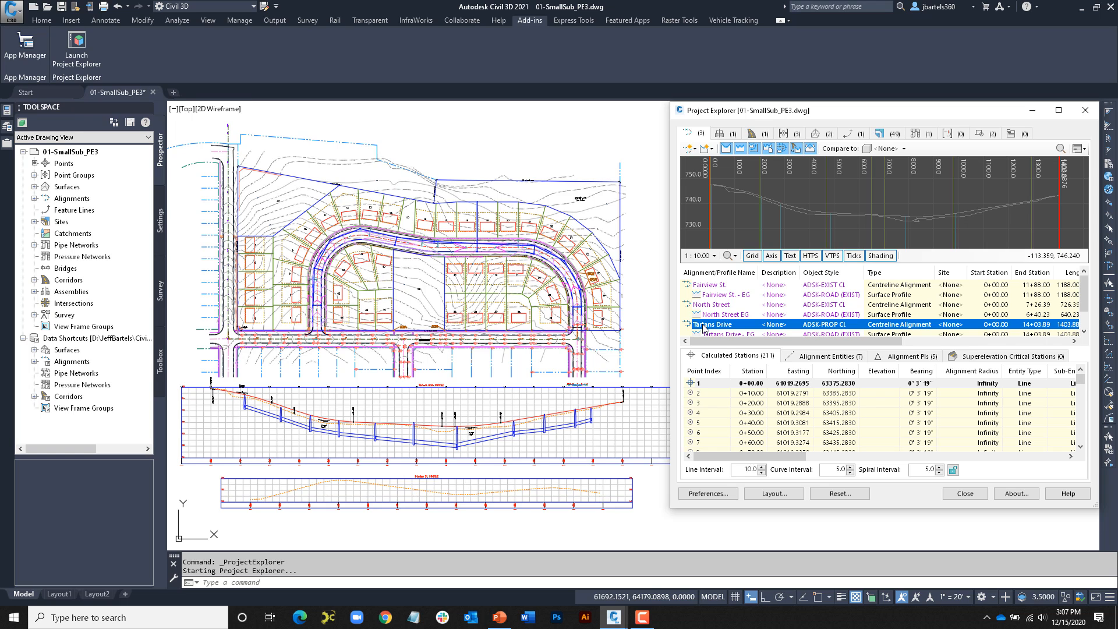
scroll(708, 327, "down", 1)
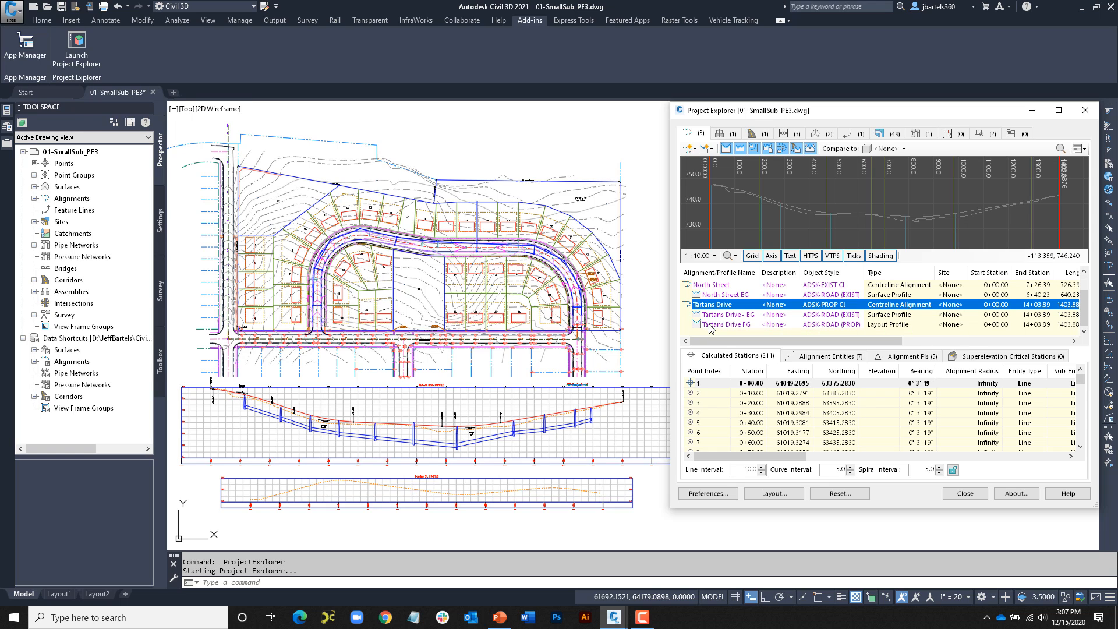
left_click(746, 326)
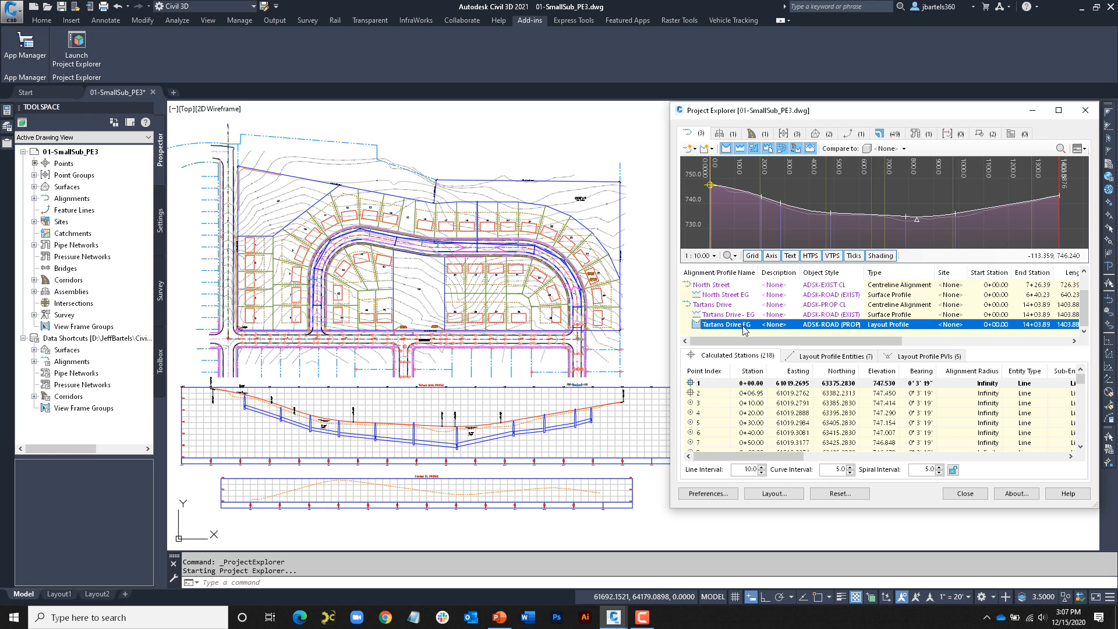
left_click(749, 315)
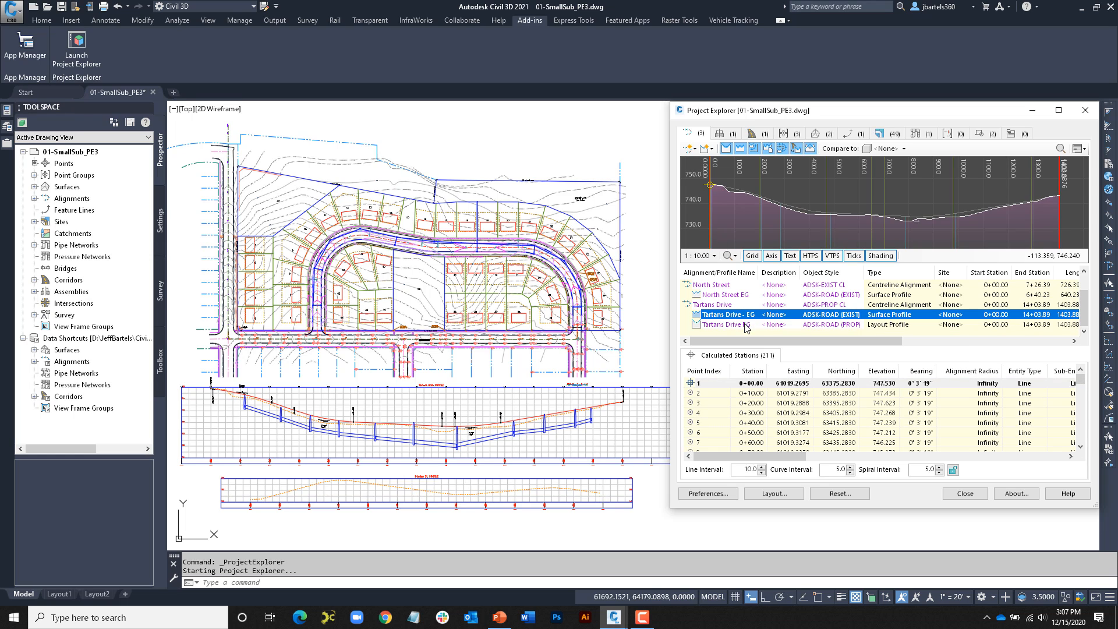
Step: Select the Tartans Drive FG layout profile and compare it to the Tartans Drive - EG profile
left_click(740, 326)
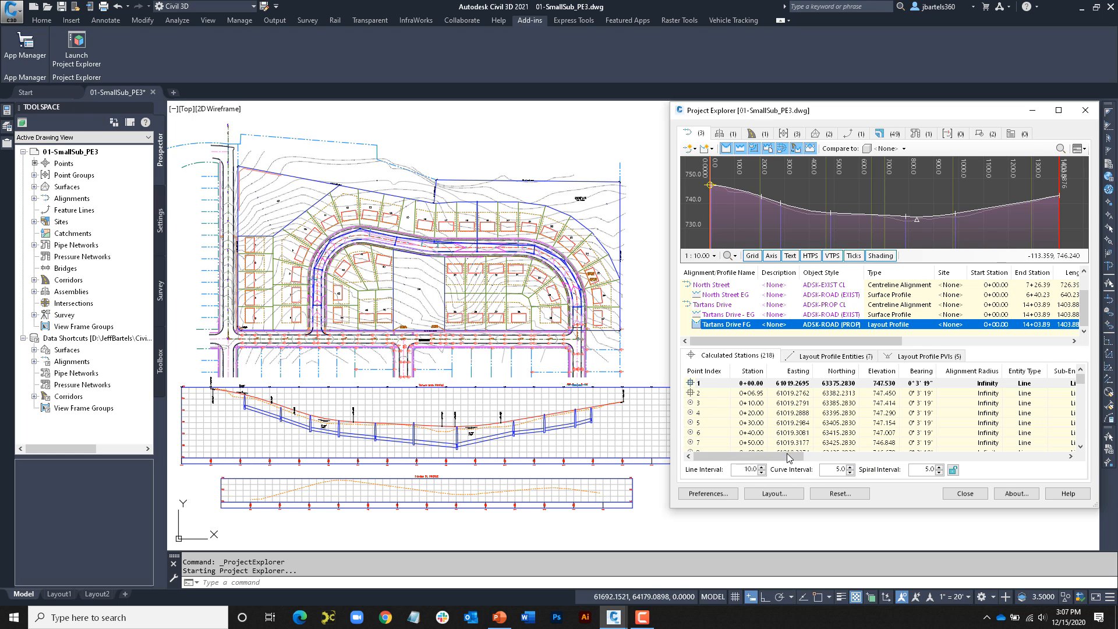
left_click_drag(790, 457, 1010, 460)
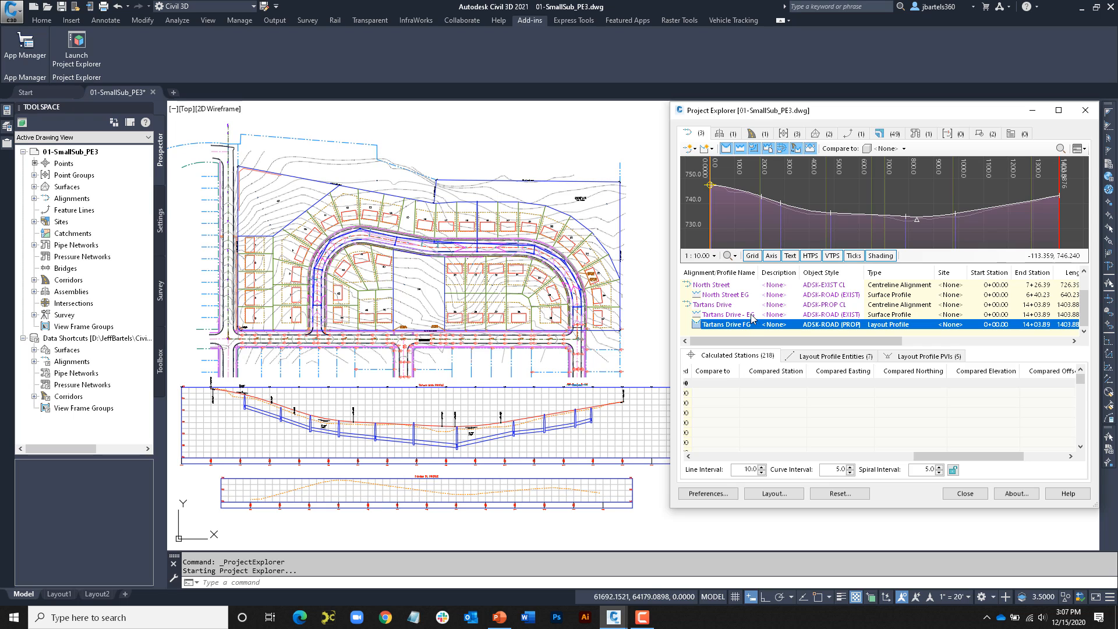
left_click(902, 149)
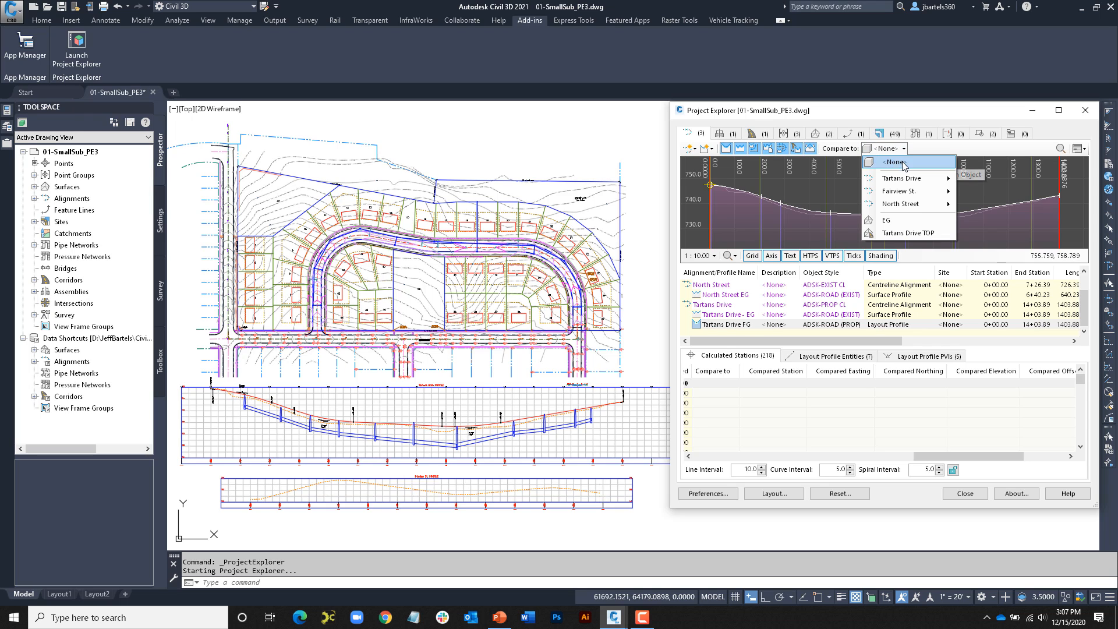
mouse_move(913, 183)
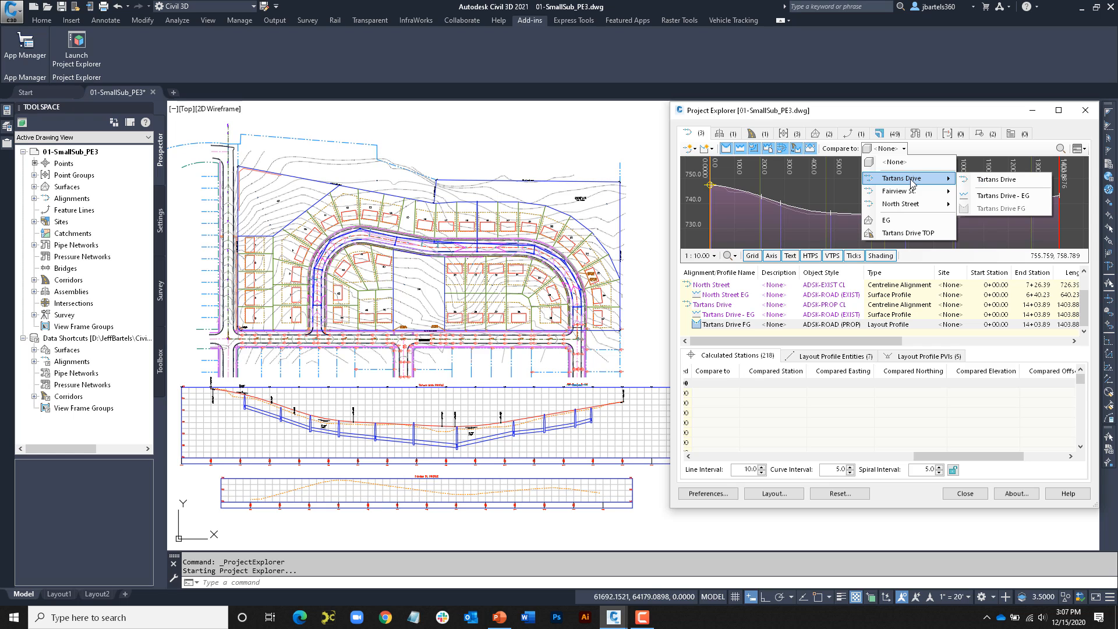
left_click(987, 196)
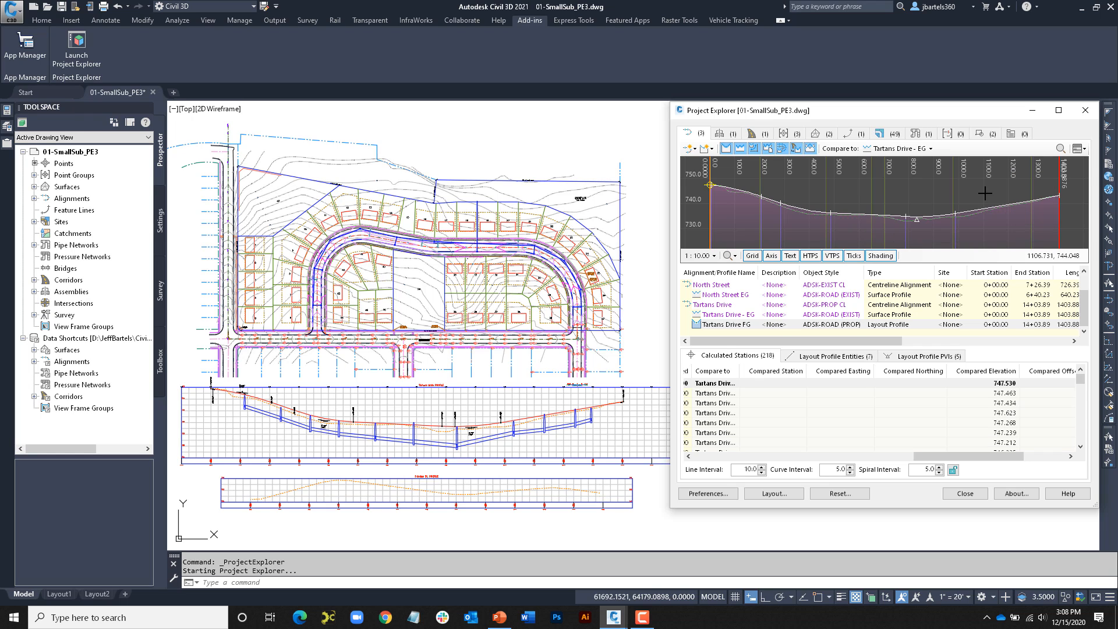
Step: Widen the Compare to column and review the compared elevations and Z offsets of the calculated stations
left_click_drag(741, 372, 761, 372)
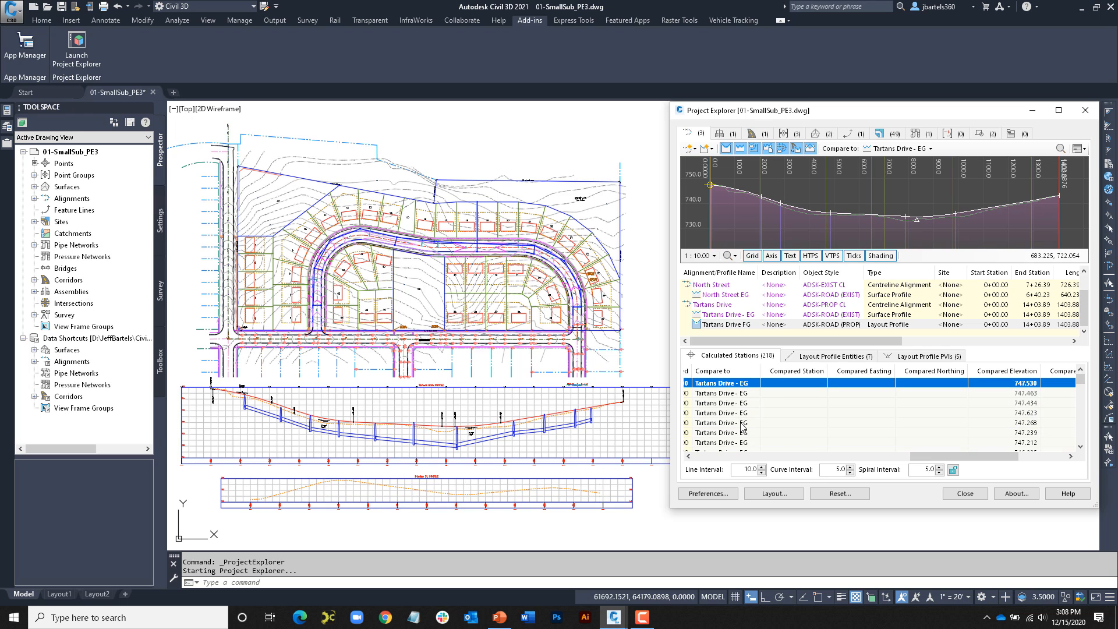
left_click_drag(919, 457, 969, 464)
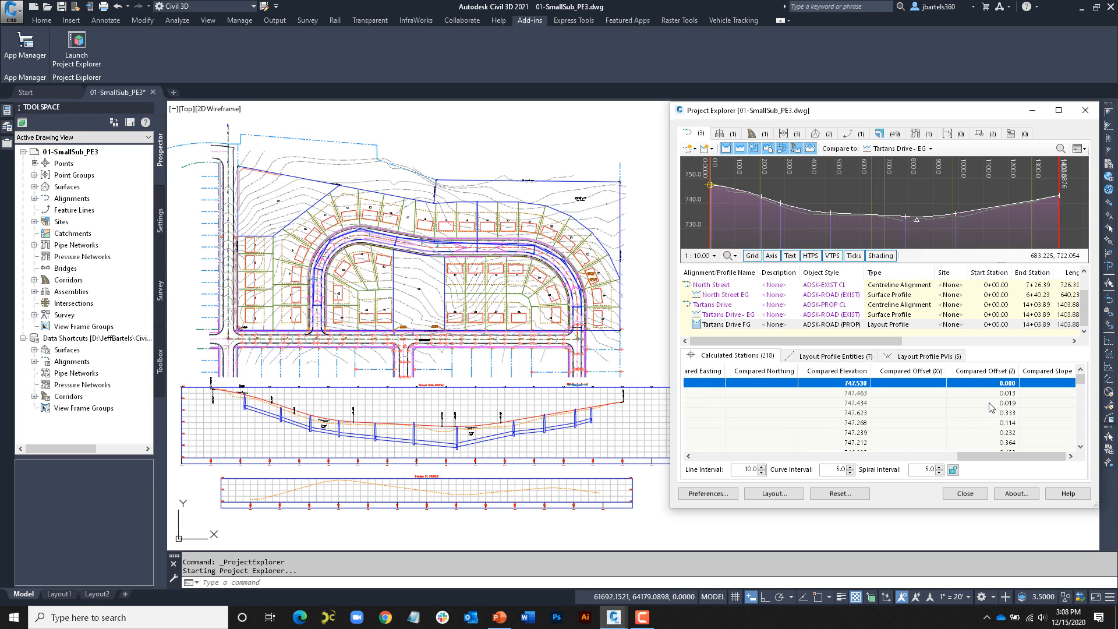
left_click_drag(984, 460, 722, 461)
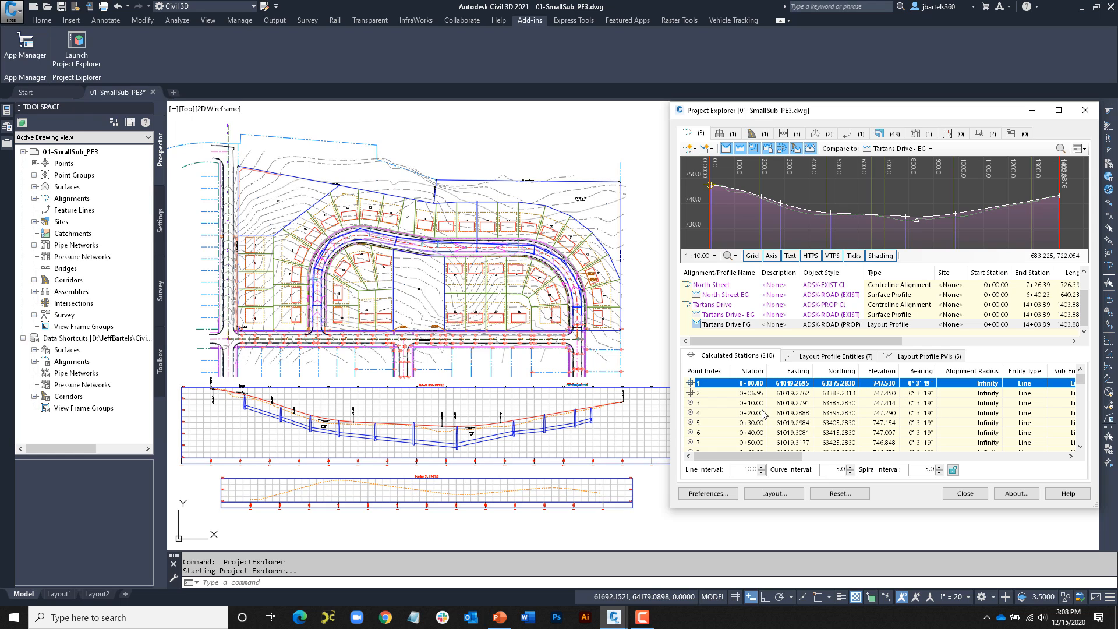
Step: Open the layout options beside Project Explorer and display the column layout for Alignment/Profile Calculated Stations
left_click(766, 495)
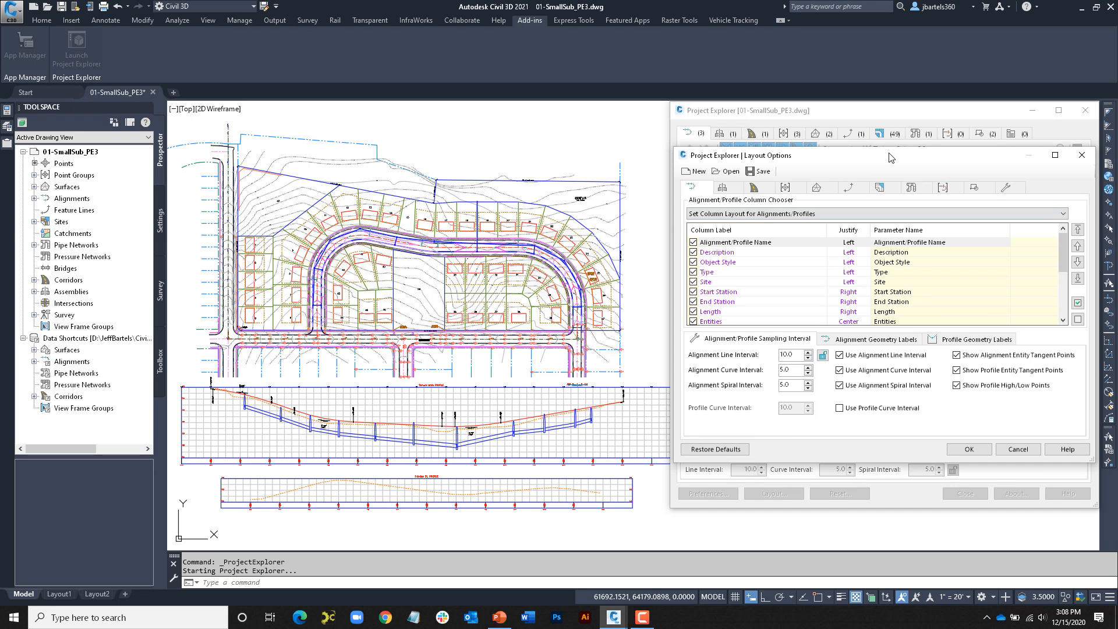
left_click_drag(830, 146, 406, 147)
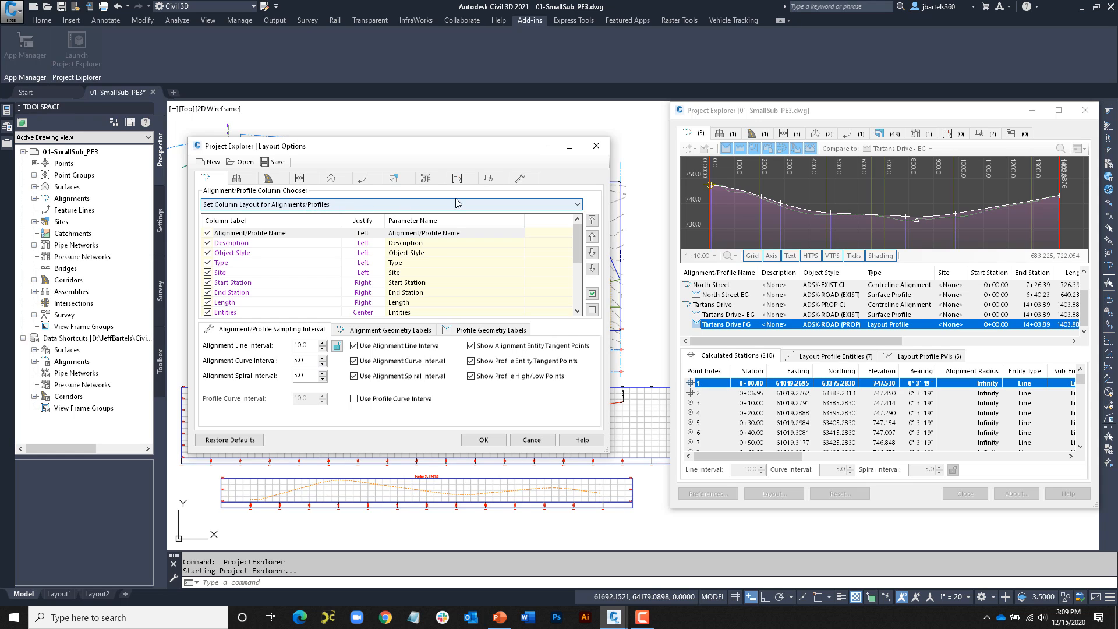
left_click(574, 205)
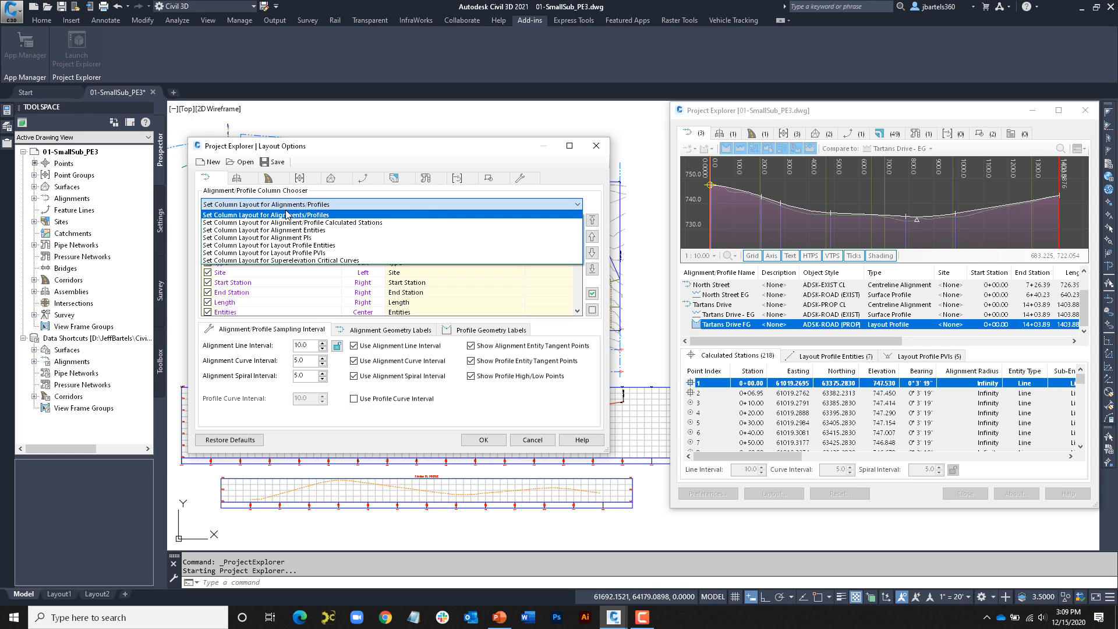
left_click(321, 215)
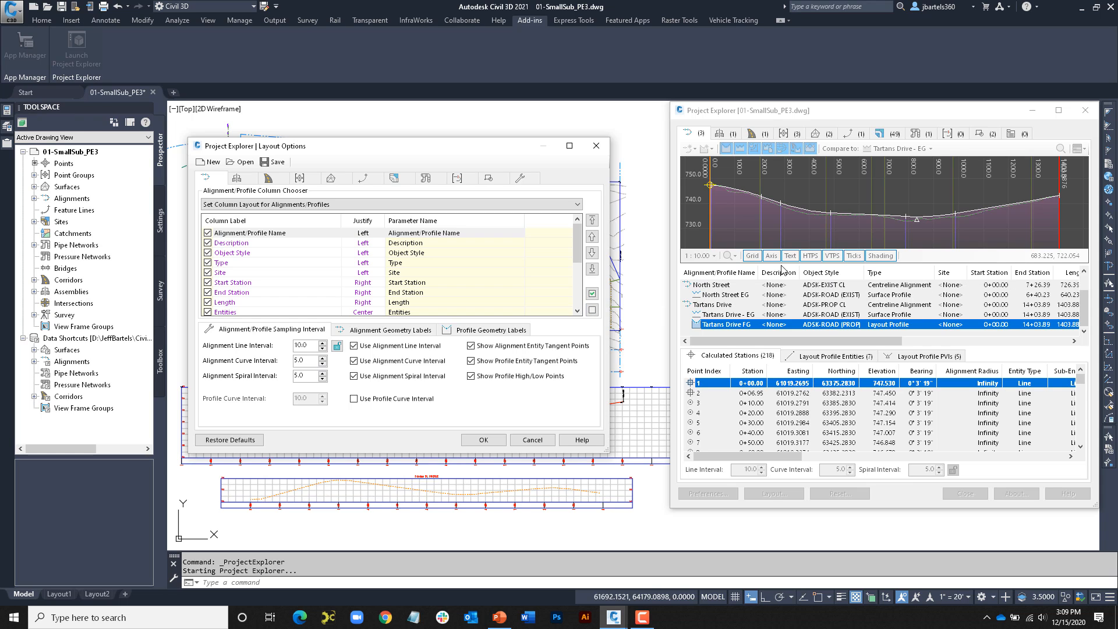
left_click(578, 205)
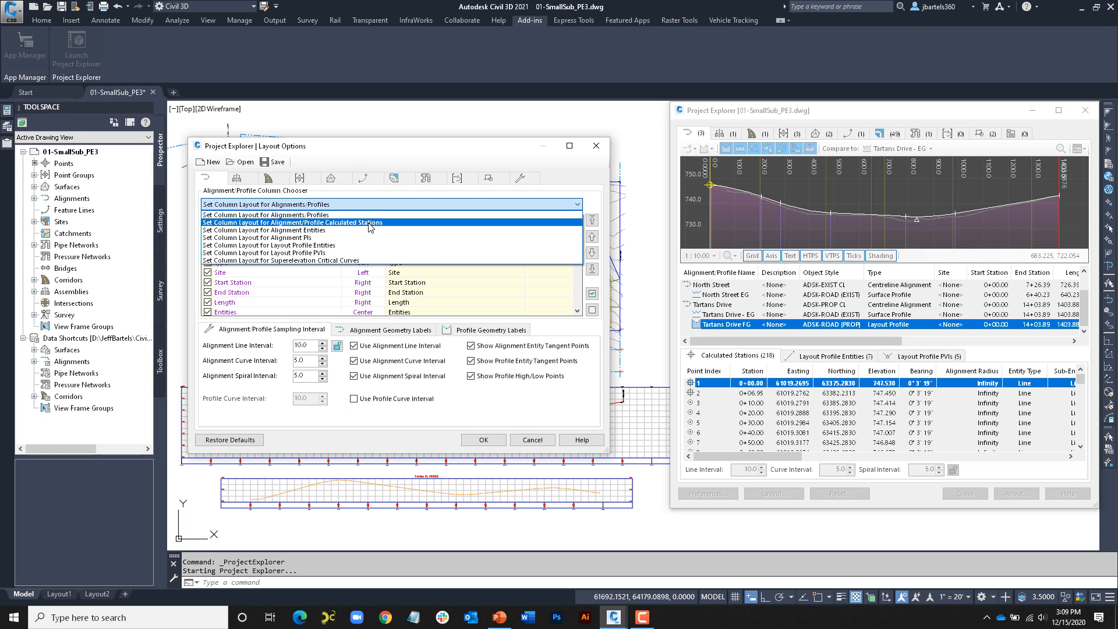
left_click(369, 223)
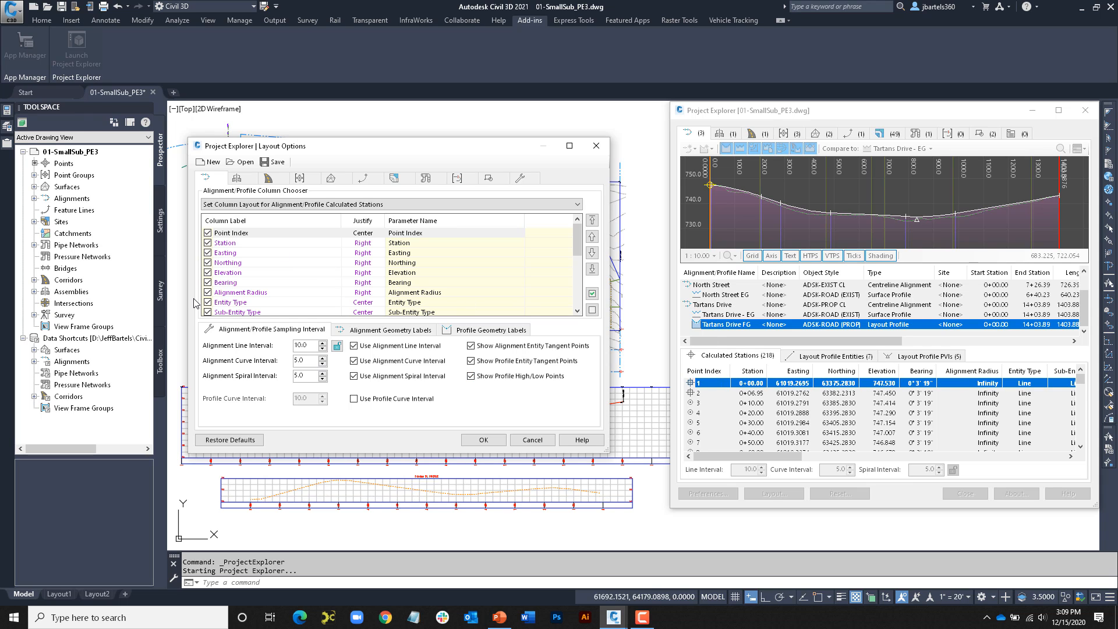
Step: Clear all columns, enable only Point Index, Station, Easting, Northing and Elevation, and place Northing before Easting
left_click(593, 310)
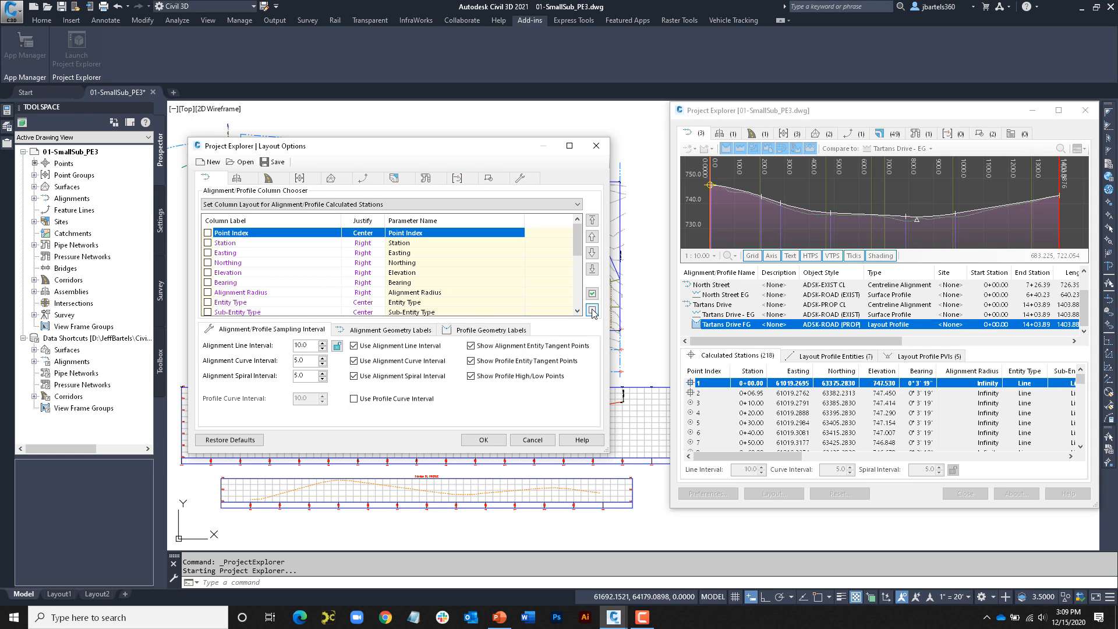
left_click(207, 244)
left_click(223, 263)
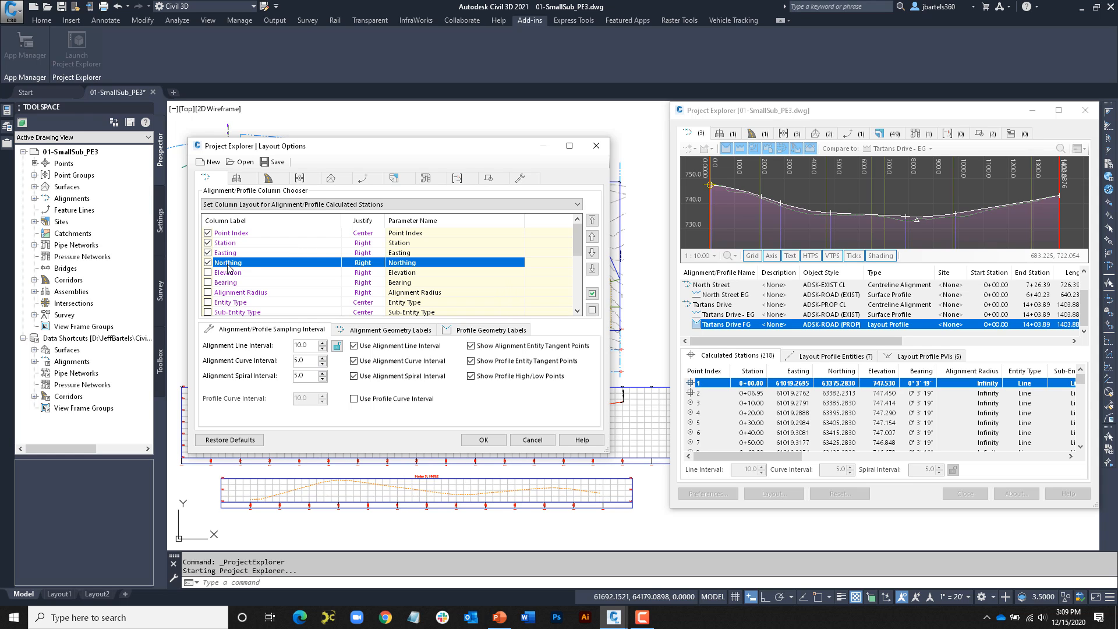
left_click(593, 238)
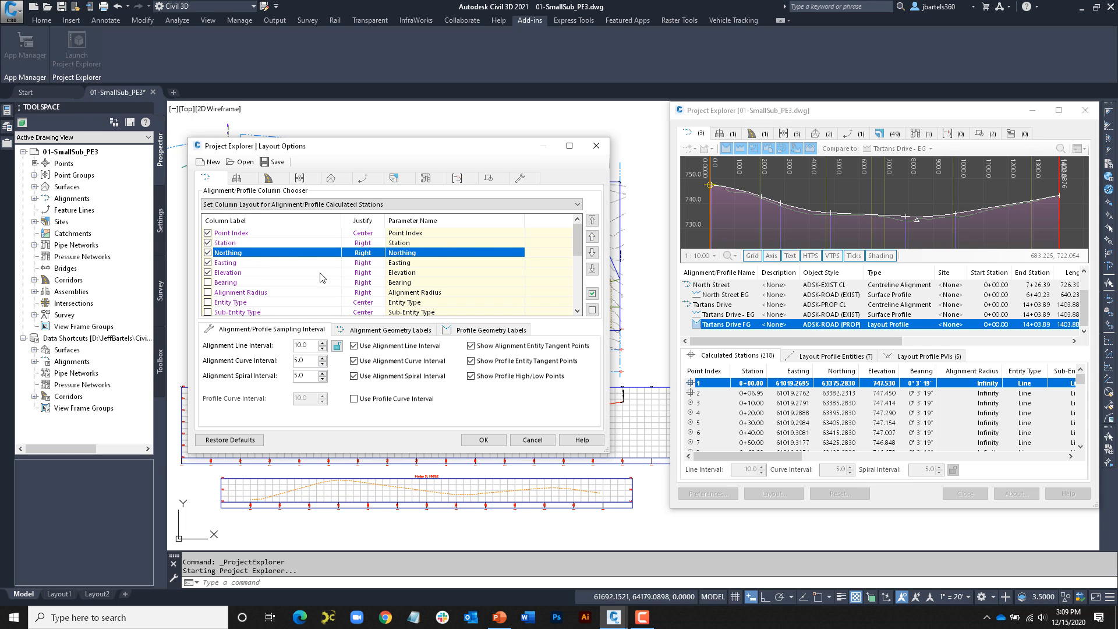
Step: Enable the Compare to, Compared Elevation and Compared Offset (Z) columns, and relabel the latter as Offset (Z)
left_click_drag(577, 242, 572, 290)
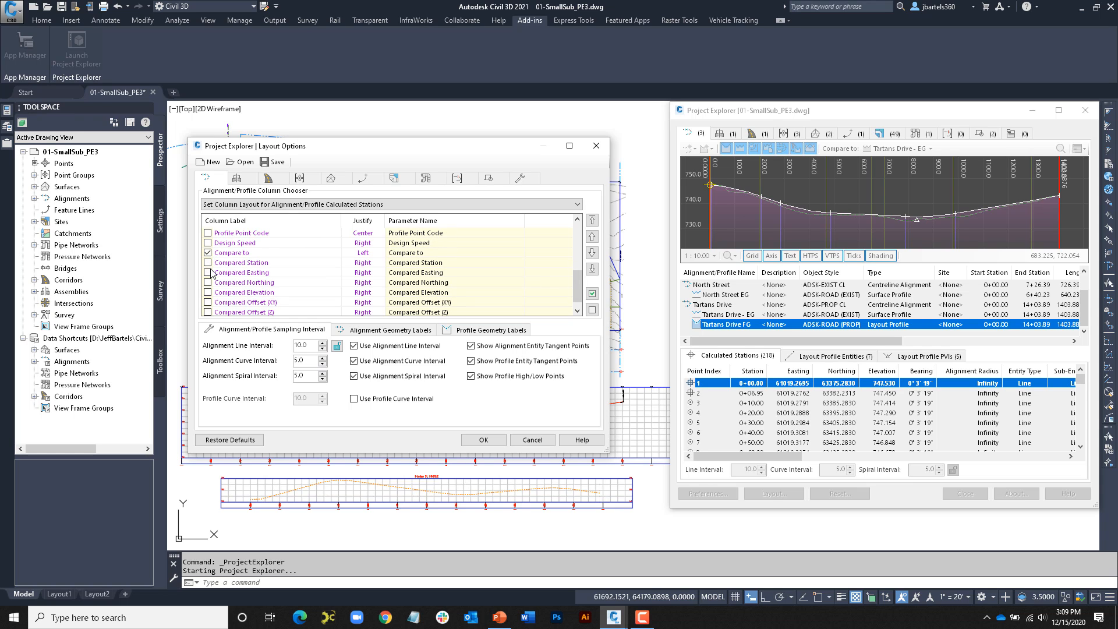
left_click(208, 314)
left_click(236, 313)
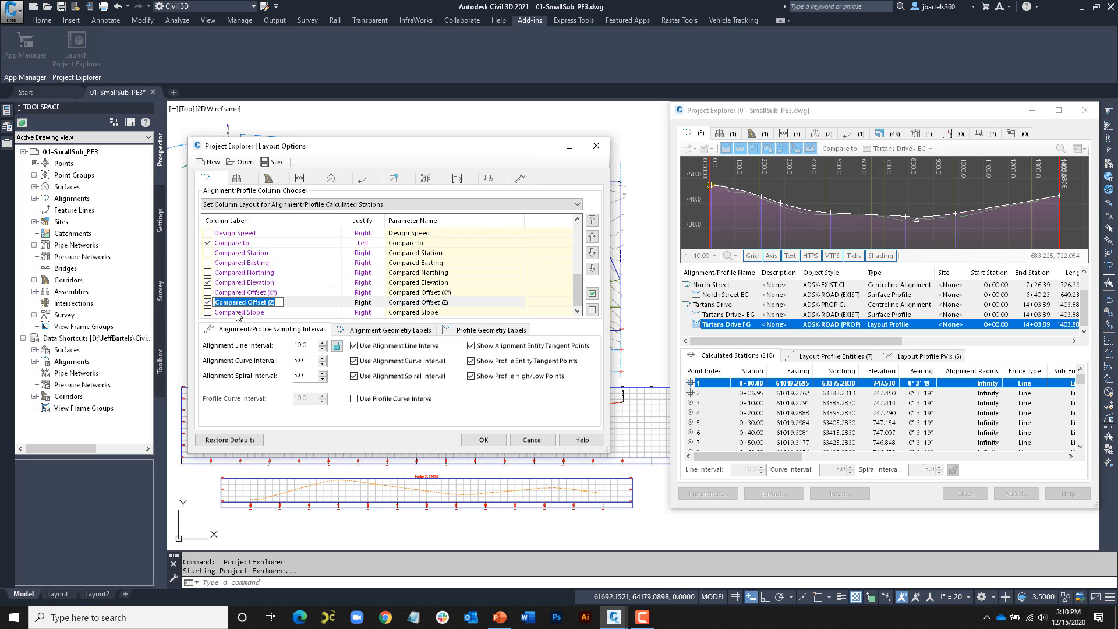
left_click(242, 304)
left_click_drag(245, 304, 219, 304)
key("BackSpace")
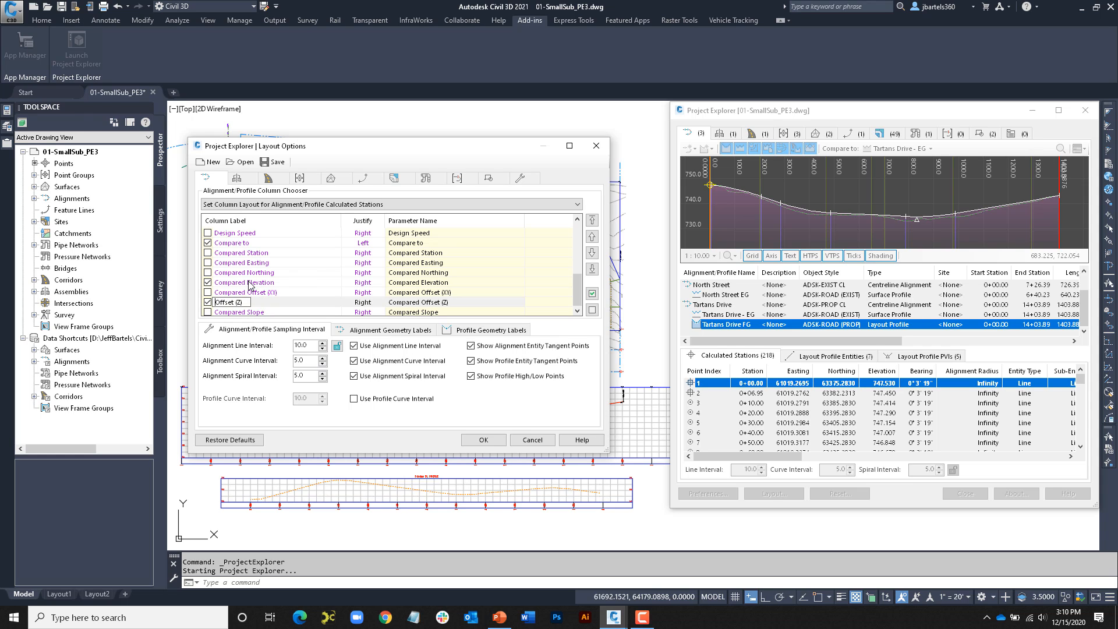
Step: Move the Compared Elevation and Offset (Z) columns together up the list so both precede Compare to
left_click(251, 284)
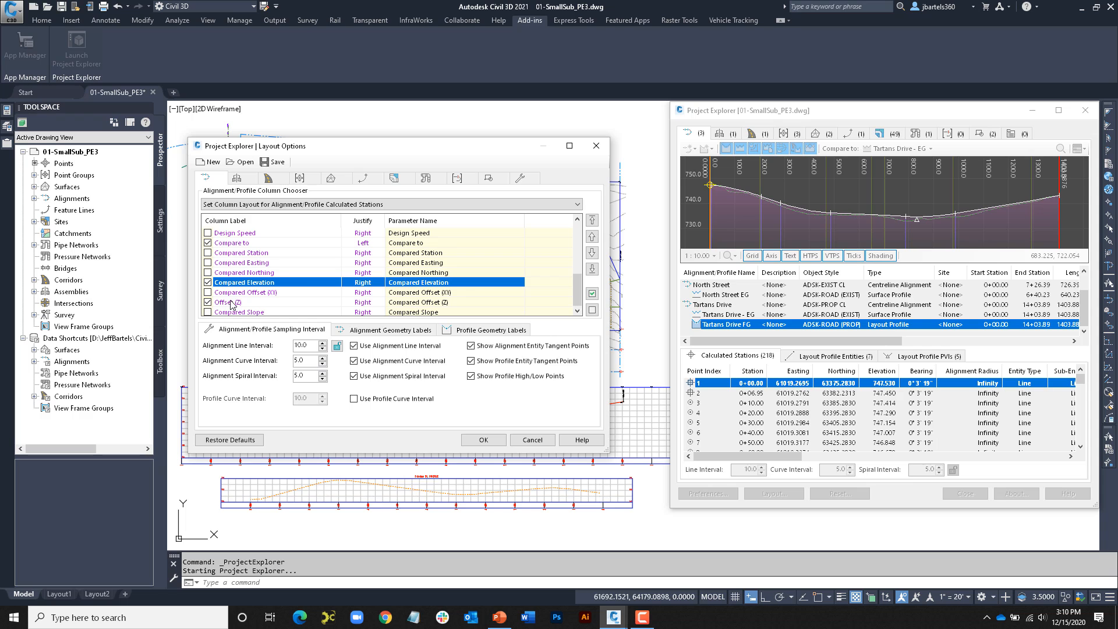
left_click(231, 303, "ctrl")
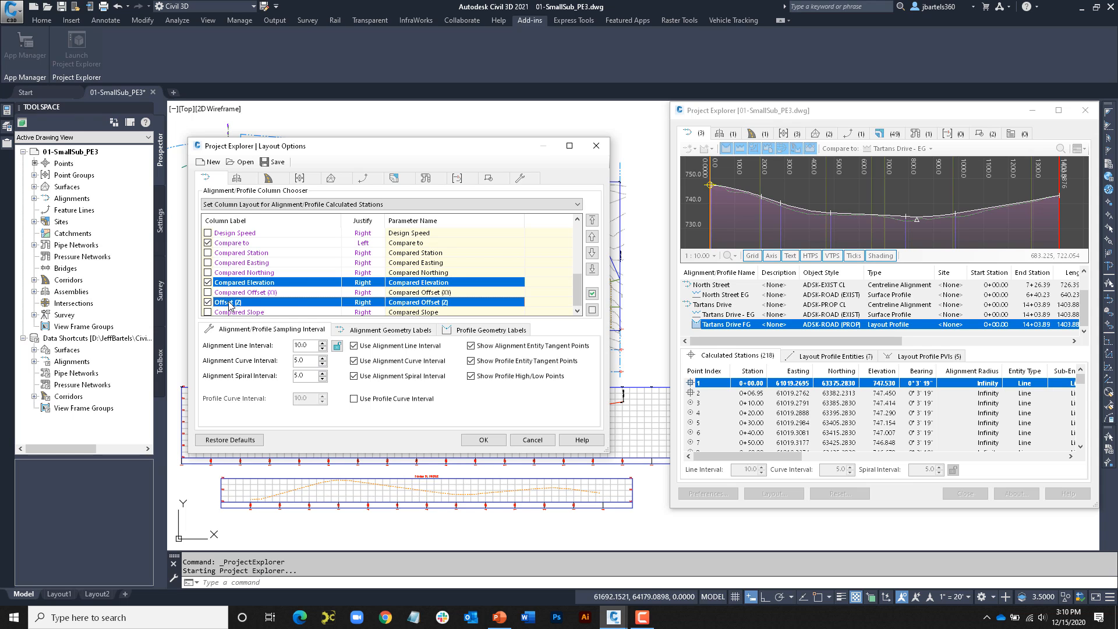
left_click(592, 237)
left_click(592, 237)
left_click(592, 236)
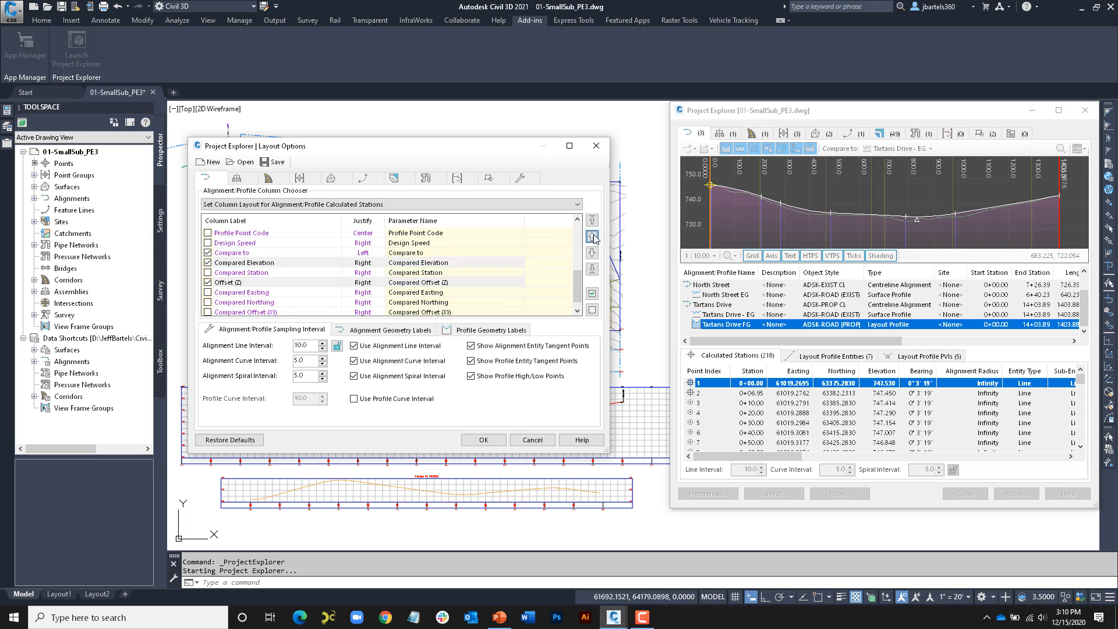
left_click(591, 237)
left_click(592, 237)
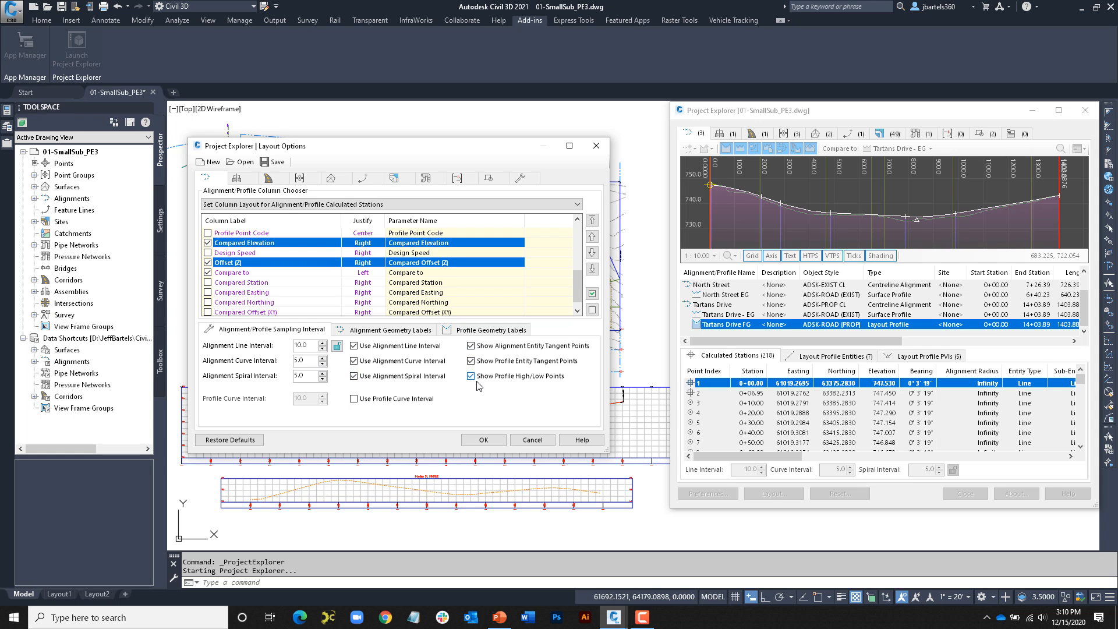
Step: Look over the alignment geometry labels and apply the customized column layout to the Tartans Drive FG calculated stations
left_click(389, 331)
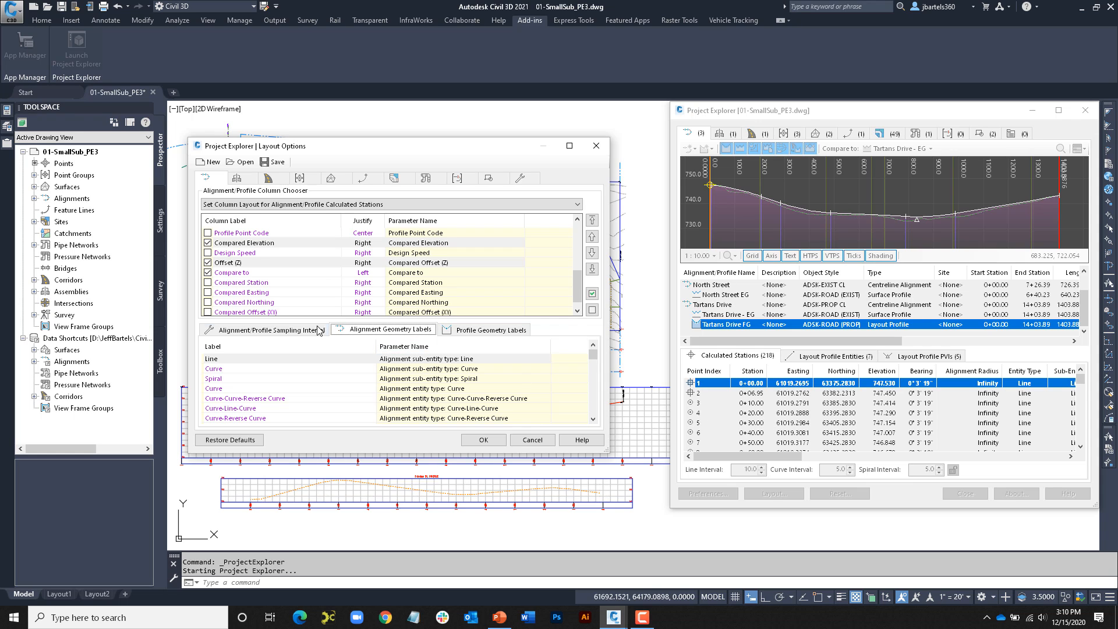
left_click(302, 330)
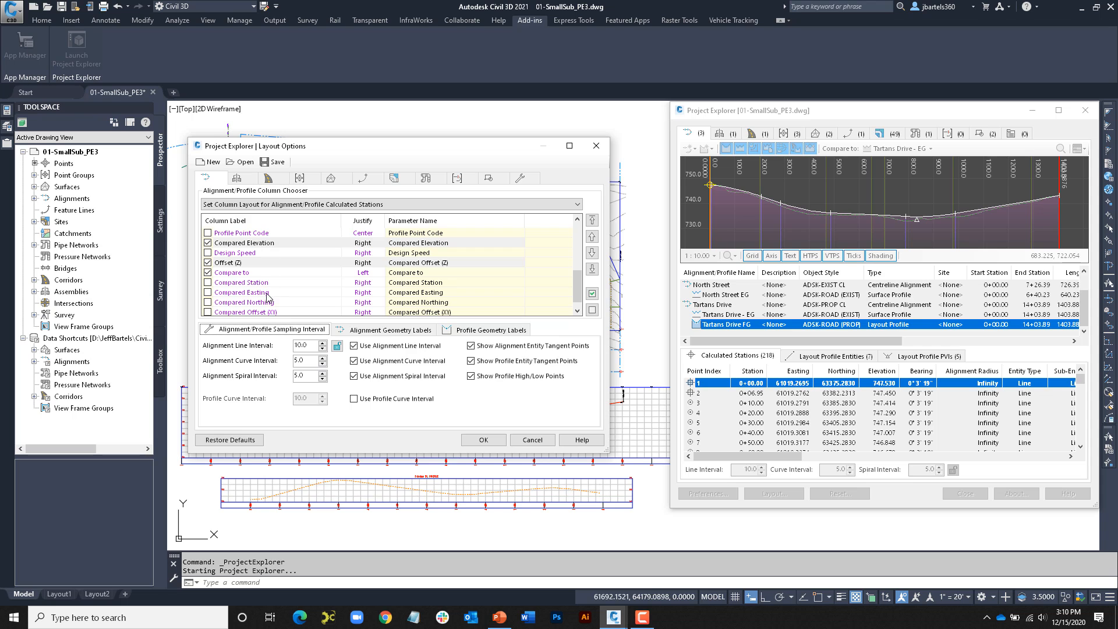
left_click(474, 440)
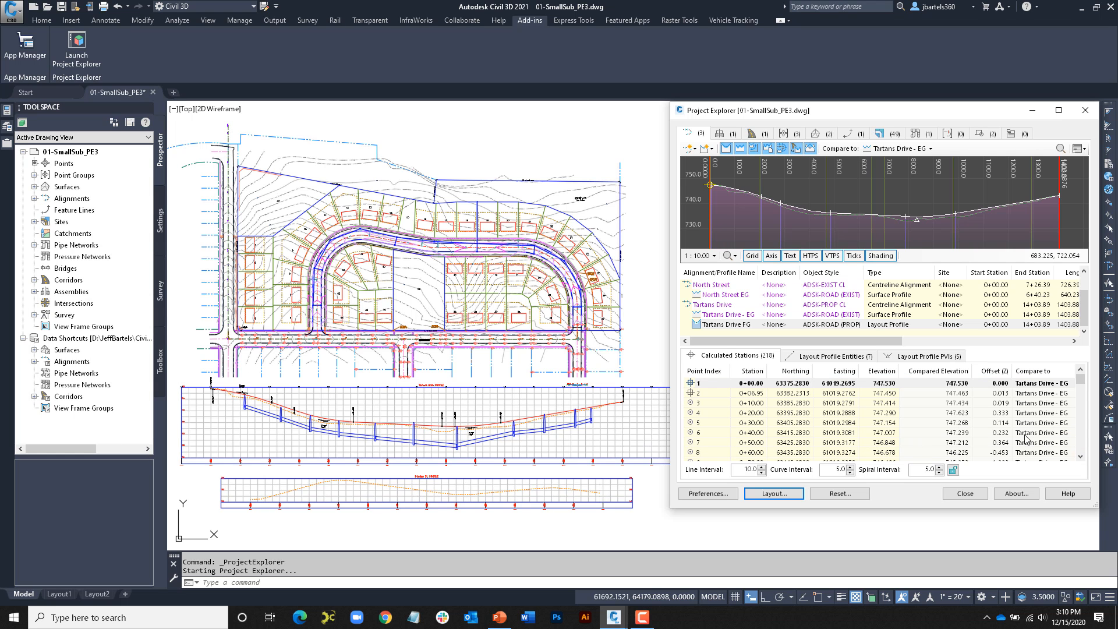
left_click(729, 325)
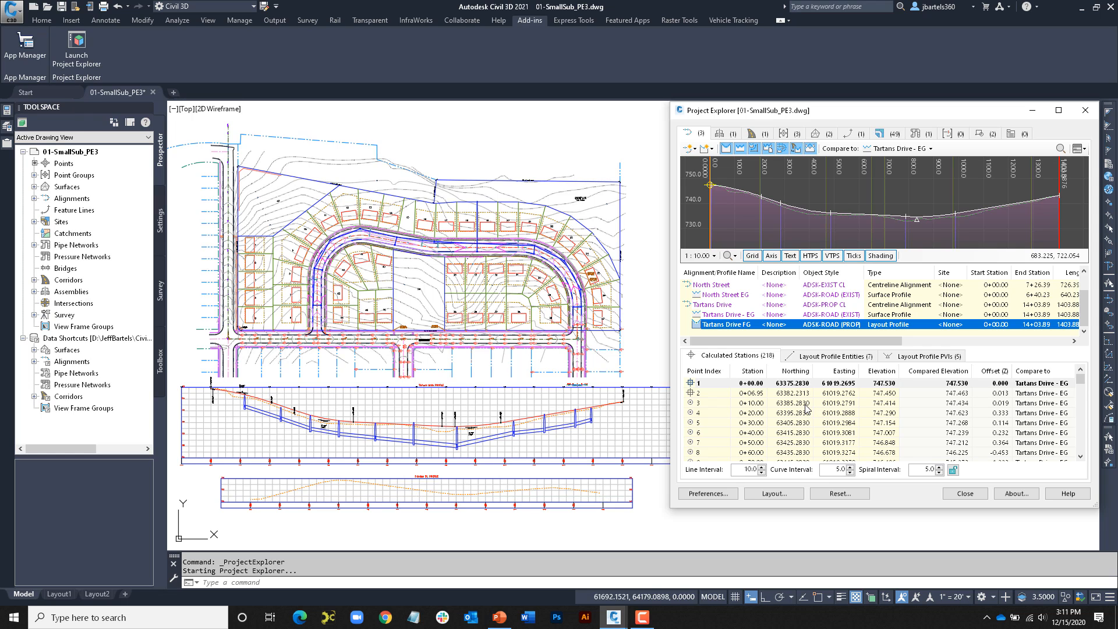
Step: Reopen the layout options beside Project Explorer and review the column layout for Alignment/Profile Calculated Stations
left_click(775, 494)
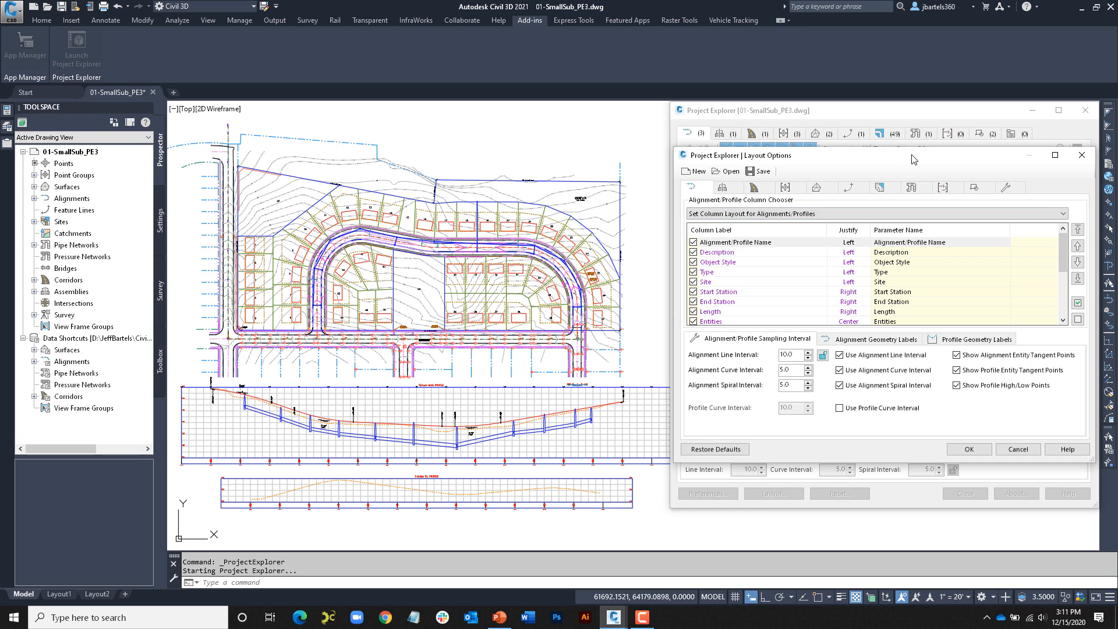
left_click_drag(859, 156, 375, 156)
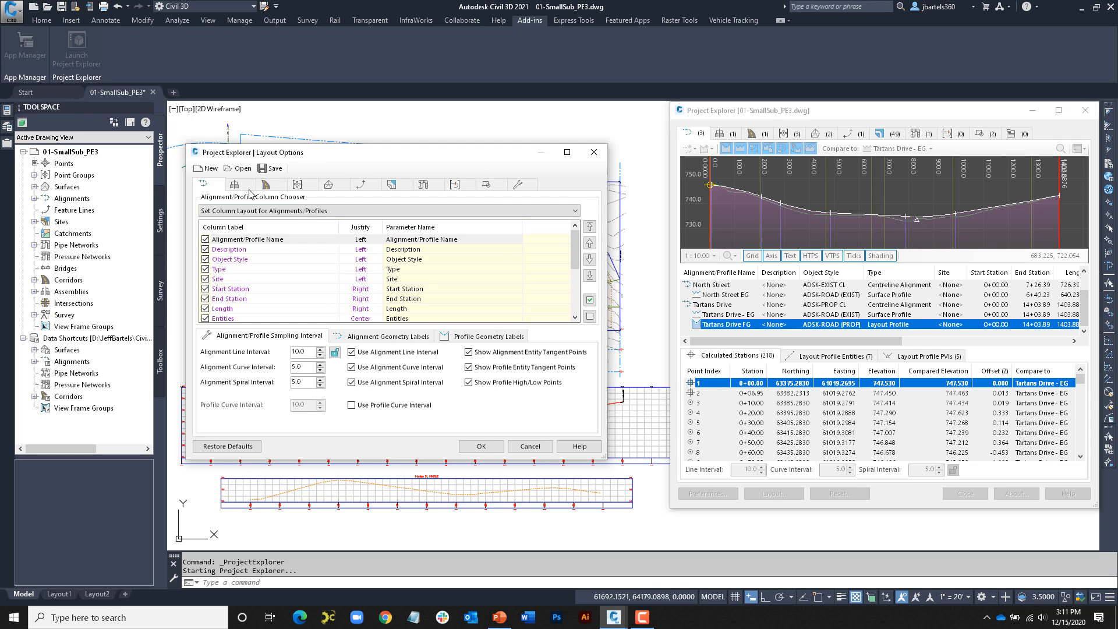
left_click(390, 211)
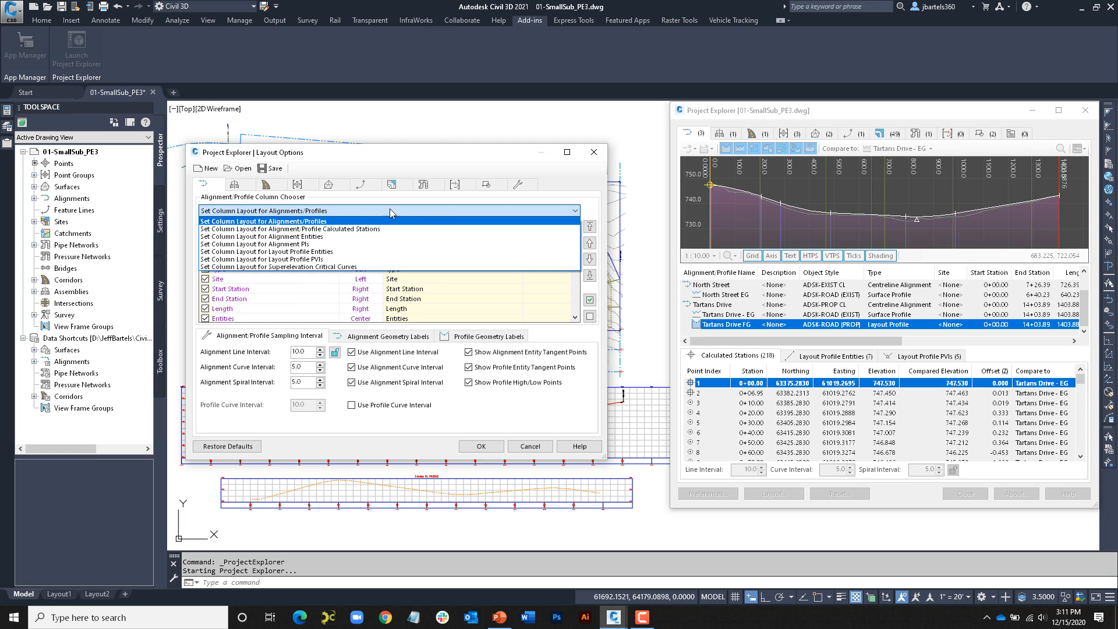
left_click(357, 229)
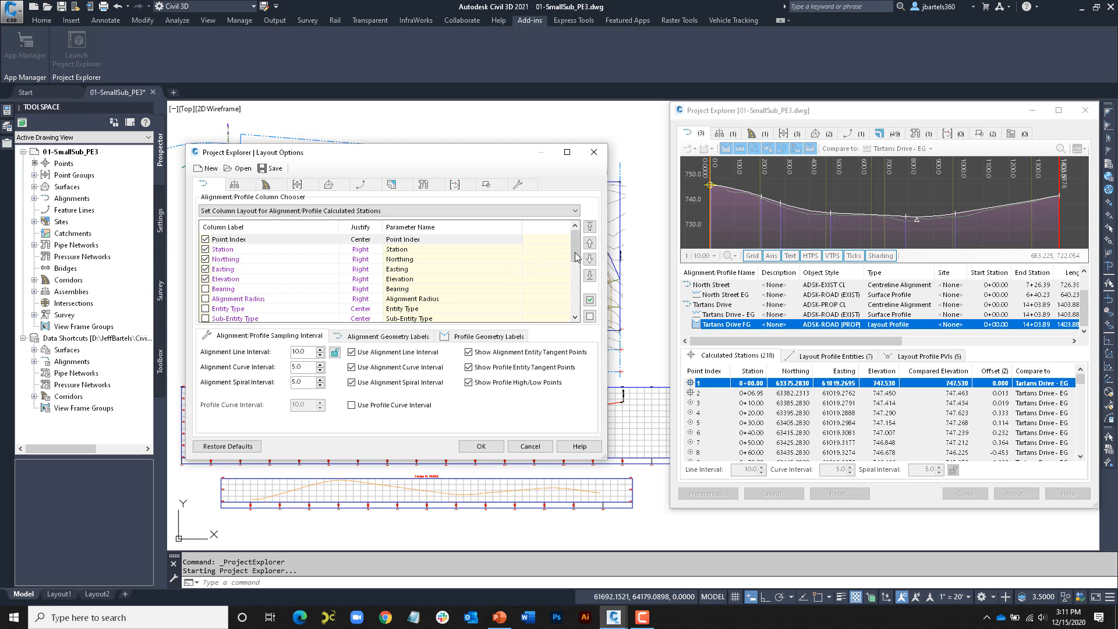
mouse_move(577, 257)
left_mouse_down()
mouse_move(575, 301)
mouse_move(575, 261)
left_mouse_up()
Step: Save the layout style over the existing comparing-profiles.xmpt in the Documents folder and accept the layout options
left_click(272, 169)
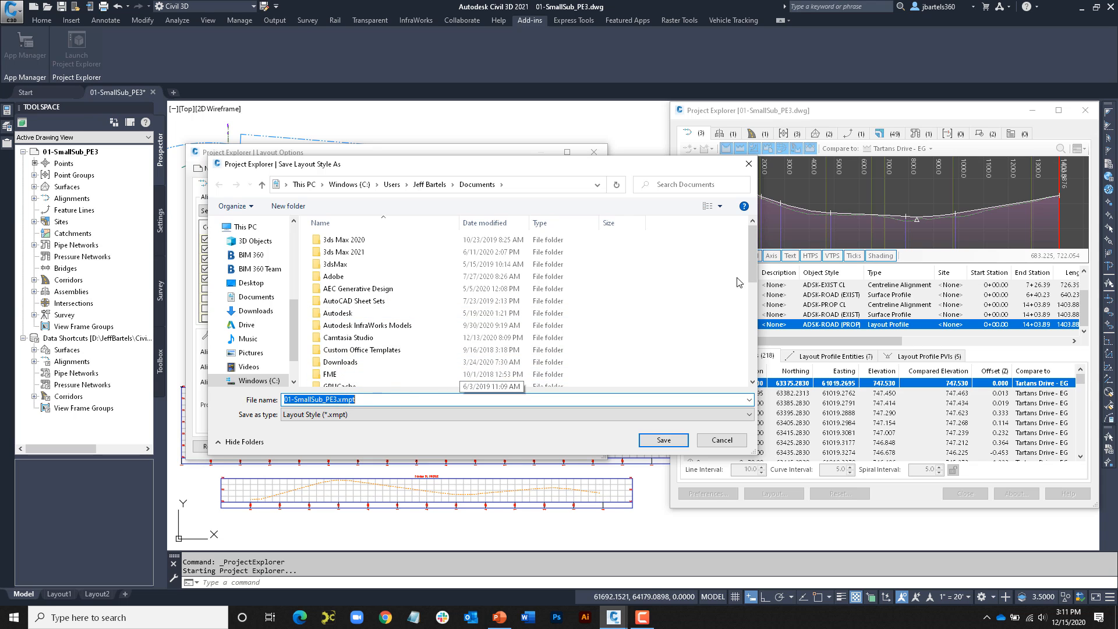
left_click_drag(752, 278, 755, 370)
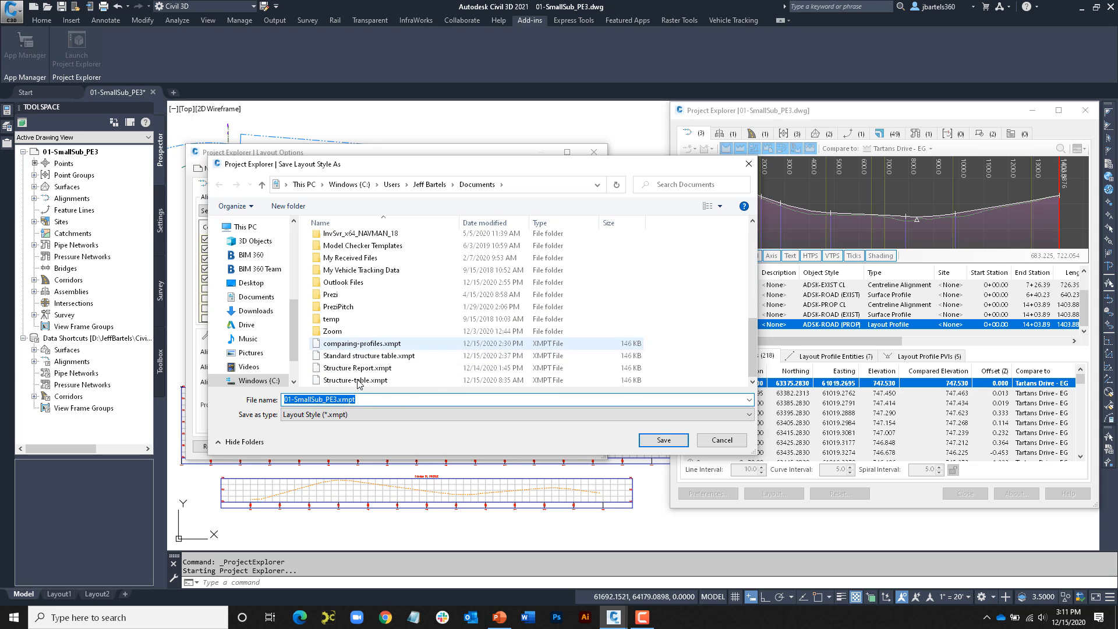
left_click(341, 345)
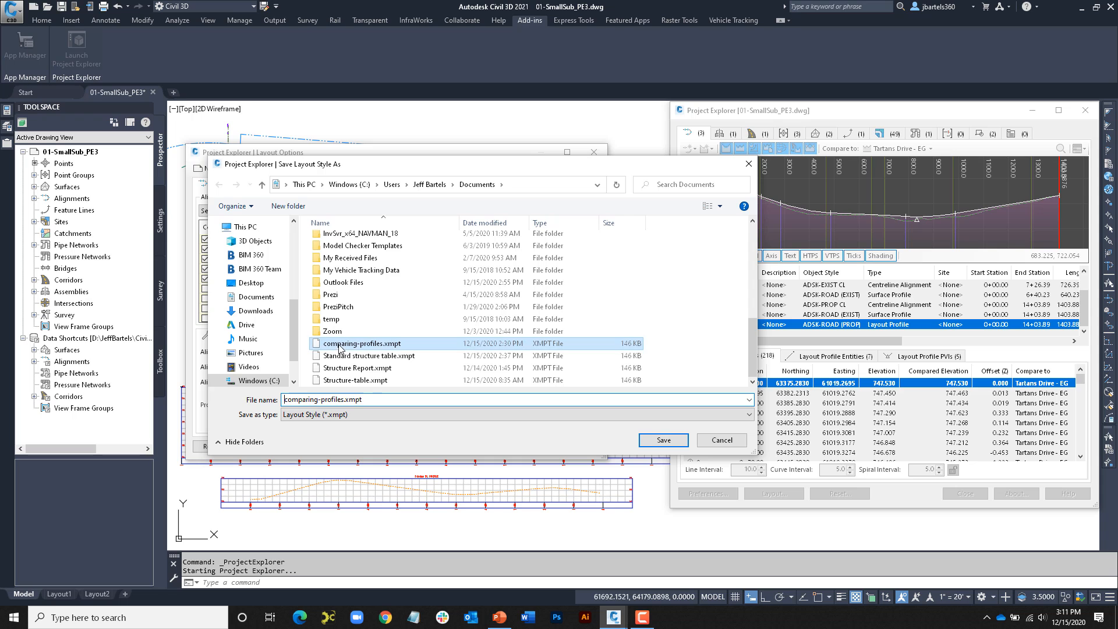
left_click(647, 443)
left_click(571, 309)
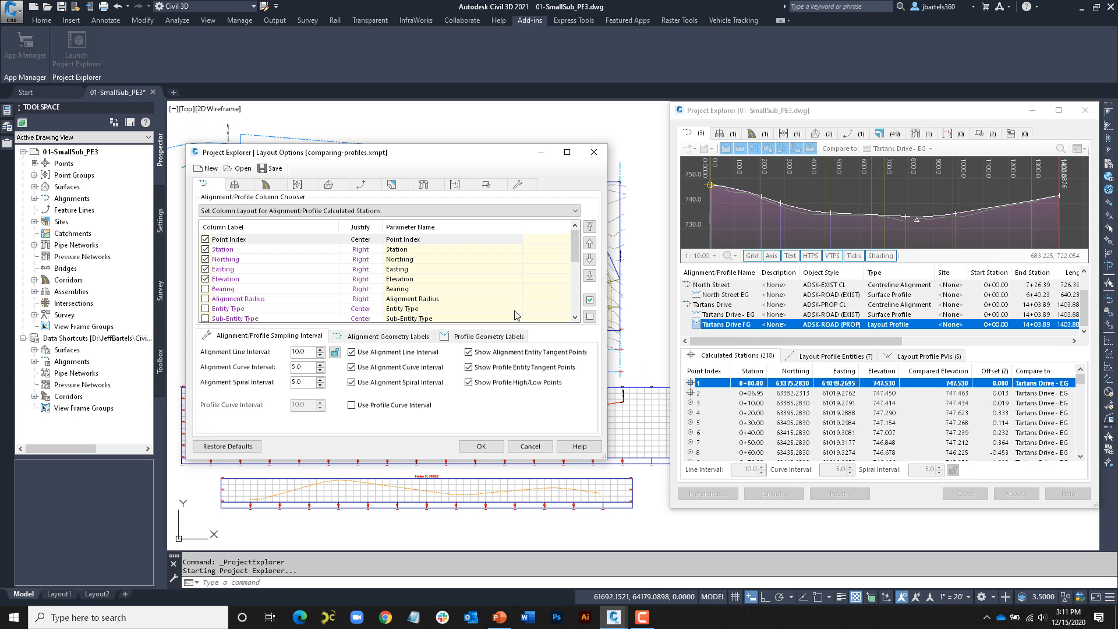
left_click(482, 447)
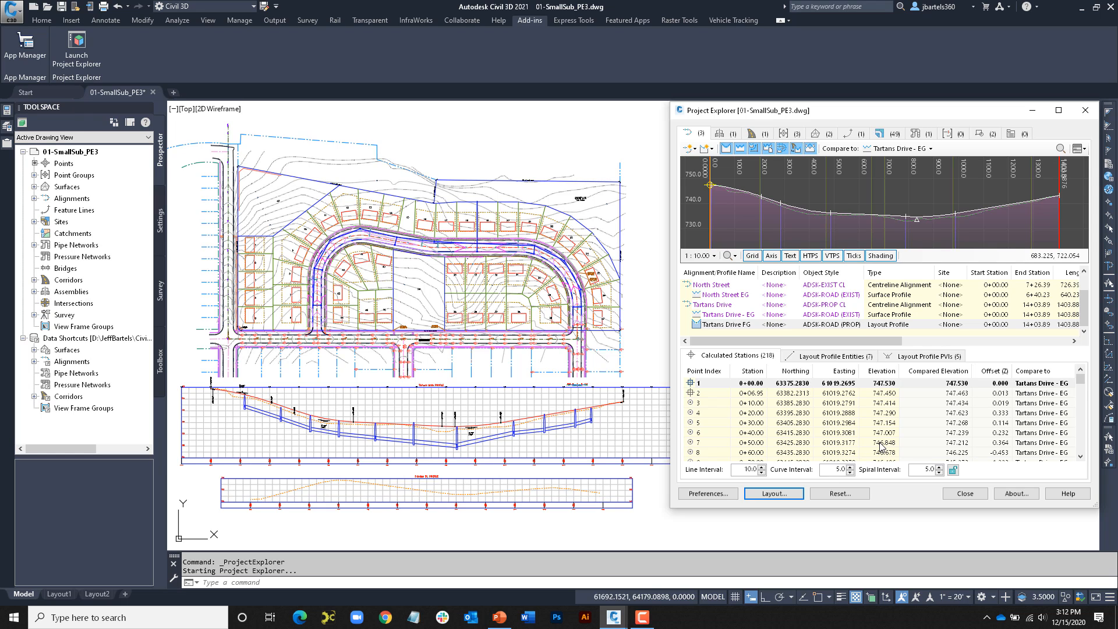
Step: Reset the Project Explorer user interface layout to its defaults without resetting the preferences
left_click(840, 494)
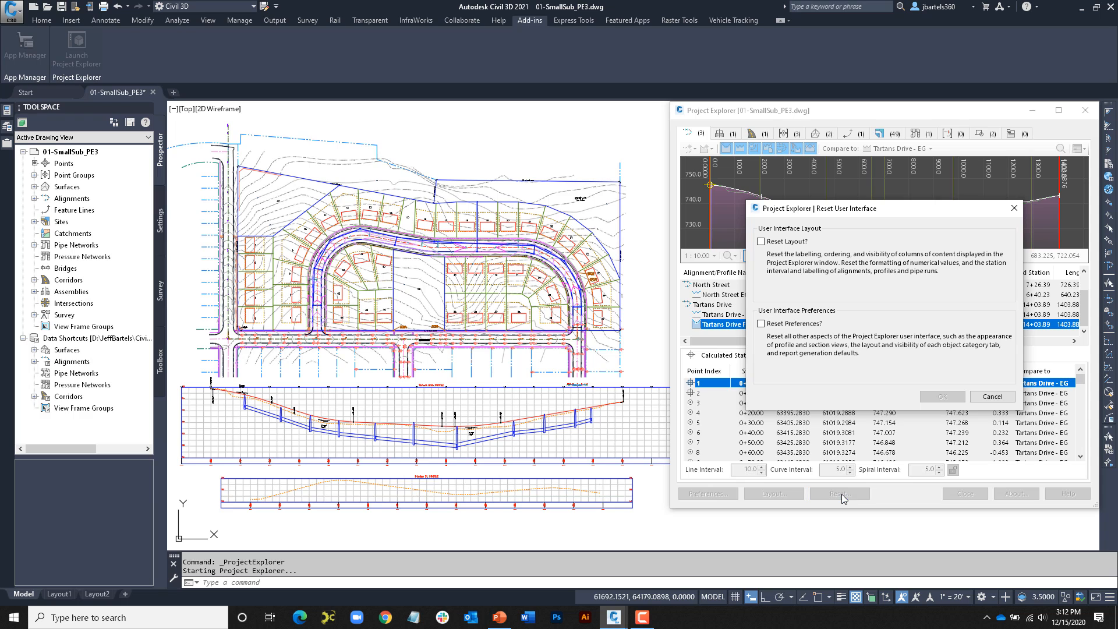
left_click(761, 241)
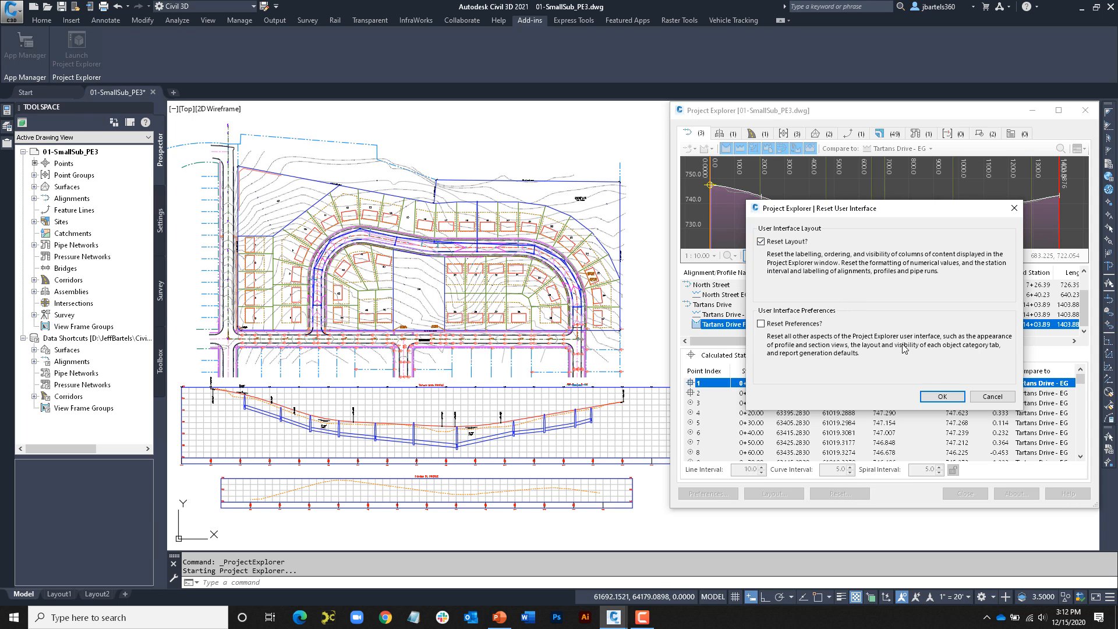
left_click(938, 397)
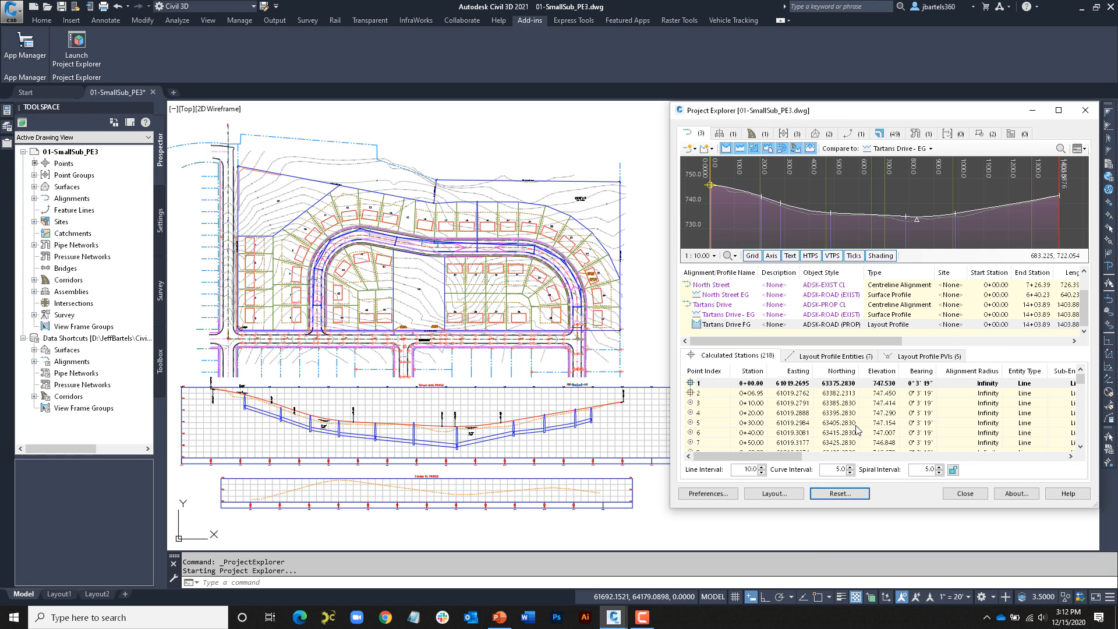
mouse_move(793, 457)
left_mouse_down()
mouse_move(849, 459)
mouse_move(776, 457)
left_mouse_up()
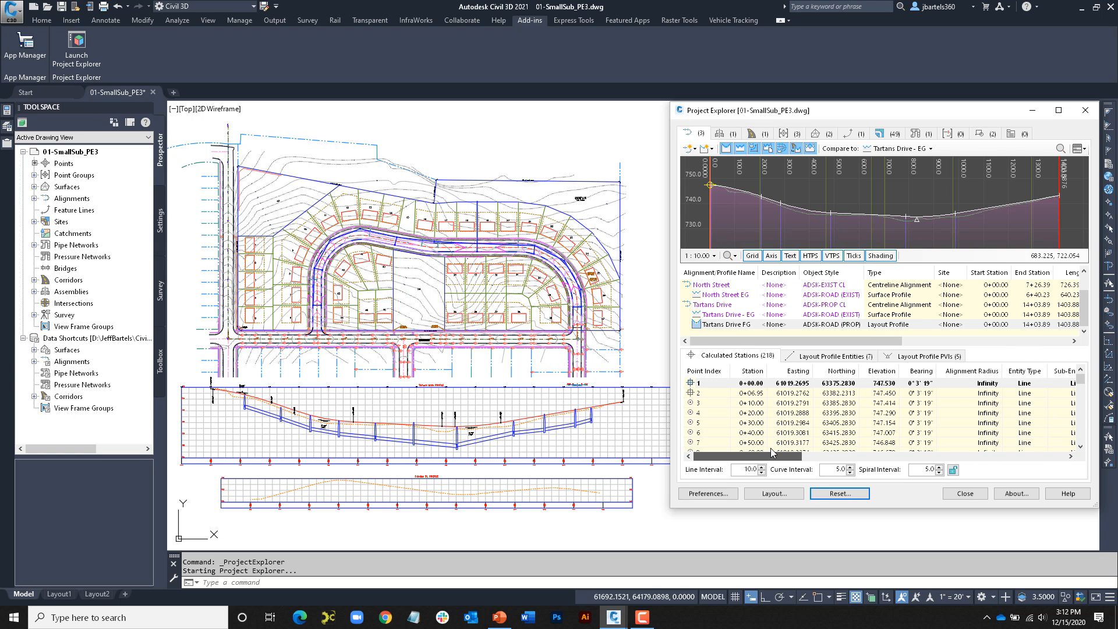
Step: Load the saved layout style comparing-profiles.xmpt from the Documents folder and apply it to Project Explorer
left_click(774, 494)
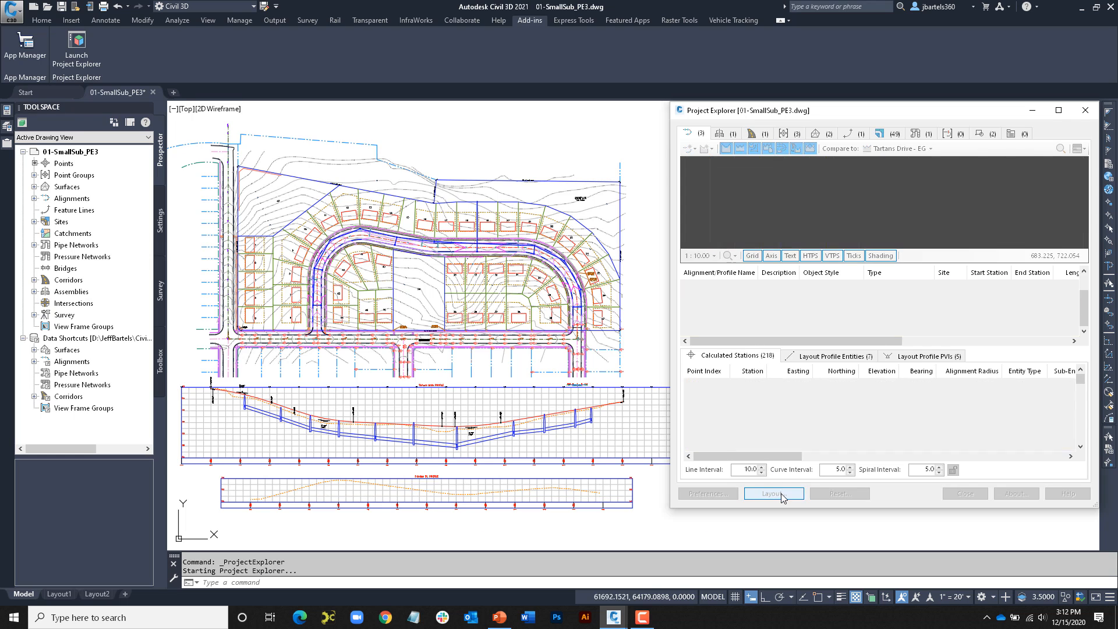
left_click(732, 172)
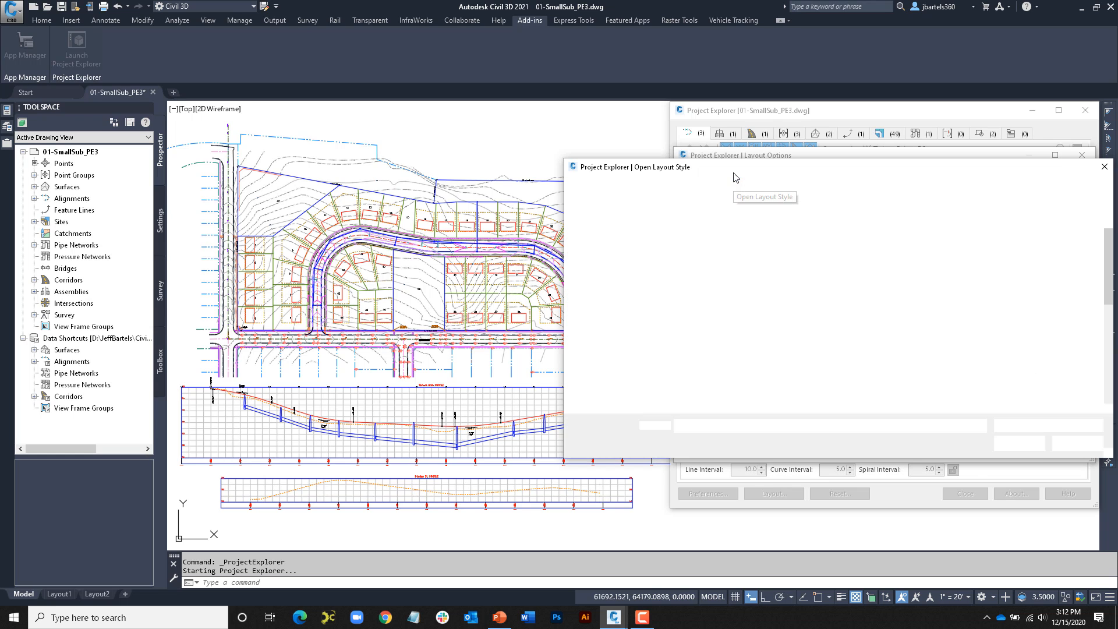
scroll(743, 319, "down", 4)
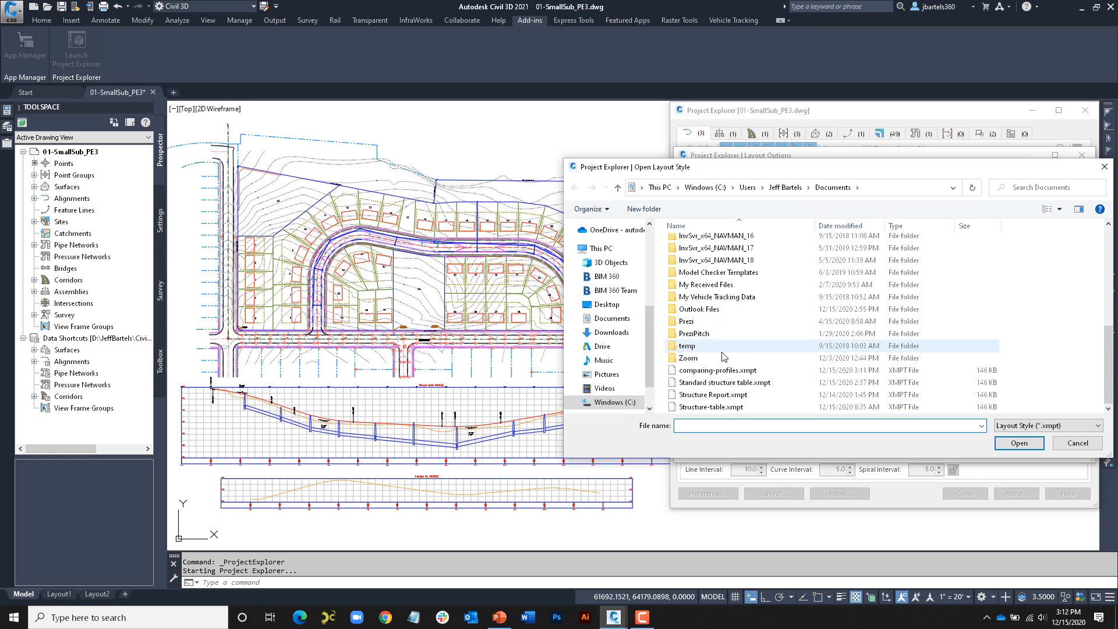
left_click(926, 370)
left_click(1018, 445)
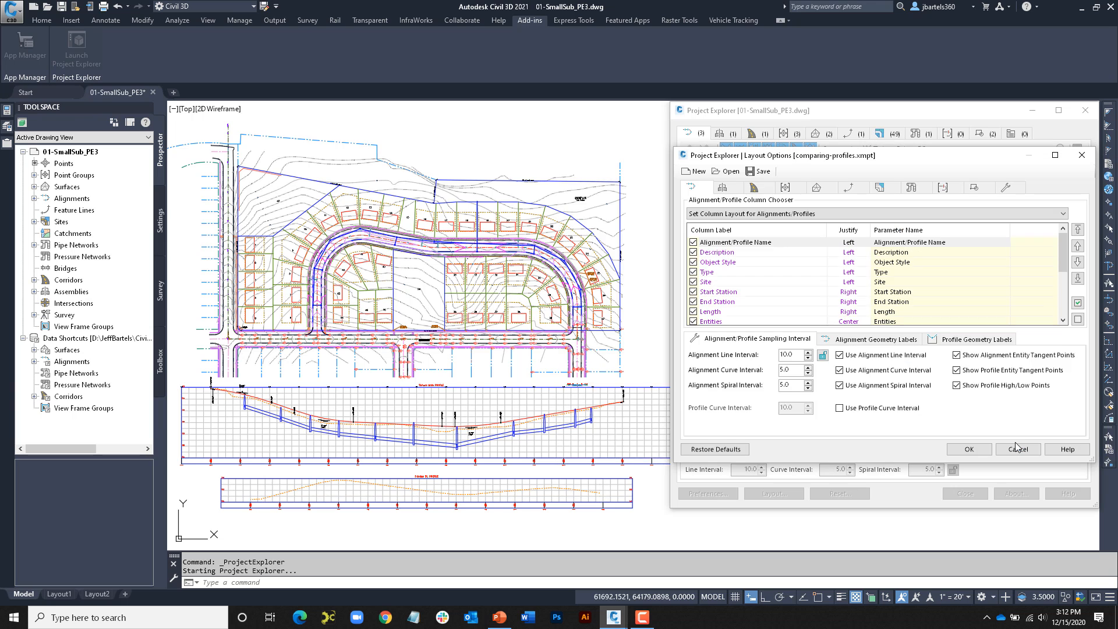
left_click(967, 448)
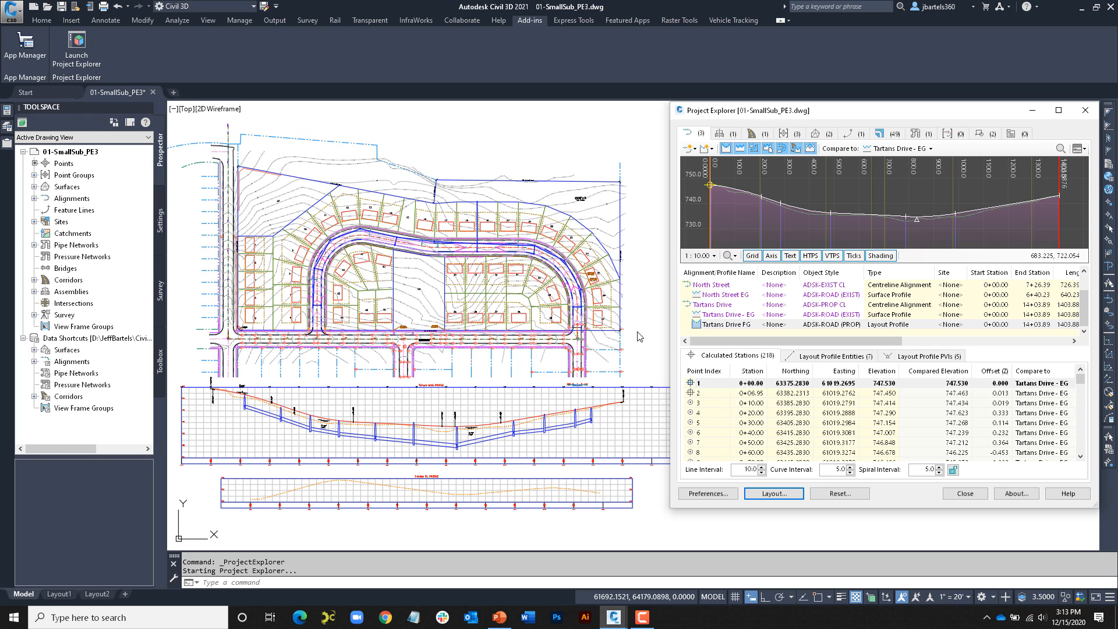
Step: Make room beside the plan in the drawing and examine the structures, pipes and pipe run of the Prop-Storm Sewer network
mouse_move(639, 337)
middle_mouse_down()
mouse_move(482, 308)
mouse_move(396, 310)
middle_mouse_up()
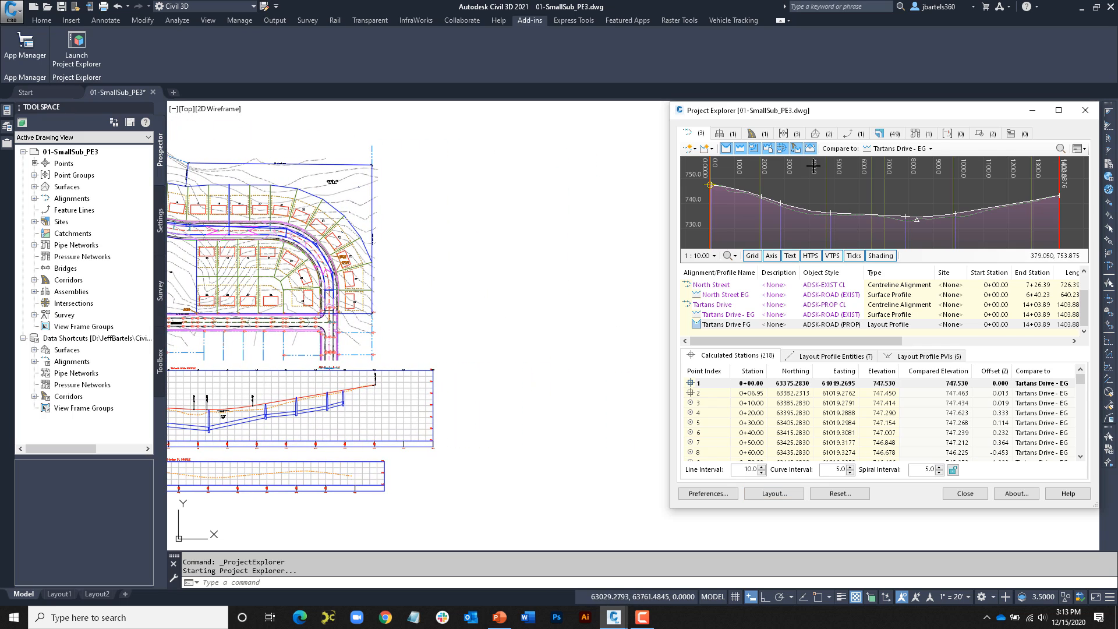
left_click(916, 135)
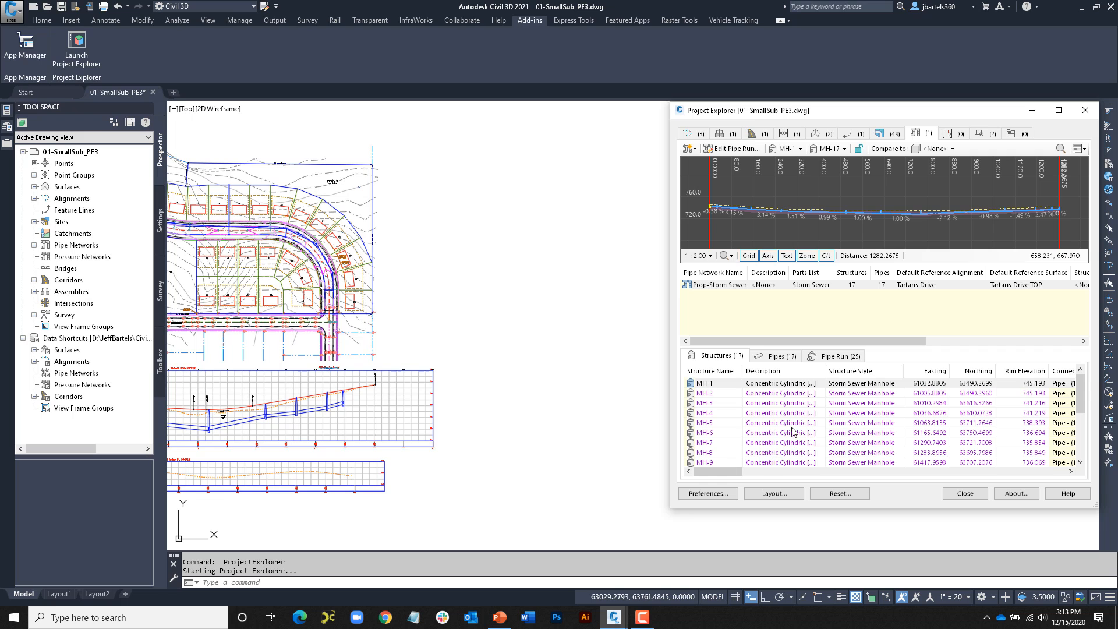
left_click(777, 356)
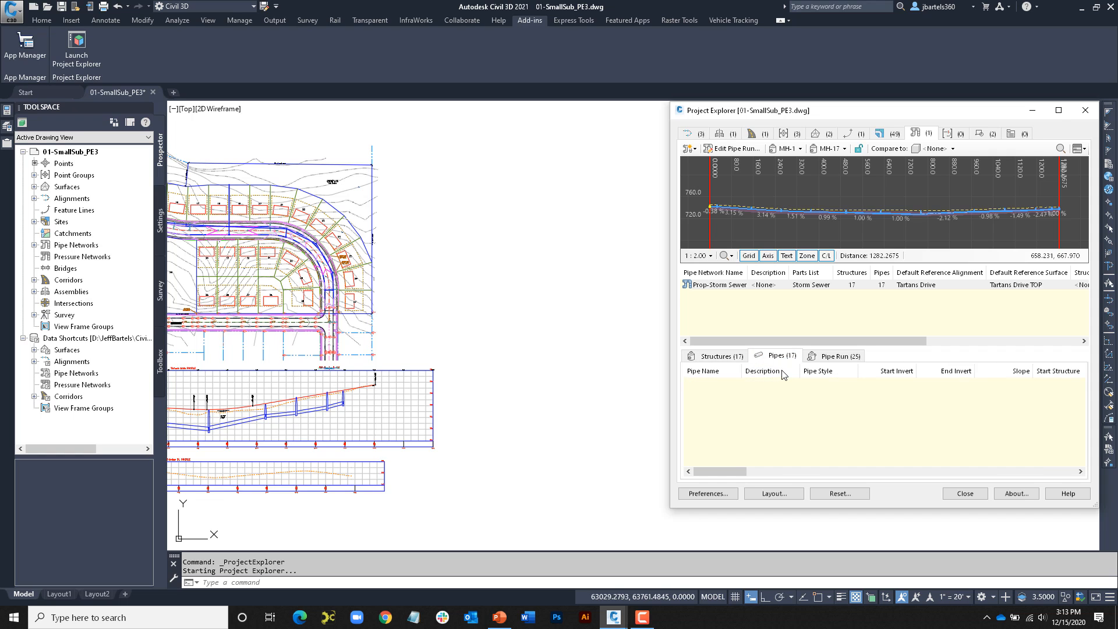
left_click(836, 356)
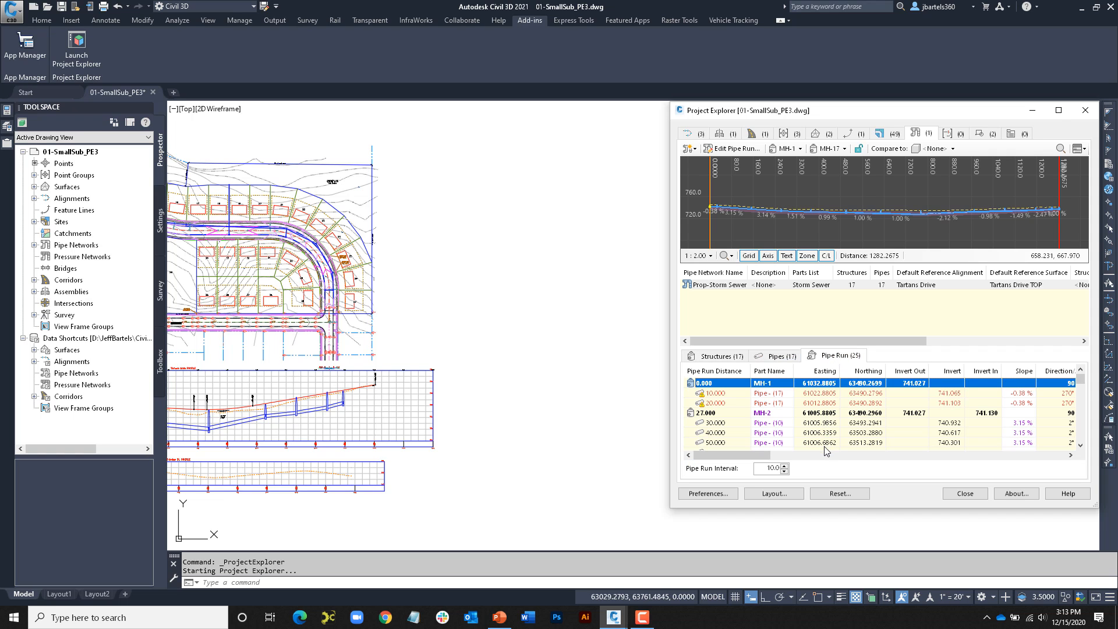
left_click(715, 357)
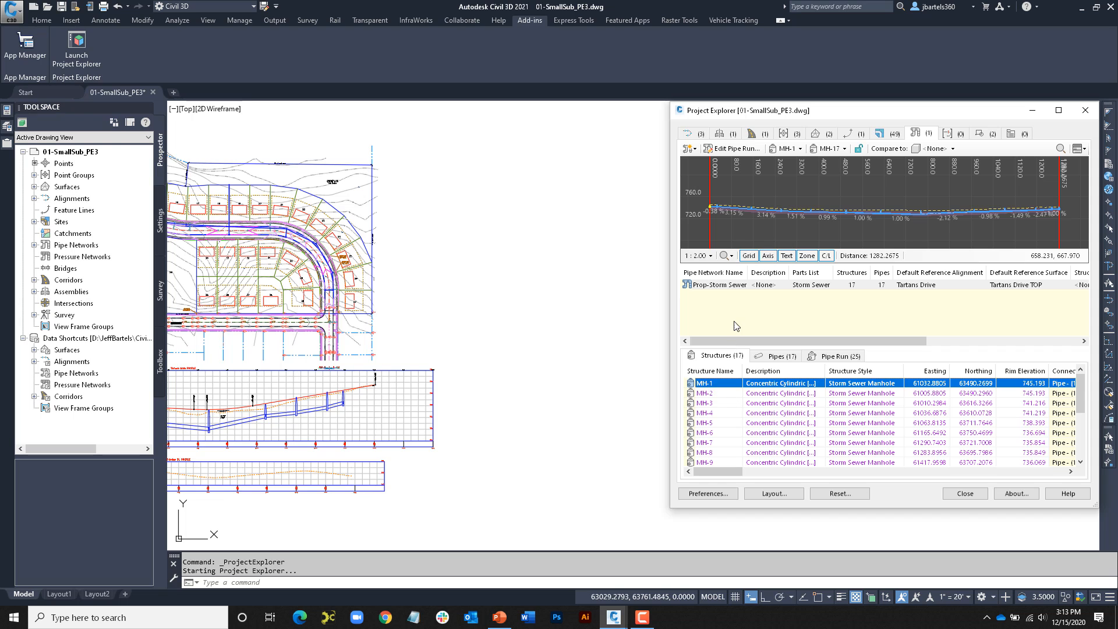
Step: Start a new object set in Project Explorer and name it "Structure table in modelspace"
left_click(1013, 135)
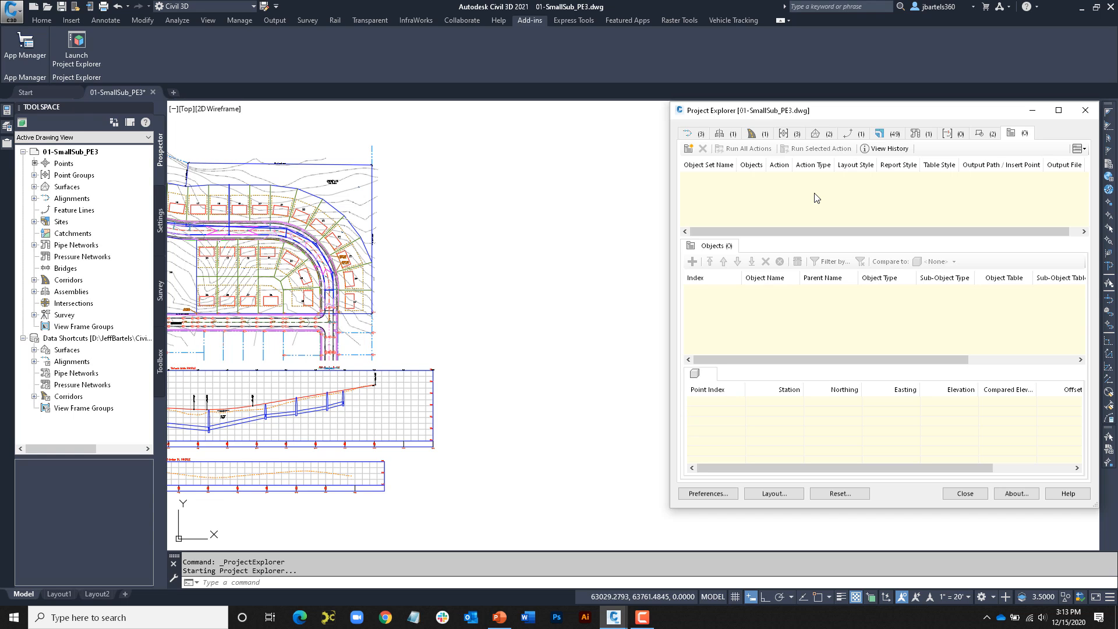
left_click(690, 150)
left_click_drag(726, 169, 676, 169)
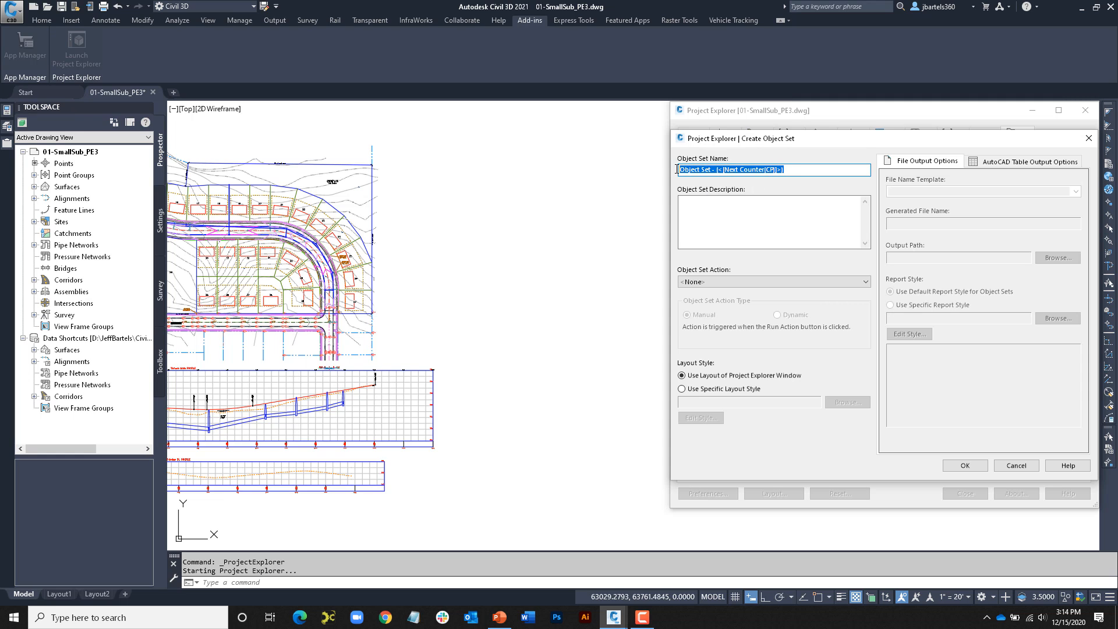
type("Structure ")
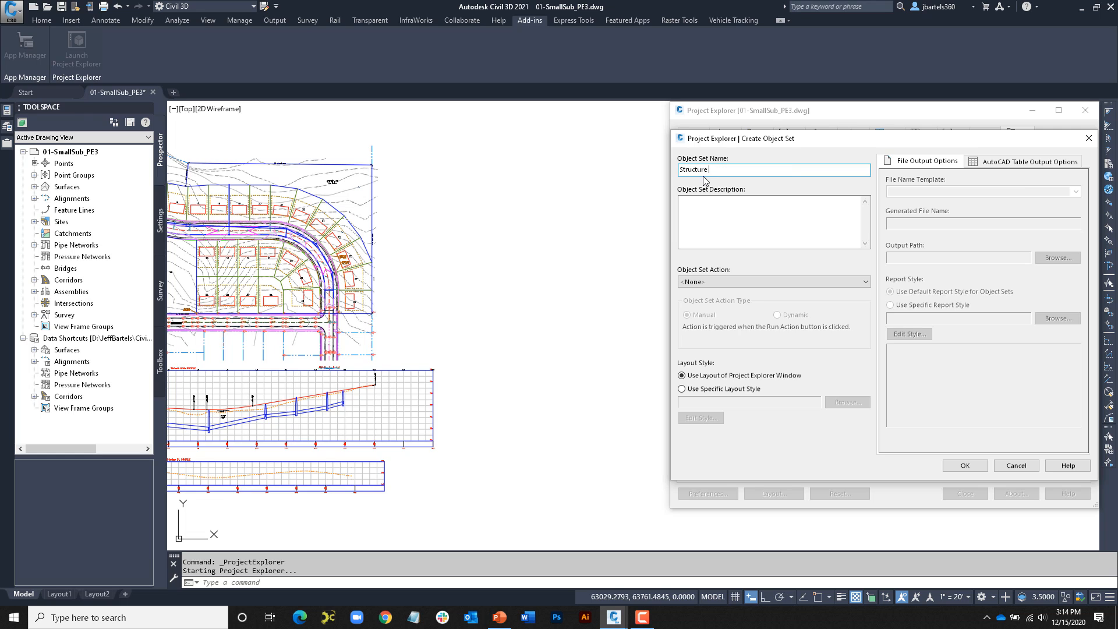
type("table in modelspace")
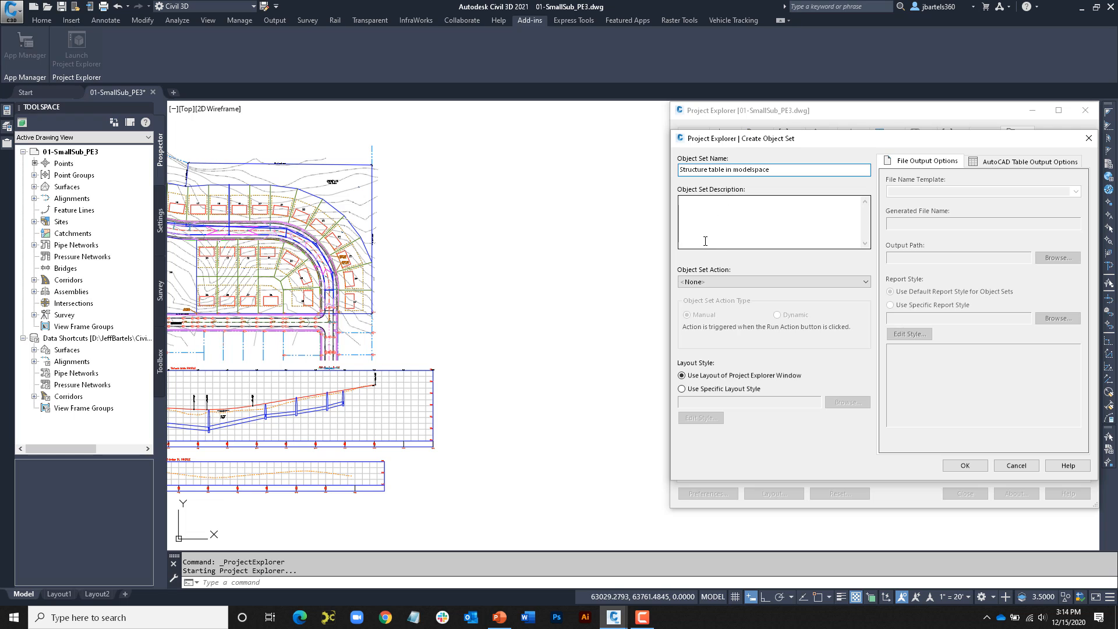
Step: Set the action to a dynamic Export to AutoCAD Table(s) in MODEL Space, with the table insertion point at about X 62352, Y 63710
left_click(739, 282)
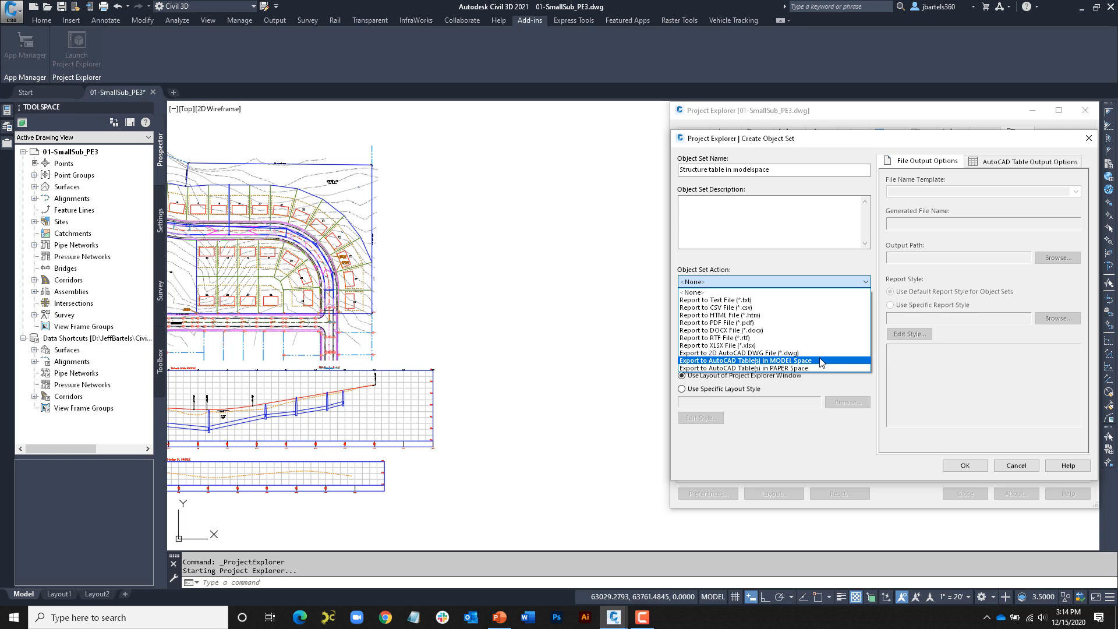
left_click(776, 361)
left_click_drag(817, 145, 388, 142)
left_click(349, 312)
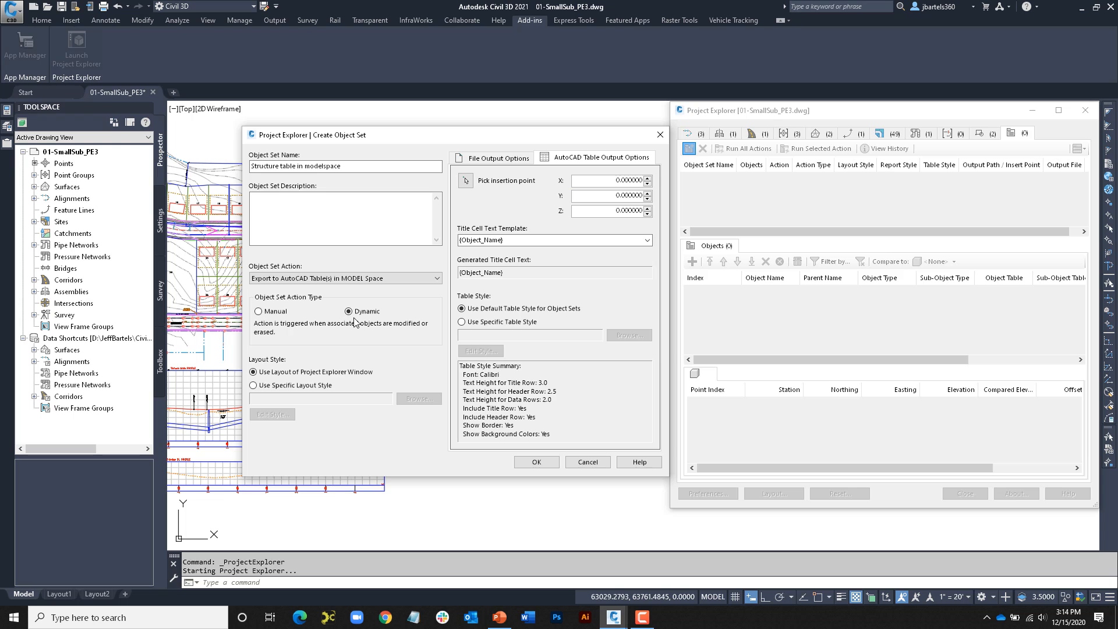
left_click(258, 312)
left_click(348, 313)
left_click(466, 182)
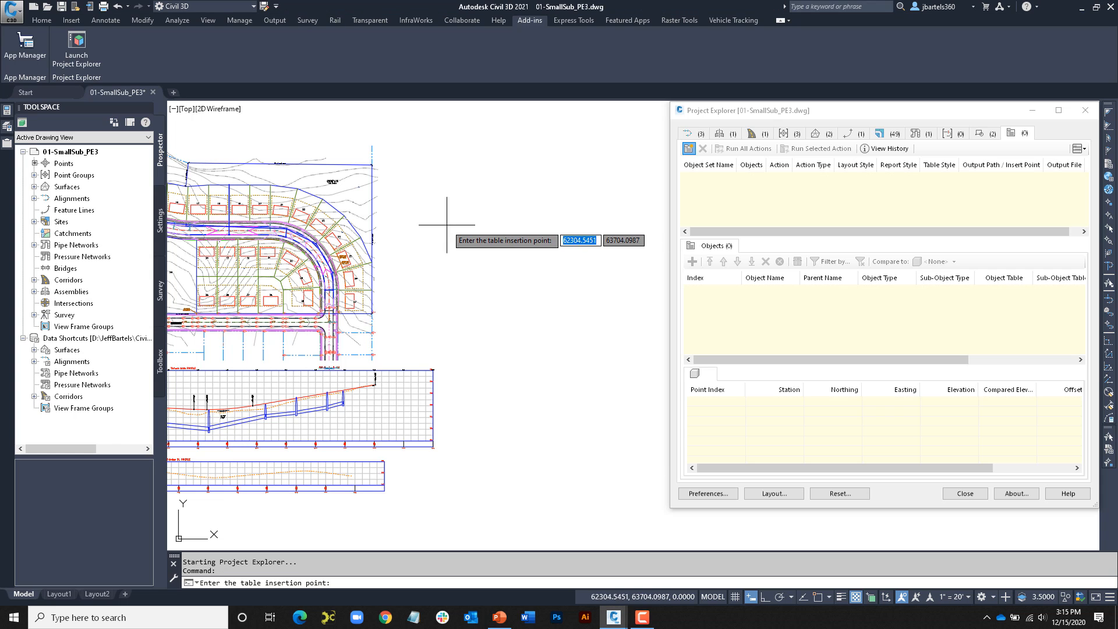
left_click(461, 223)
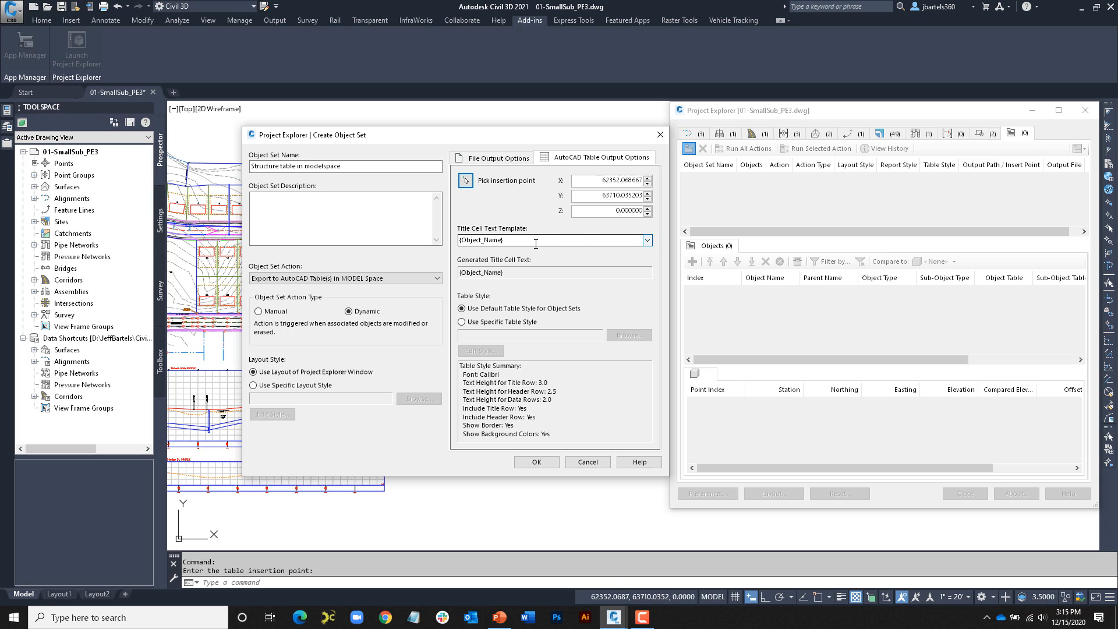
Step: Keep {Object_Name} as the title cell text template with the default table style, and create the object set
left_click(619, 241)
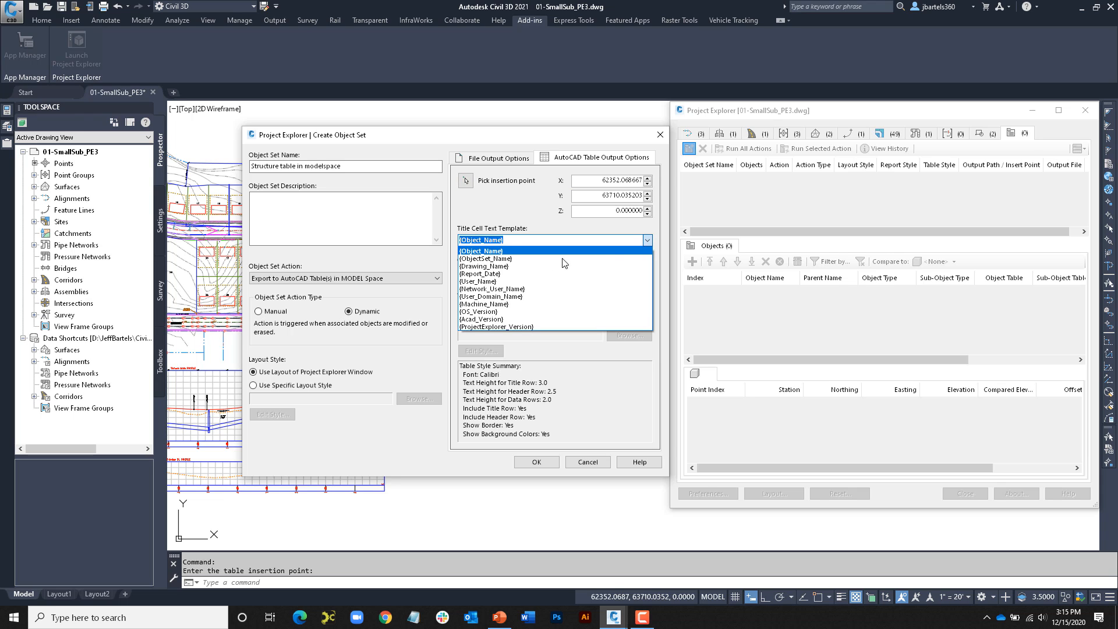
left_click(514, 238)
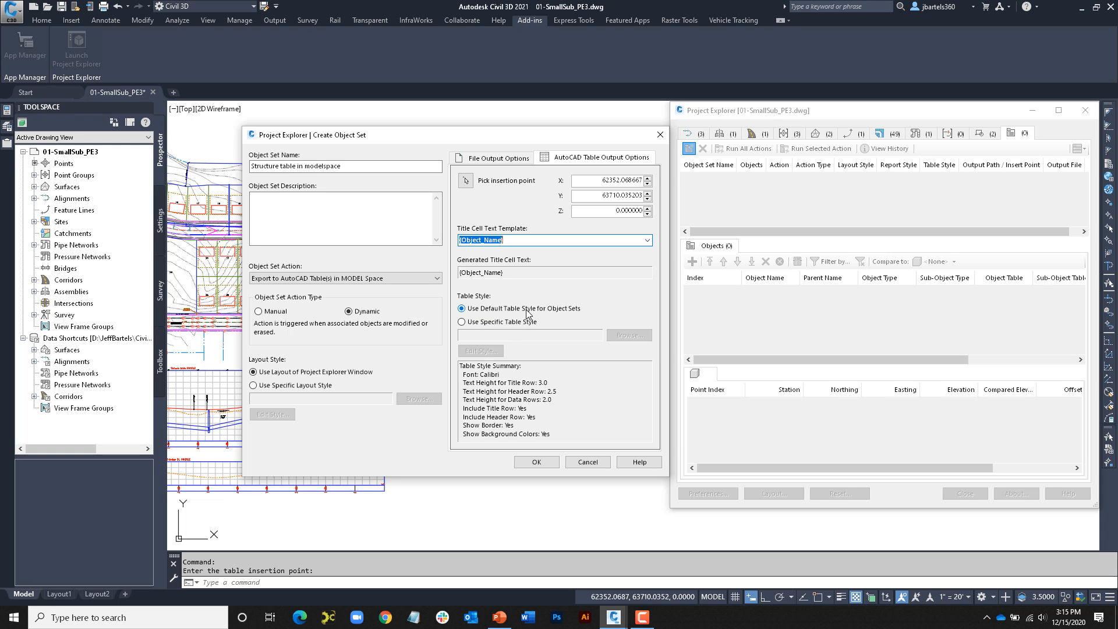
left_click(537, 463)
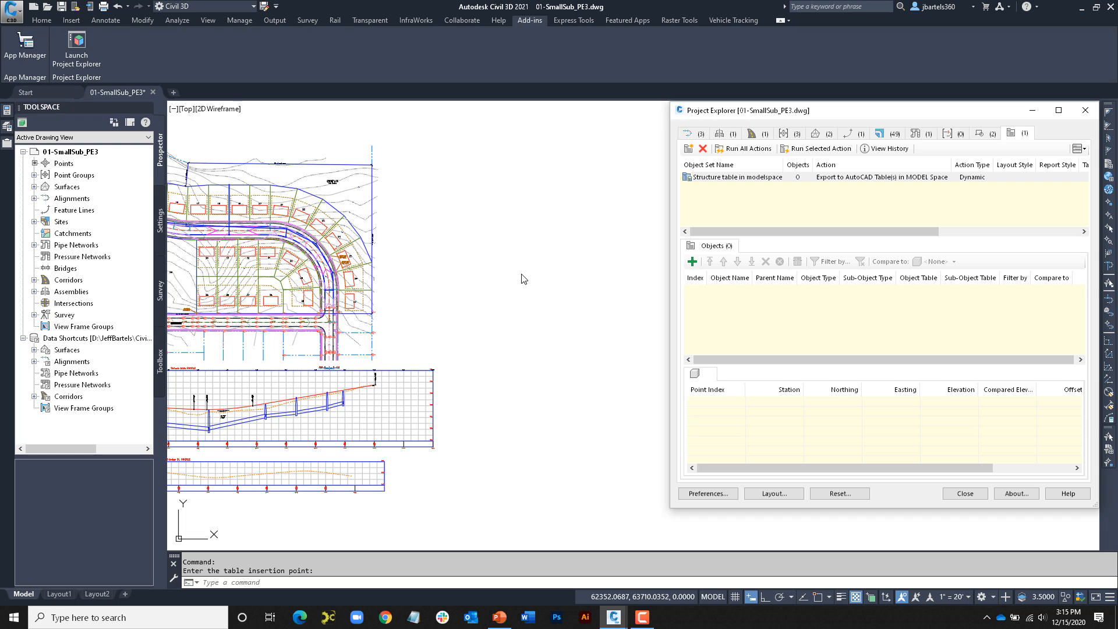
Step: Add the Prop-Storm Sewer pipe network to the "Structure table in modelspace" object set
left_click(712, 182)
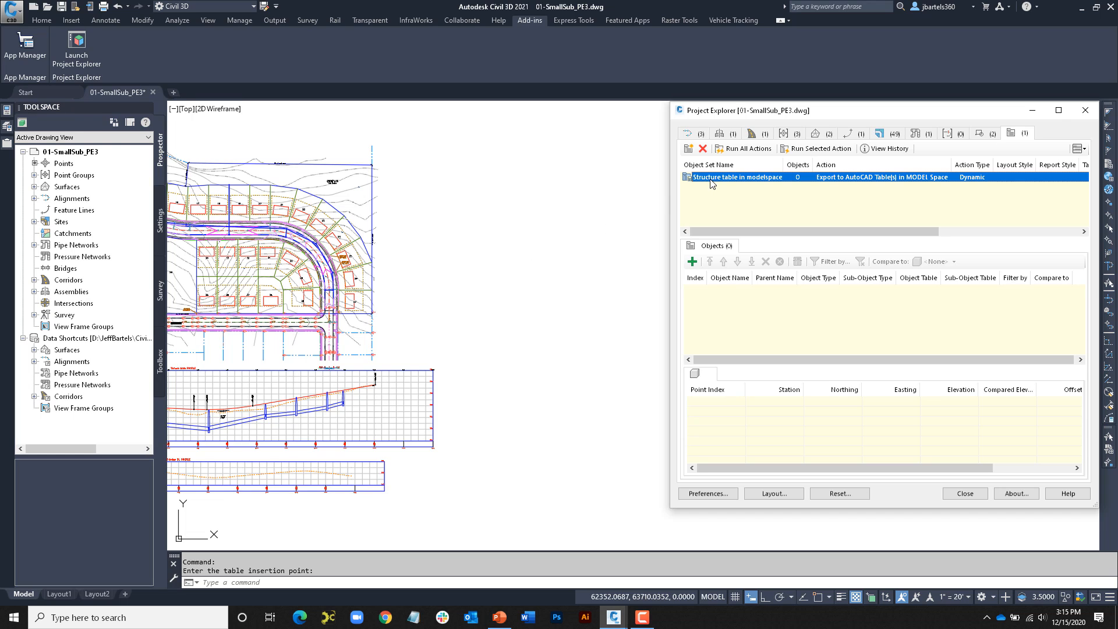
left_click(692, 262)
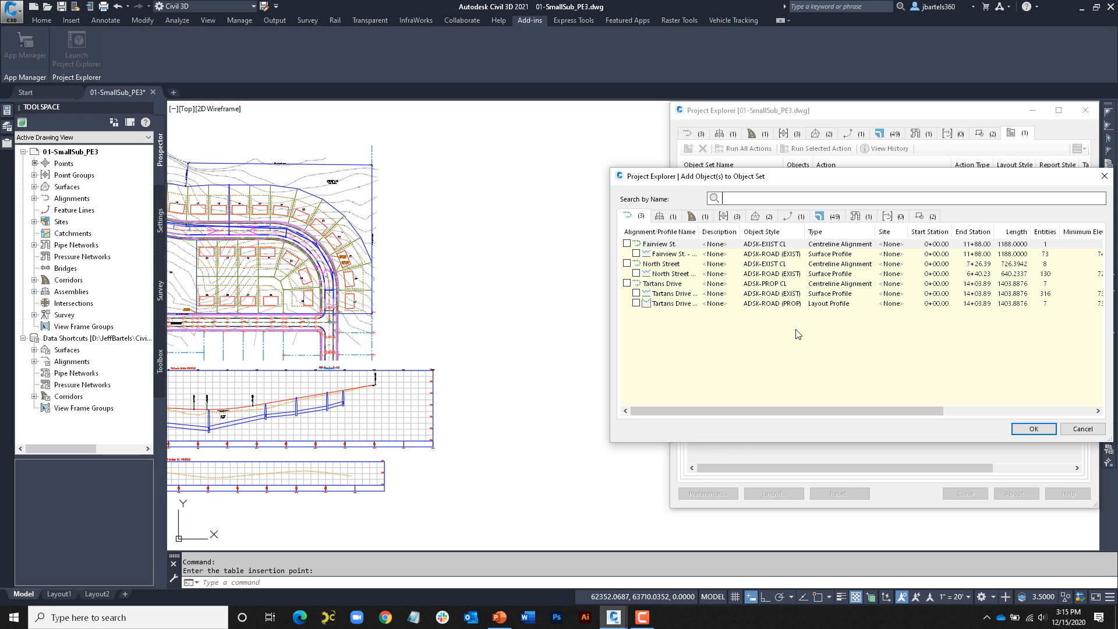
left_click(857, 216)
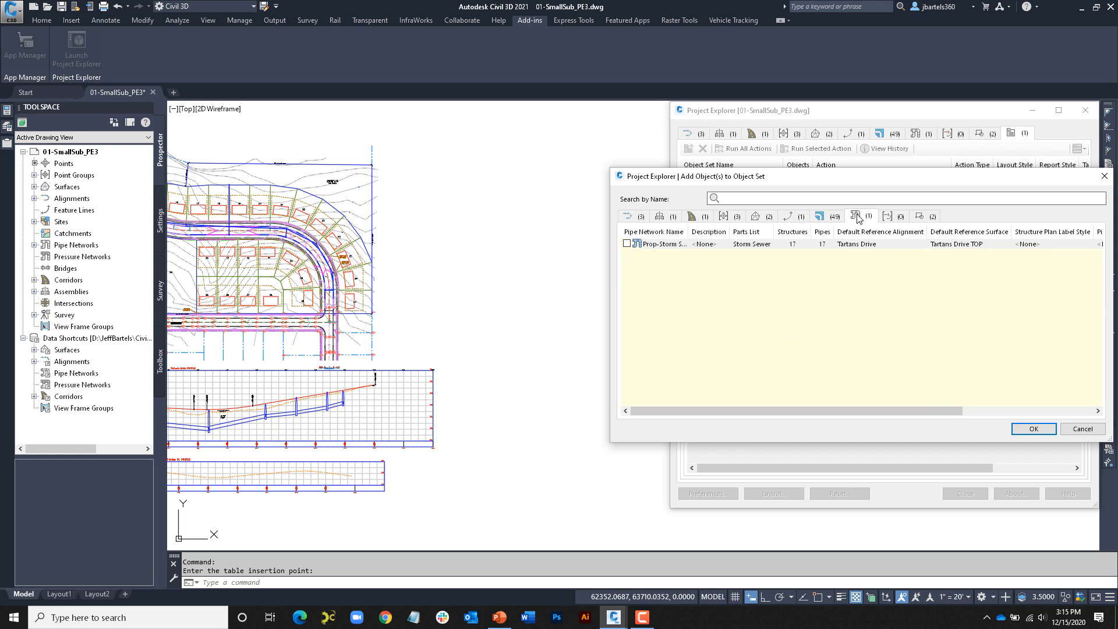
left_click(627, 244)
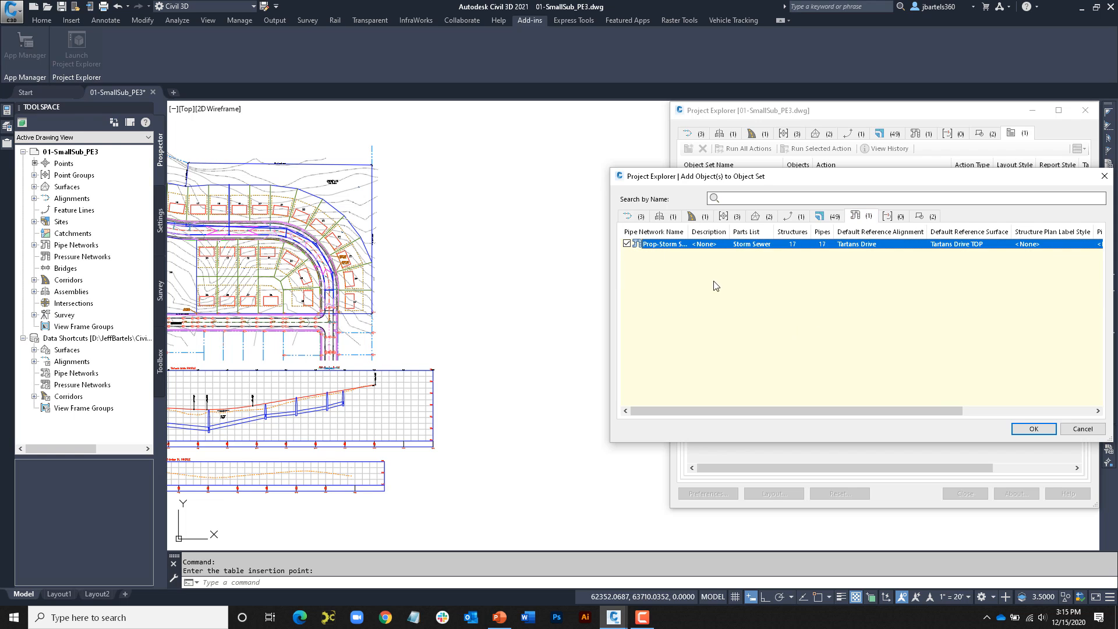
left_click(1029, 429)
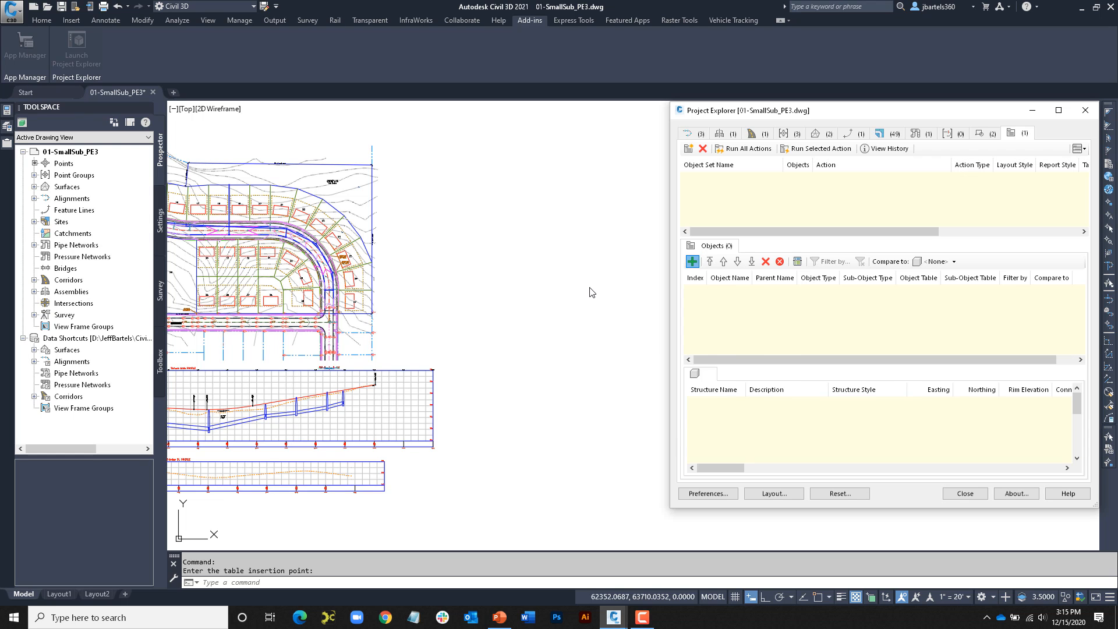
Step: Examine the exported pipe network and structure tables in model space and compare them with the network's data in Project Explorer
scroll(475, 224, "up", 5)
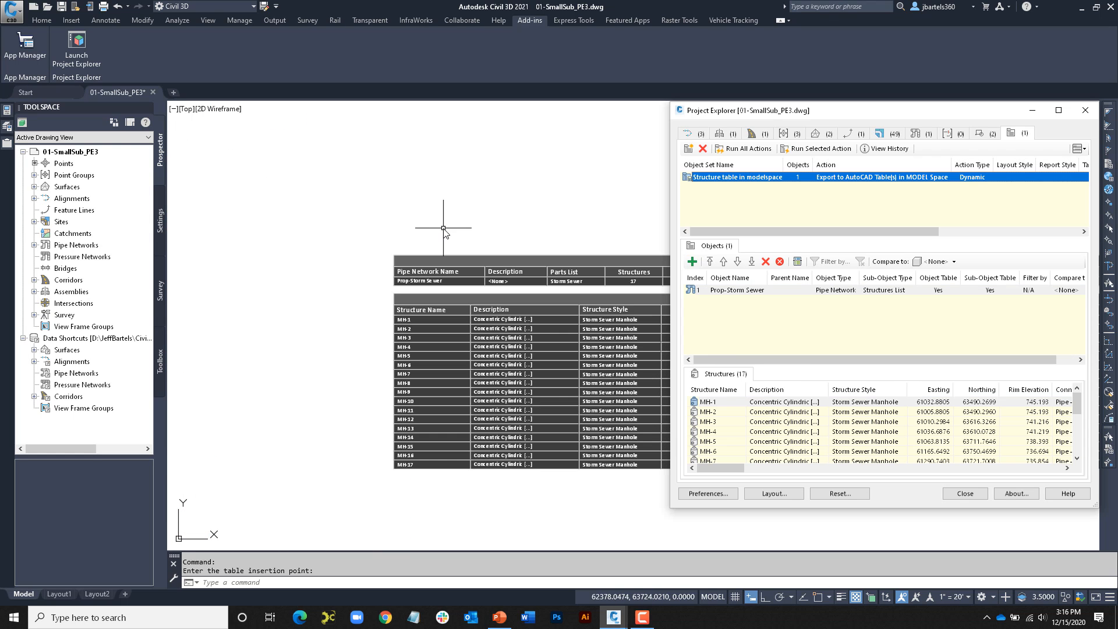
mouse_move(485, 240)
middle_mouse_down()
mouse_move(413, 192)
mouse_move(382, 198)
middle_mouse_up()
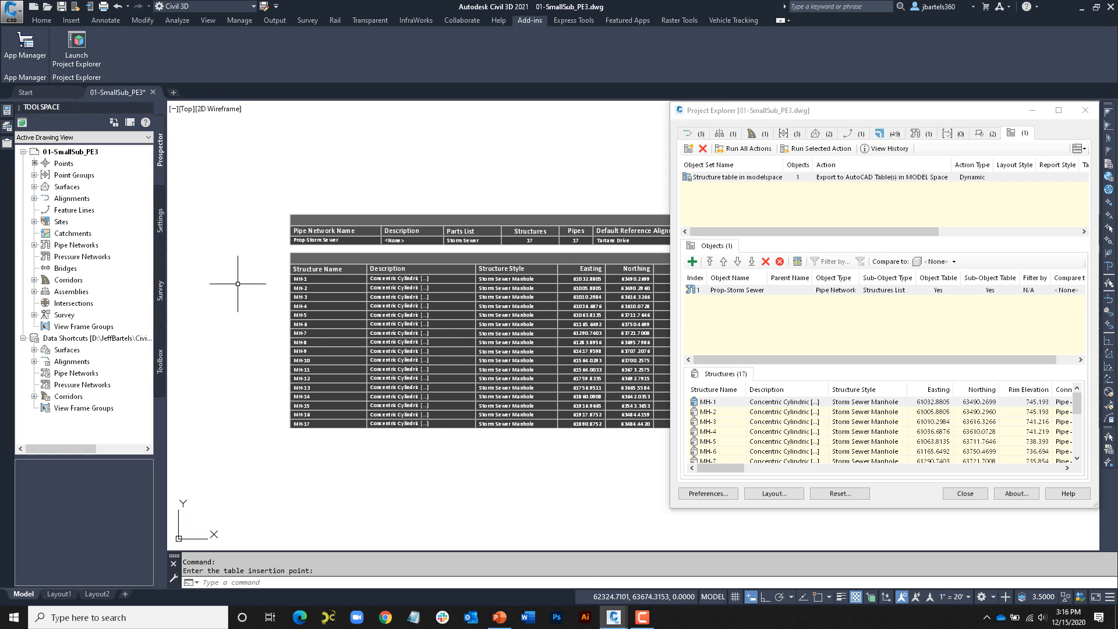
scroll(257, 295, "up", 2)
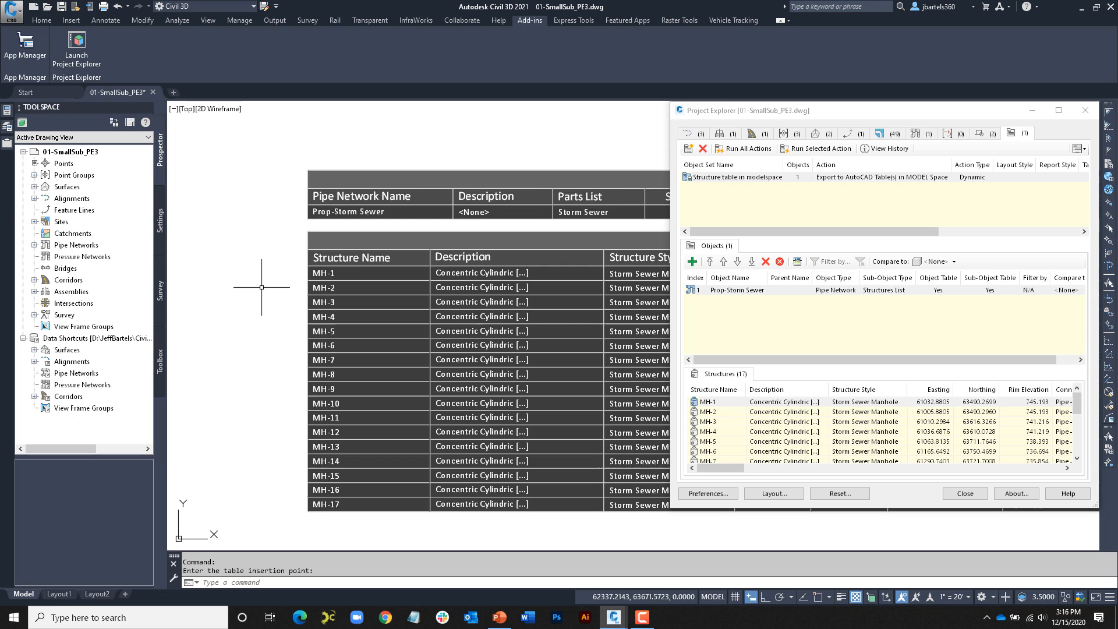
middle_click_drag(255, 269, 210, 267)
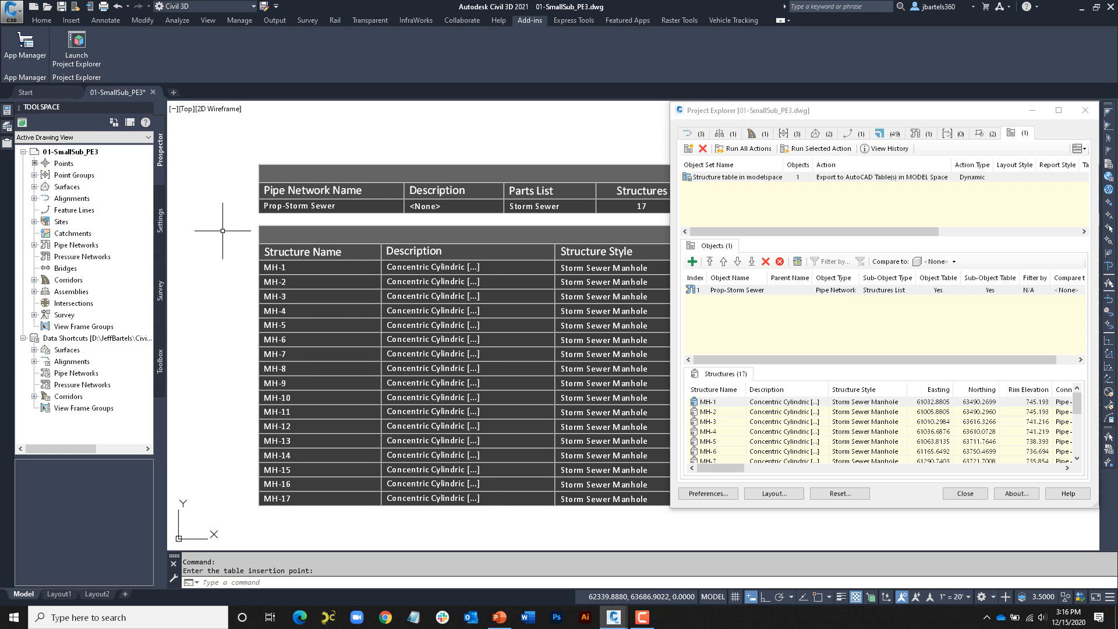
left_click(922, 134)
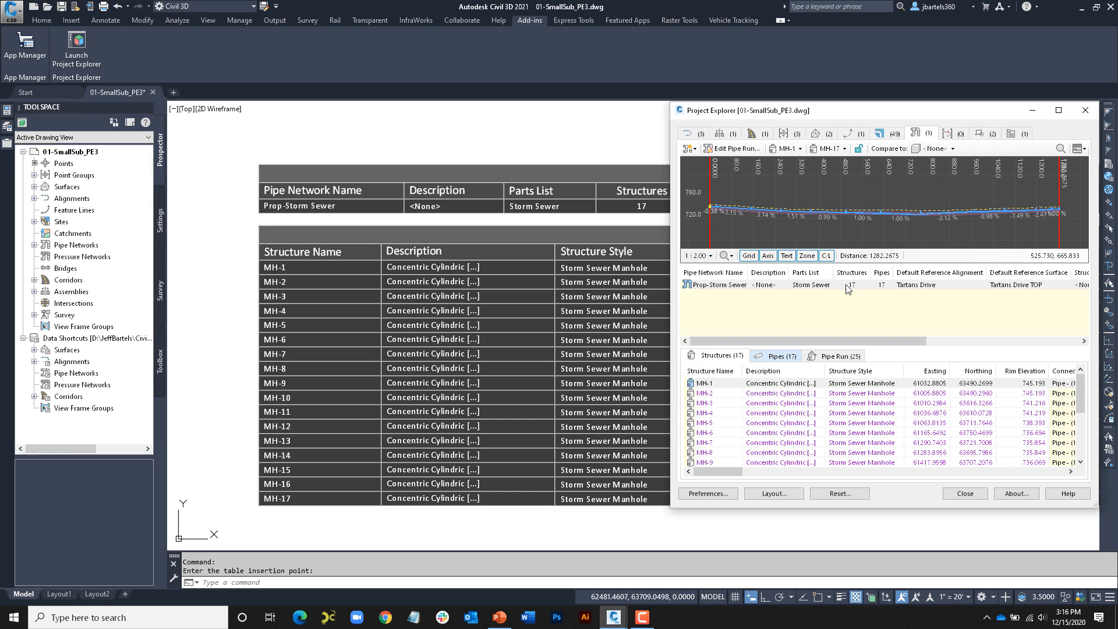
left_click(1017, 134)
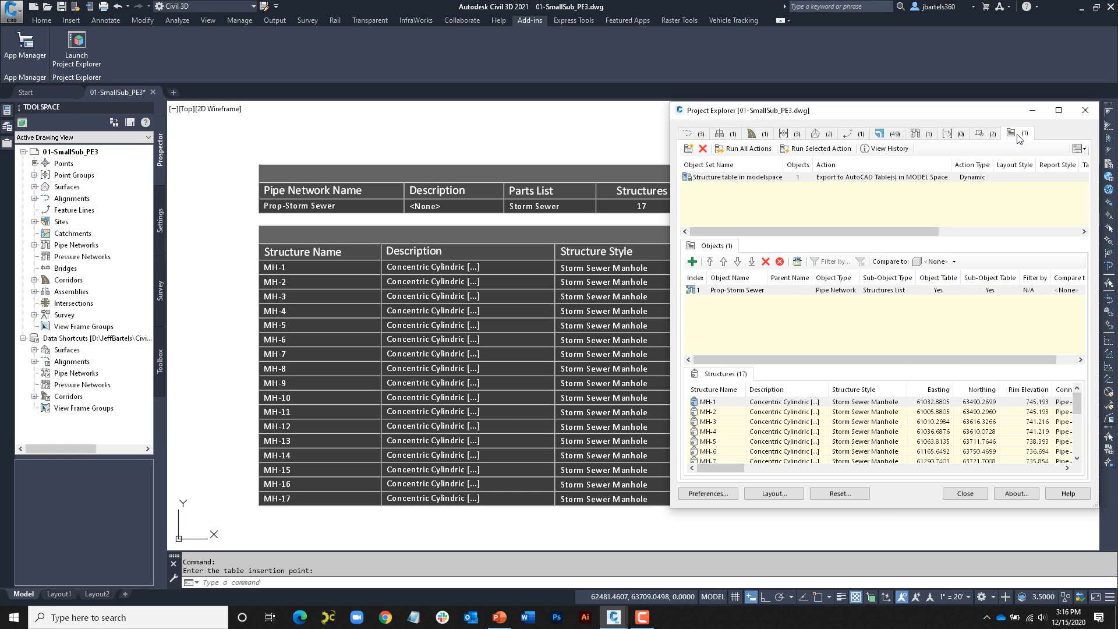
Step: Set the sub-object type of the object set's Prop-Storm Sewer entry to Pipes List
left_click(731, 291)
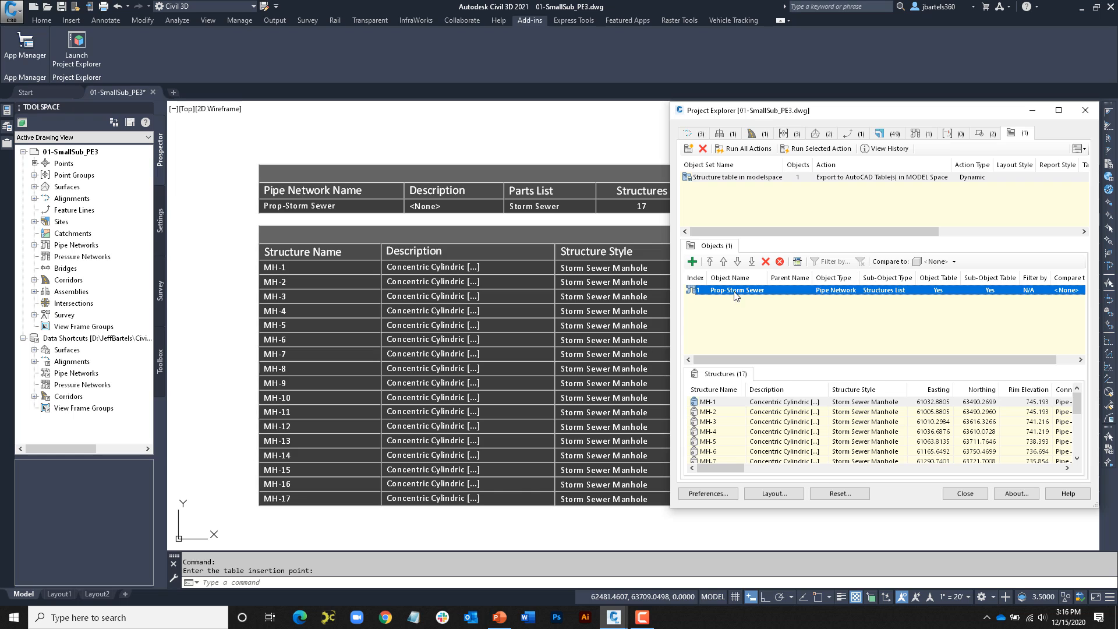
left_click(840, 304)
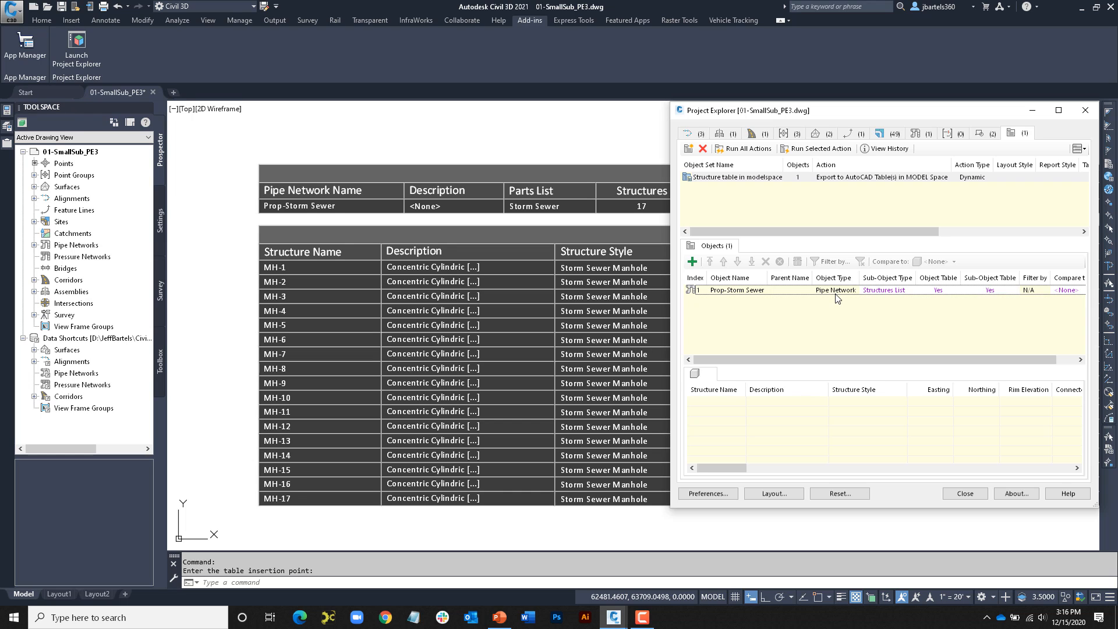
left_click(885, 291)
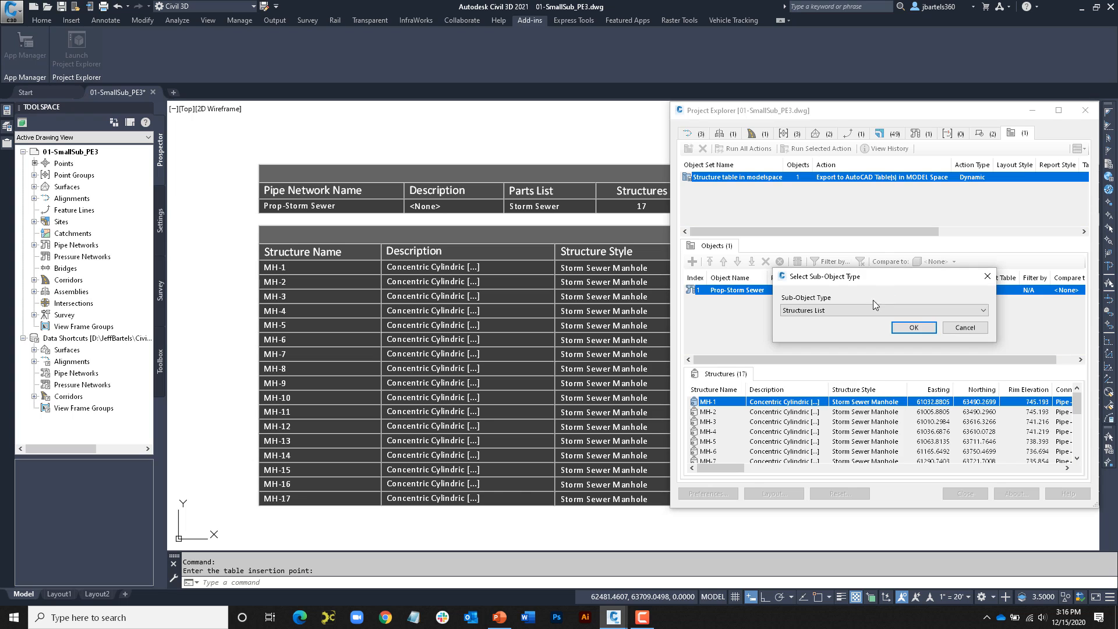
left_click(862, 310)
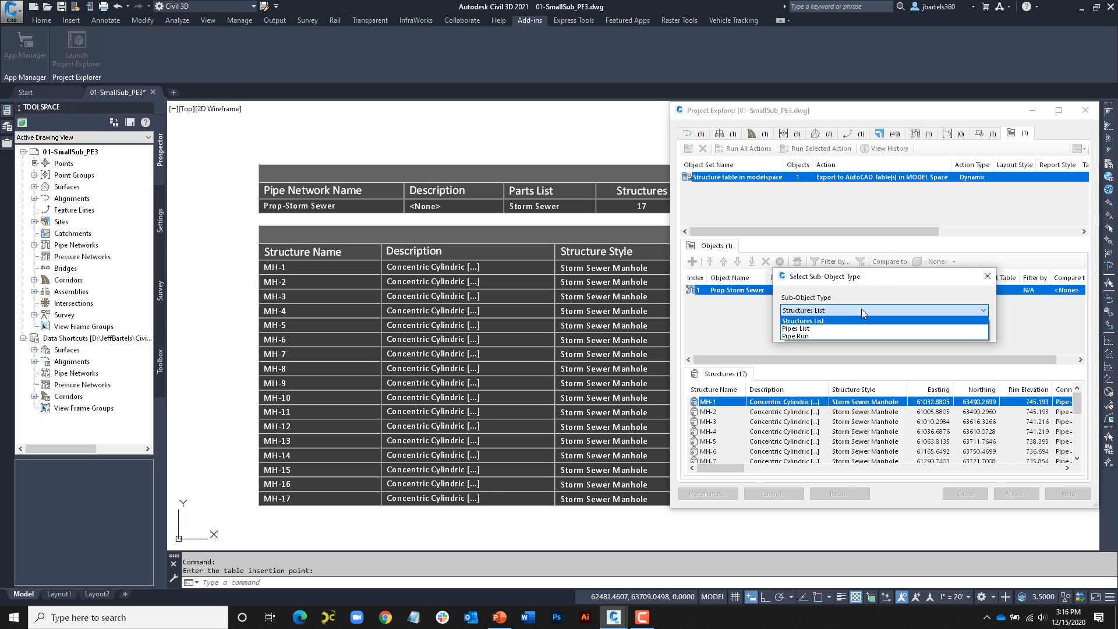
left_click(816, 328)
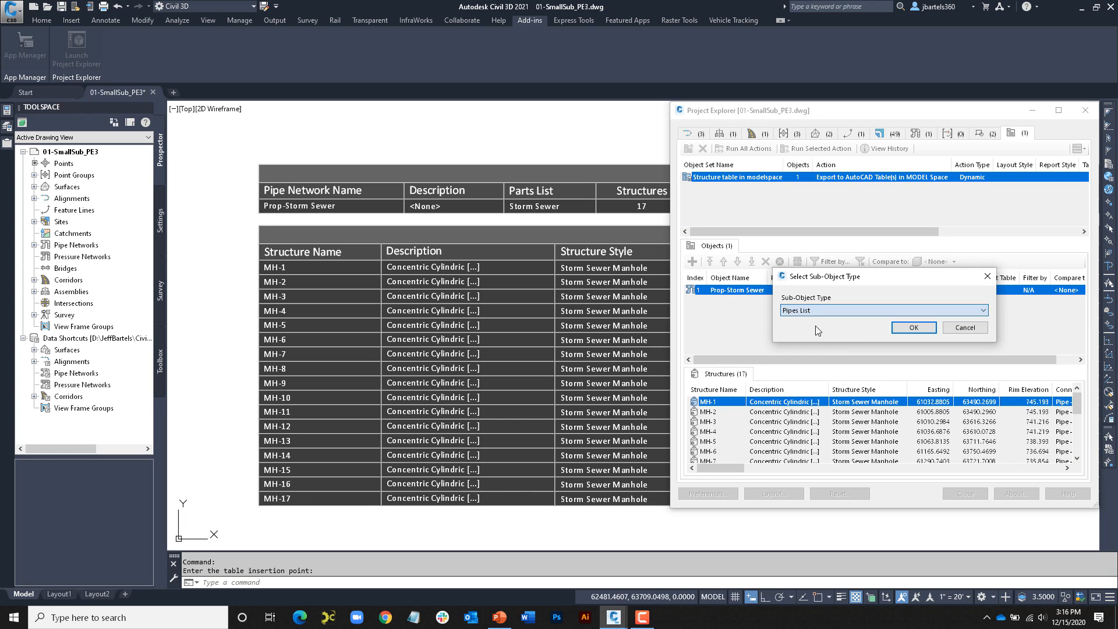
left_click(913, 328)
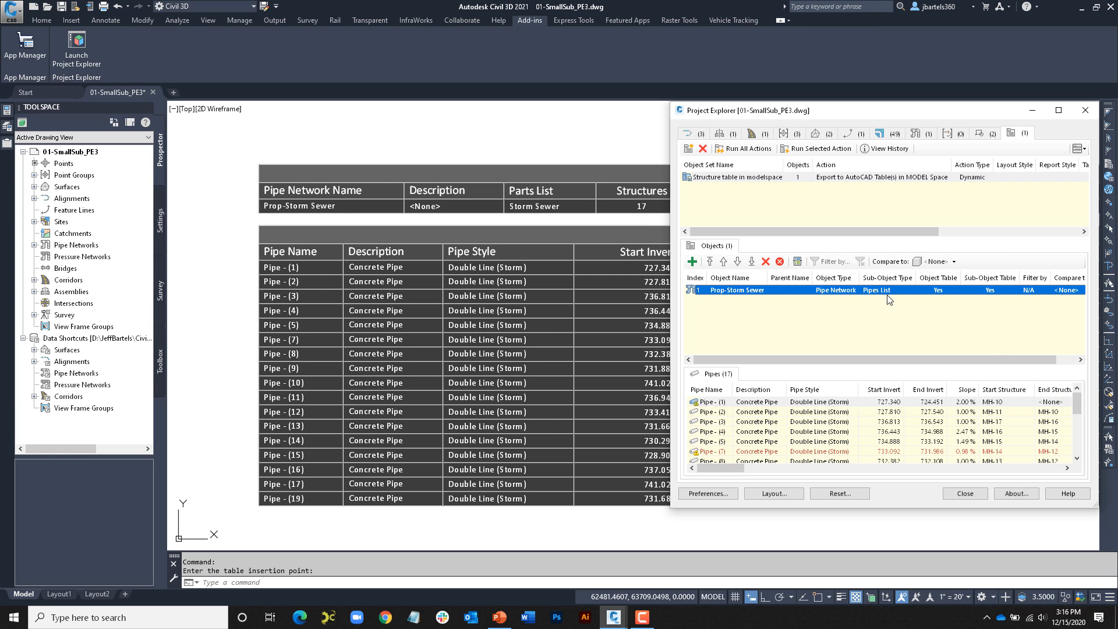
Step: Switch the Prop-Storm Sewer entry's sub-object type back to Structures List
double_click(881, 292)
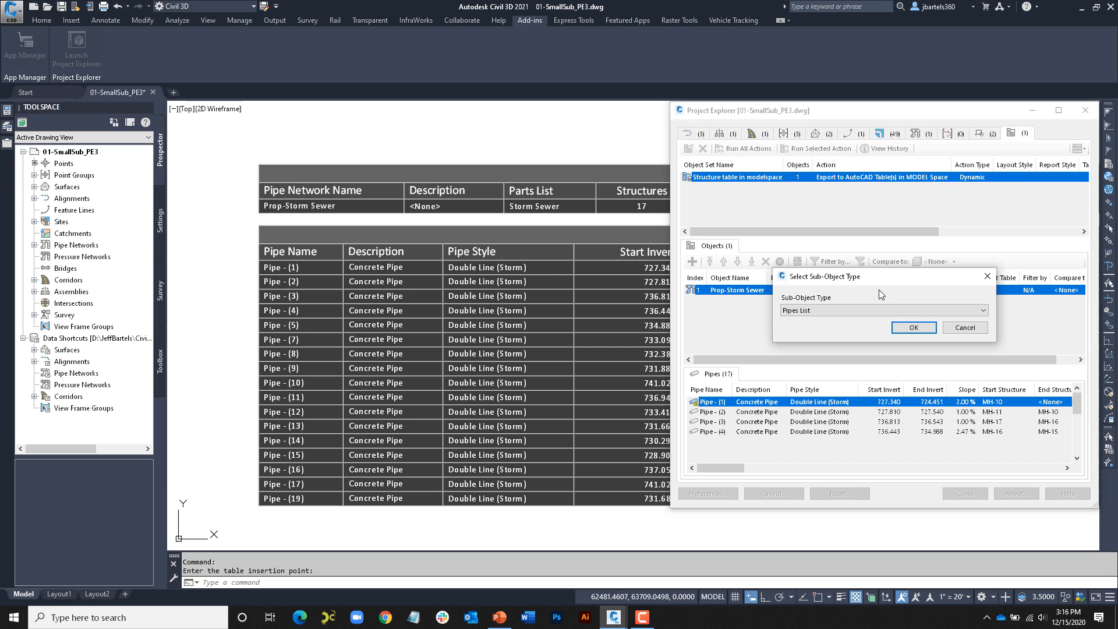
left_click(828, 311)
left_click(826, 321)
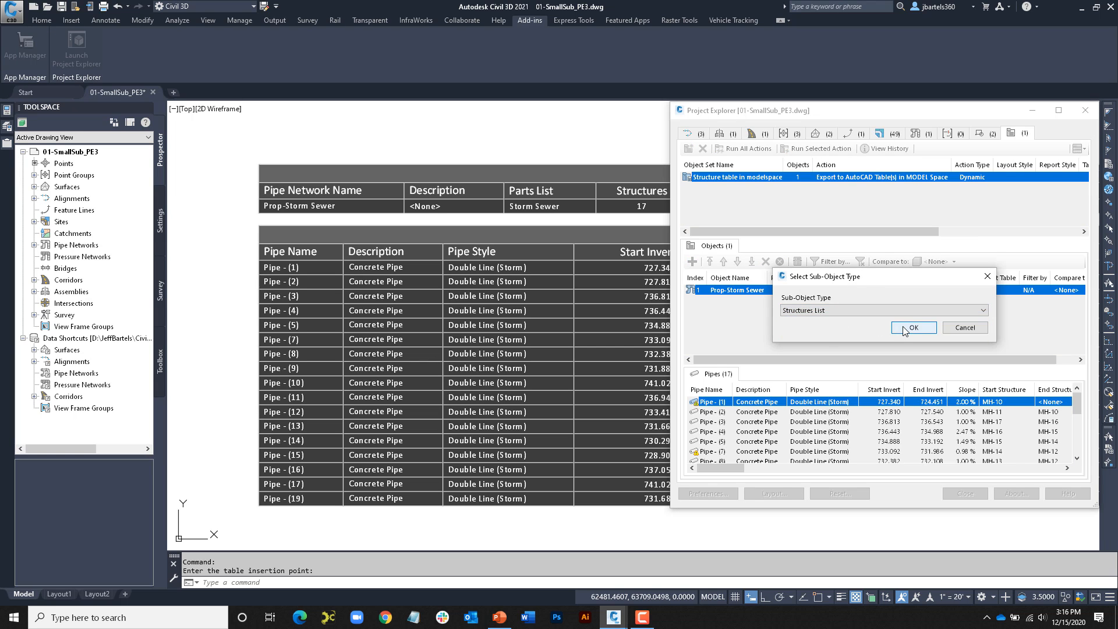
left_click(905, 329)
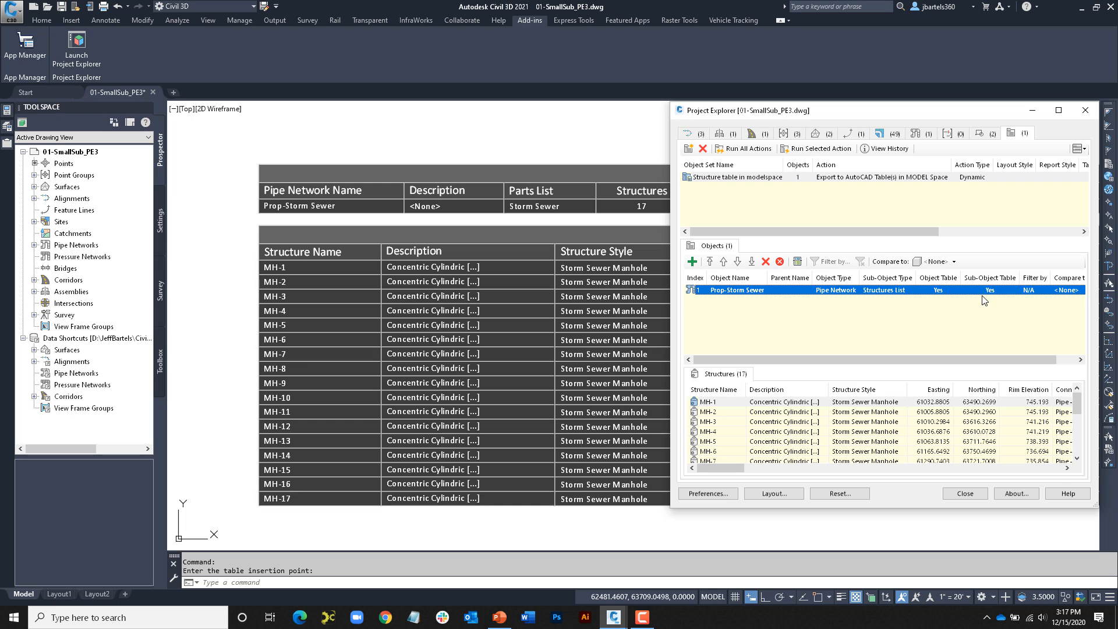
Step: Turn off the object table output for the Prop-Storm Sewer entry, leaving only its sub-object table
double_click(939, 294)
left_click(761, 251)
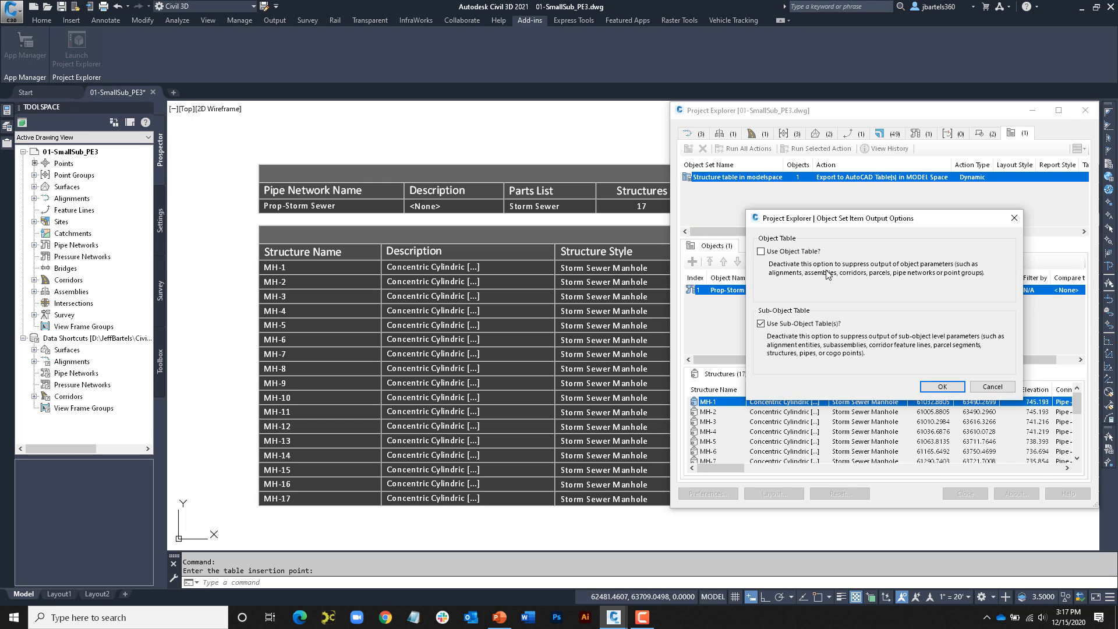
left_click(938, 386)
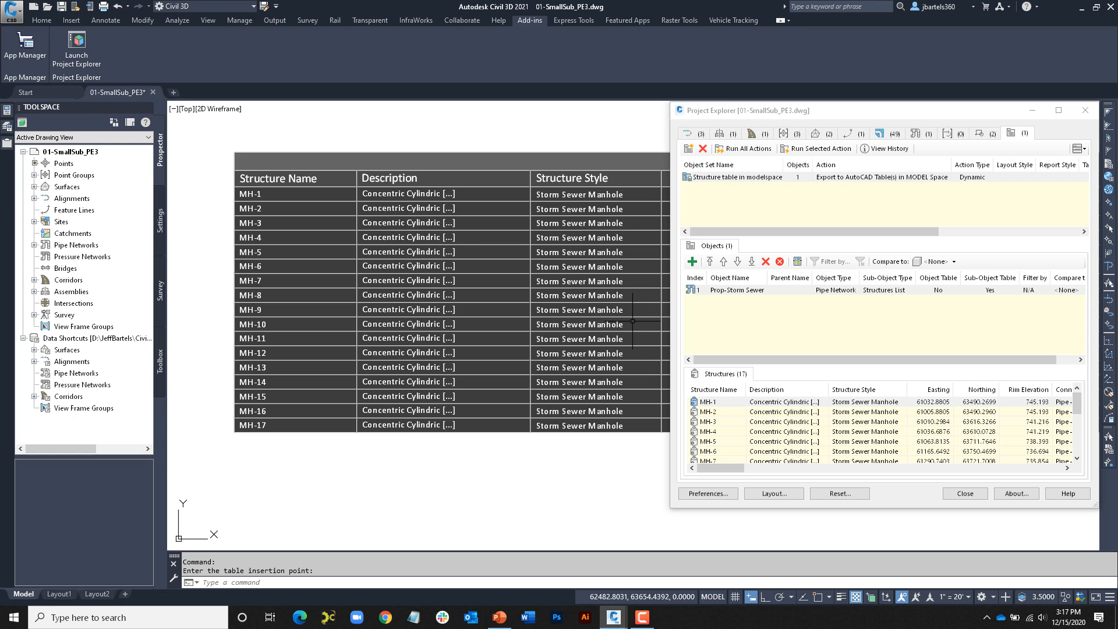
Step: Examine all columns across the full width of the exported structure table in model space
middle_click_drag(644, 319, 401, 315)
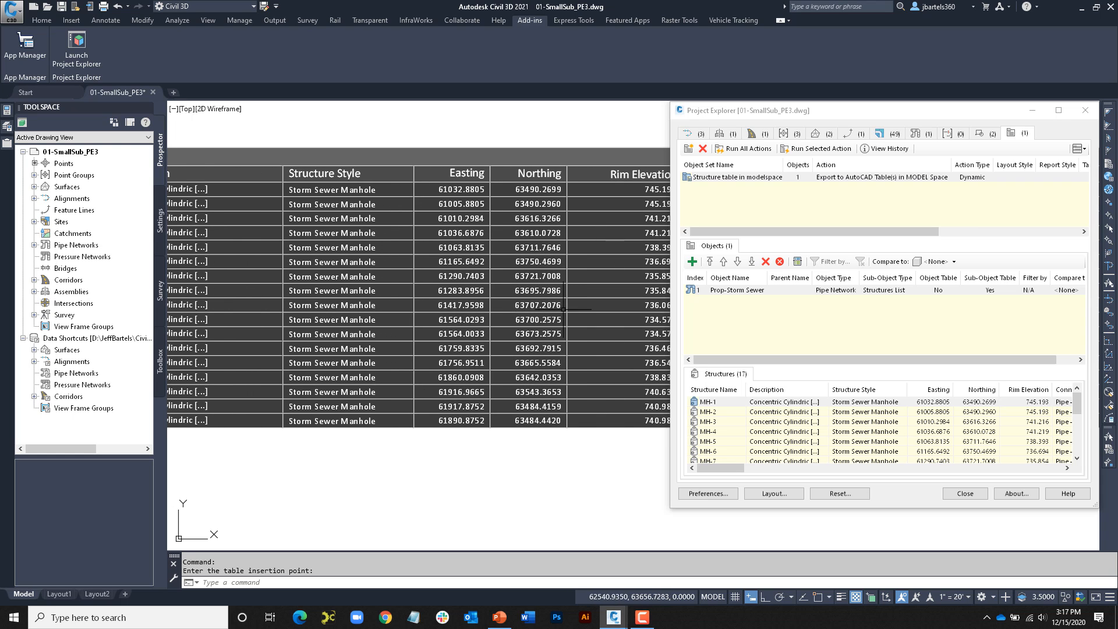
middle_click_drag(574, 310, 256, 309)
middle_click_drag(385, 308, 253, 307)
middle_click_drag(341, 307, 253, 304)
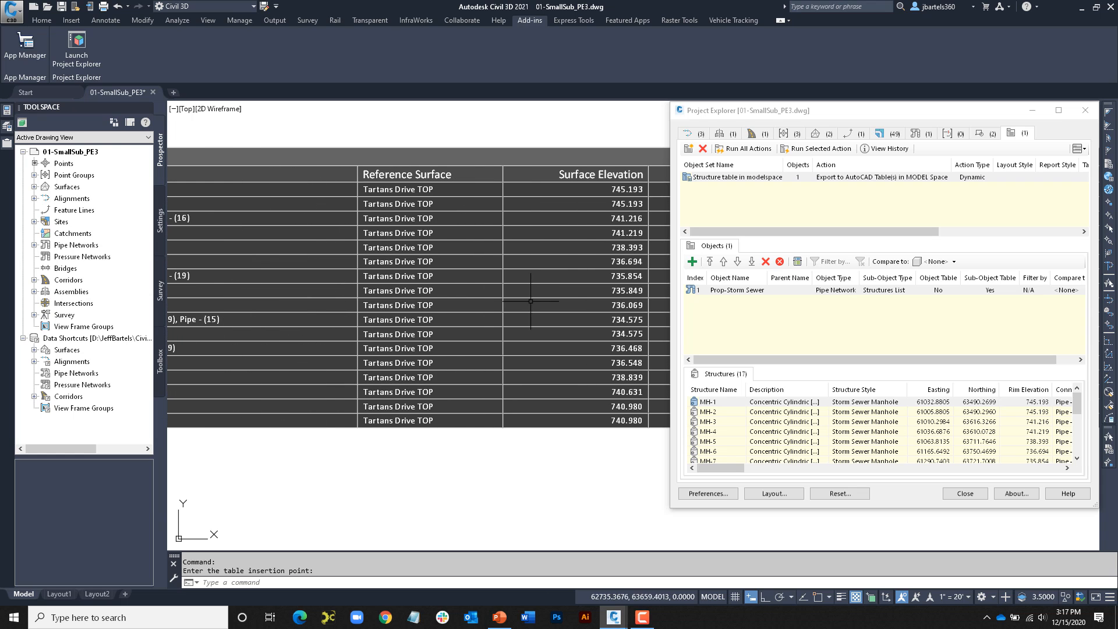
mouse_move(547, 300)
middle_mouse_down()
mouse_move(242, 298)
mouse_move(272, 312)
mouse_move(993, 322)
middle_mouse_up()
mouse_move(410, 315)
middle_mouse_down()
mouse_move(992, 315)
mouse_move(382, 315)
mouse_move(583, 312)
mouse_move(468, 312)
middle_mouse_up()
scroll(537, 277, "down", 2)
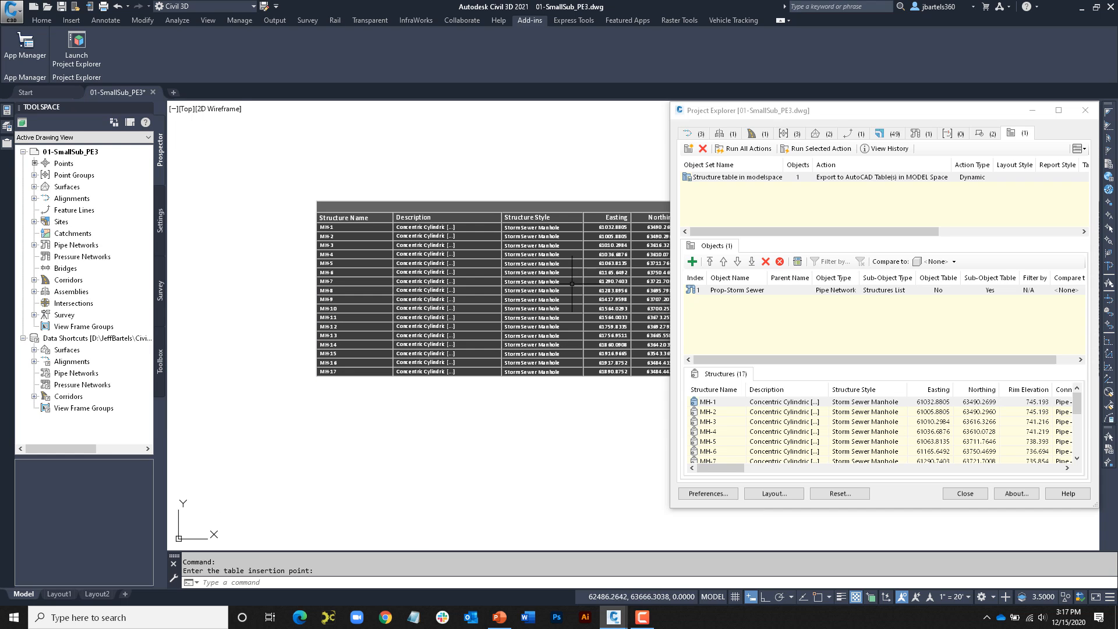
middle_click_drag(574, 284, 454, 281)
left_click(654, 157)
Step: Edit the "Structure table in modelspace" object set to use a specific layout style
left_click(701, 178)
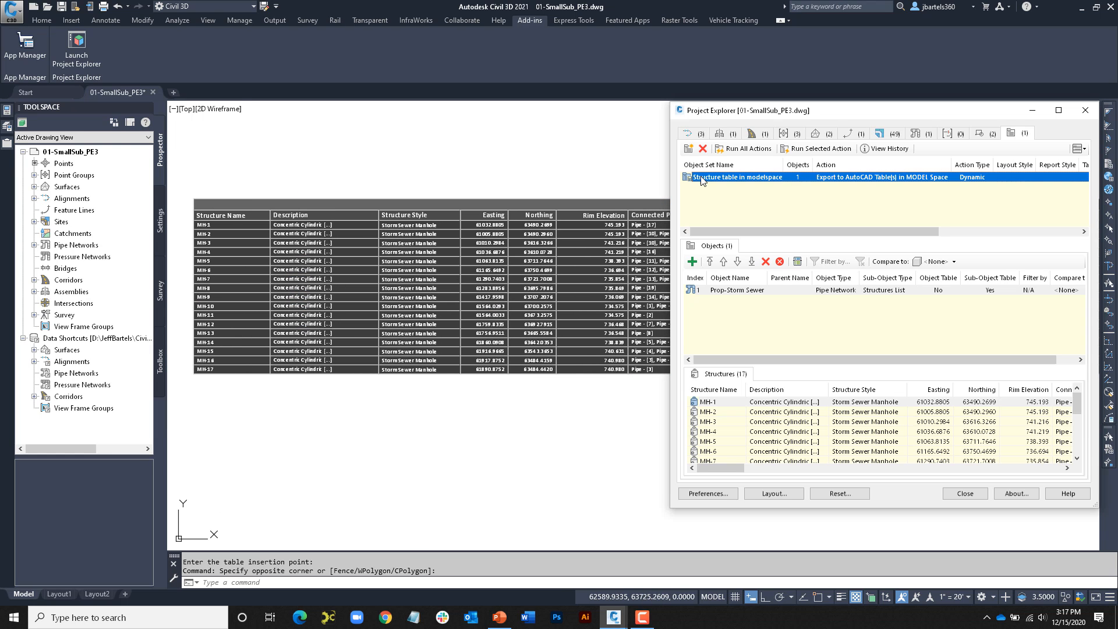
double_click(702, 178)
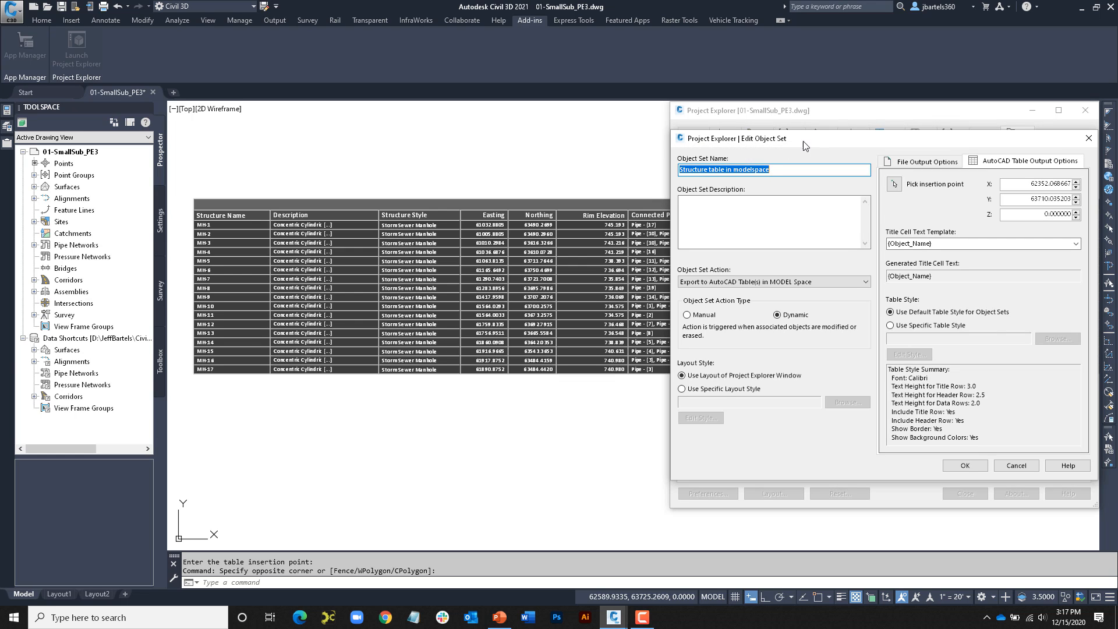
left_click_drag(803, 141, 461, 141)
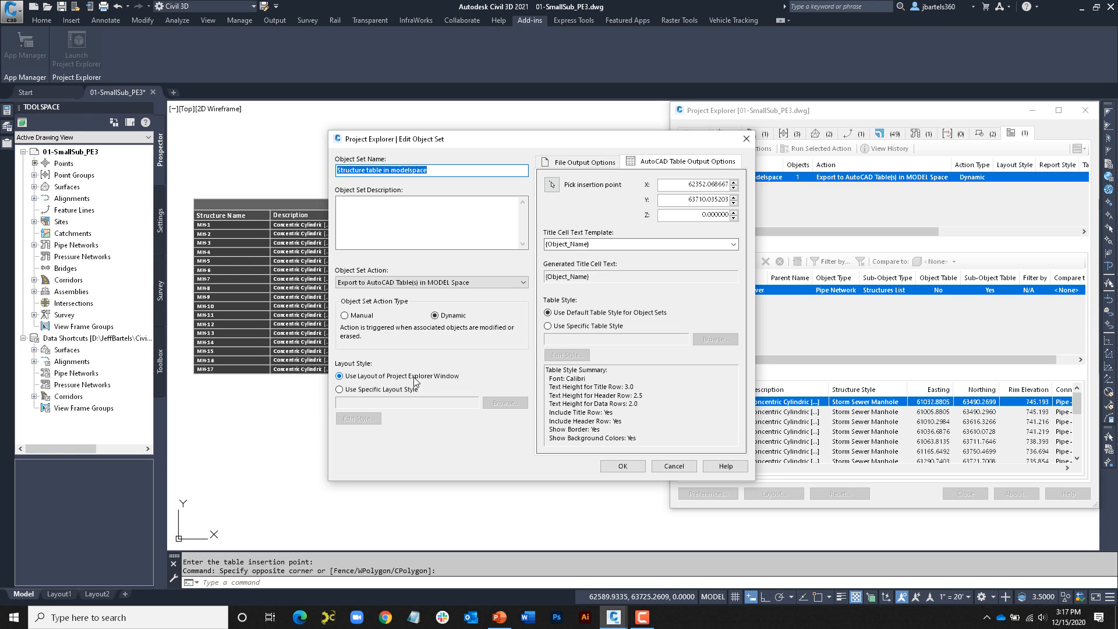
left_click(368, 391)
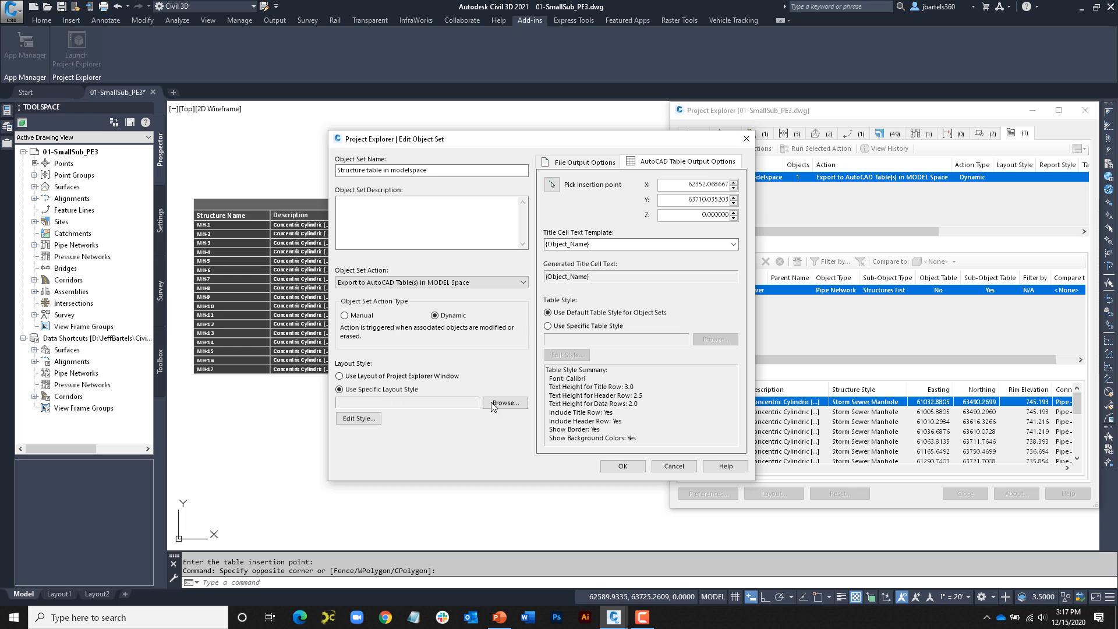
Step: Edit the object set's layout style and clear all columns from the pipe network column layout for Structures
left_click(358, 419)
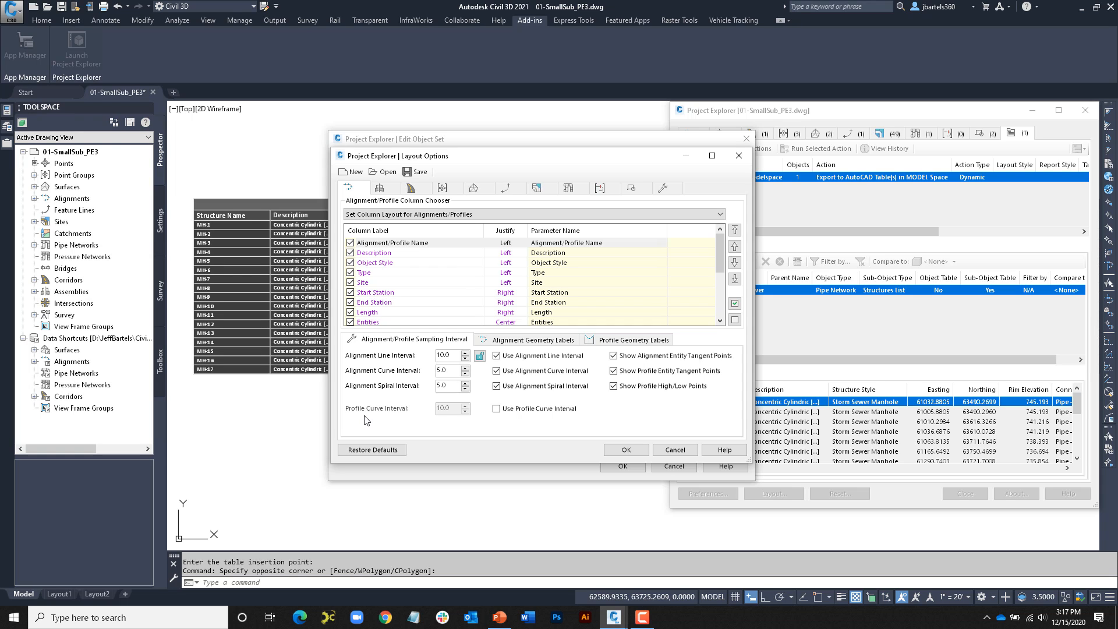
left_click(569, 189)
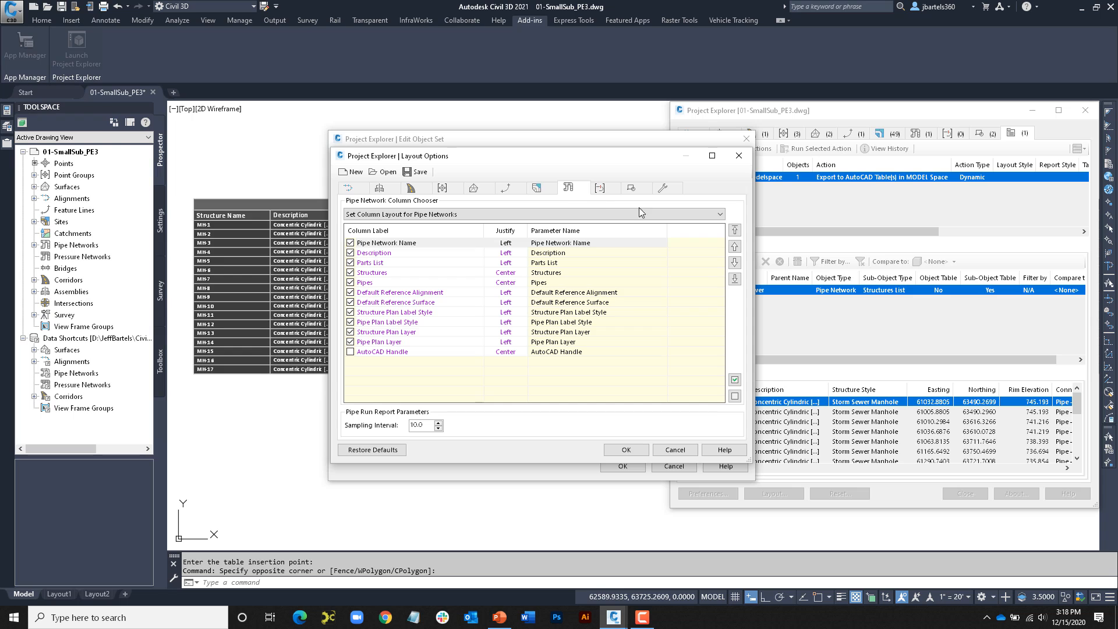
left_click(710, 216)
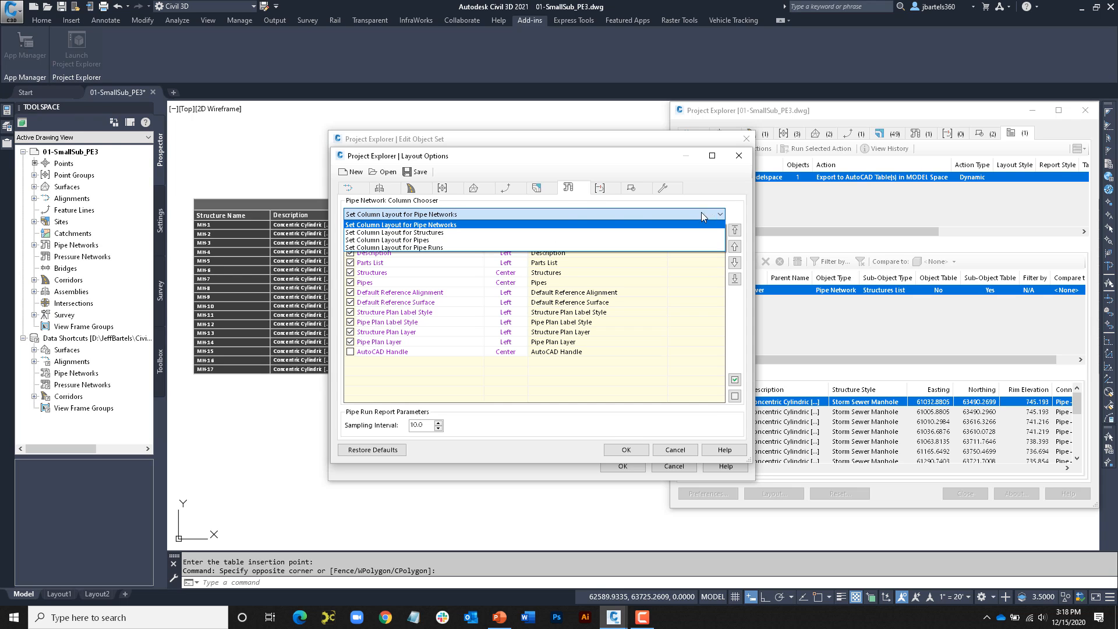
left_click(438, 233)
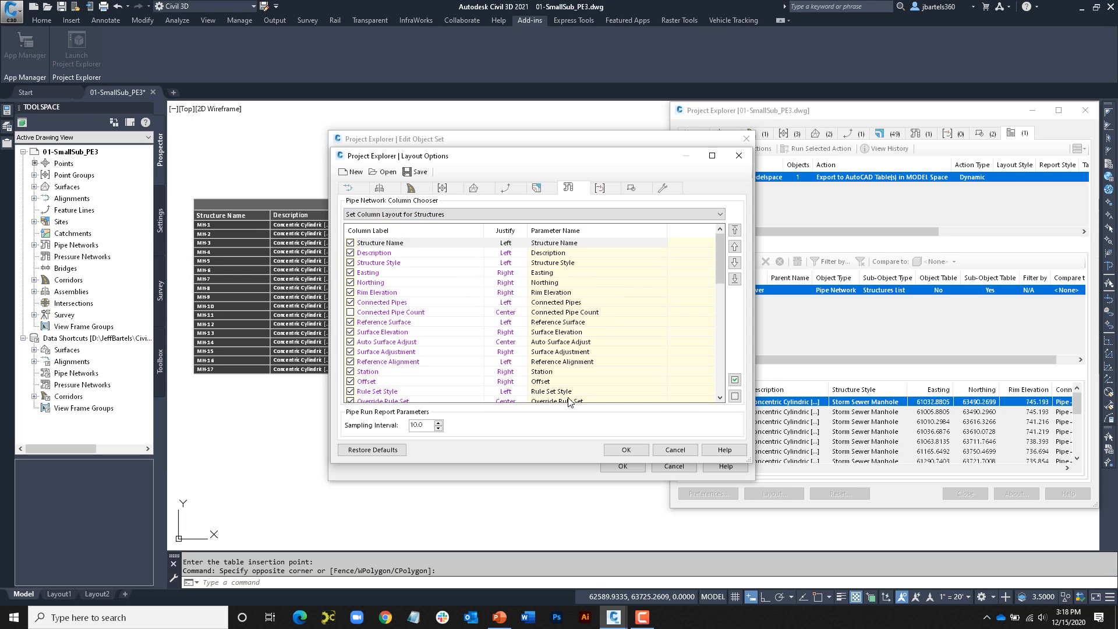
left_click(735, 397)
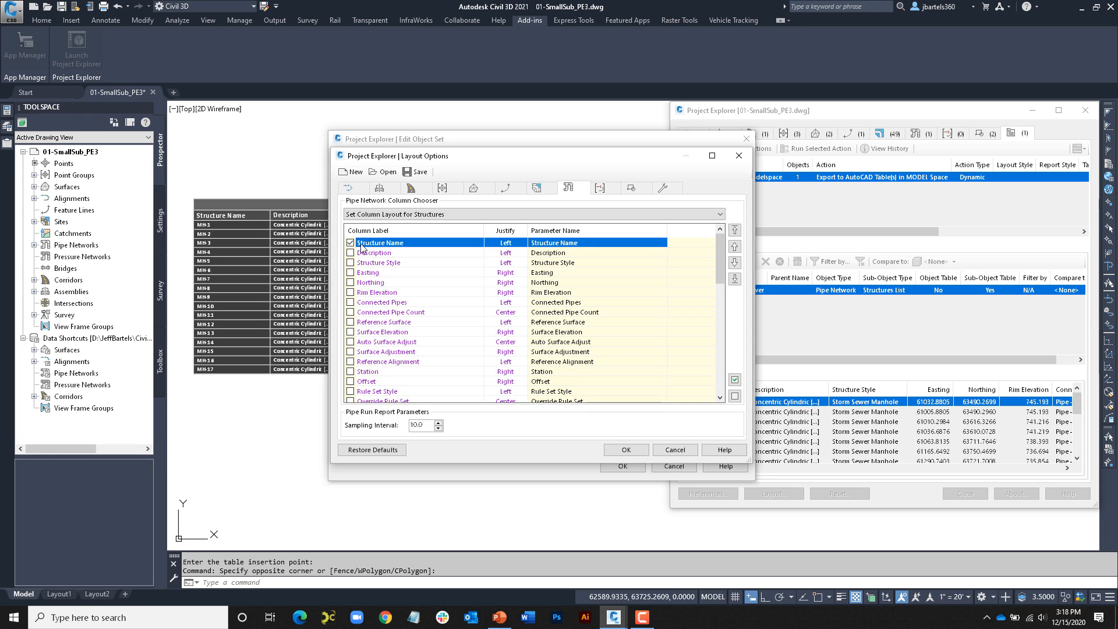
Step: Include Structure Name, Northing, Easting, Rim Elevation, Reference Alignment, Station and Offset in the Structures column layout, placing Northing ahead of Easting
left_click(351, 283)
left_click(371, 285)
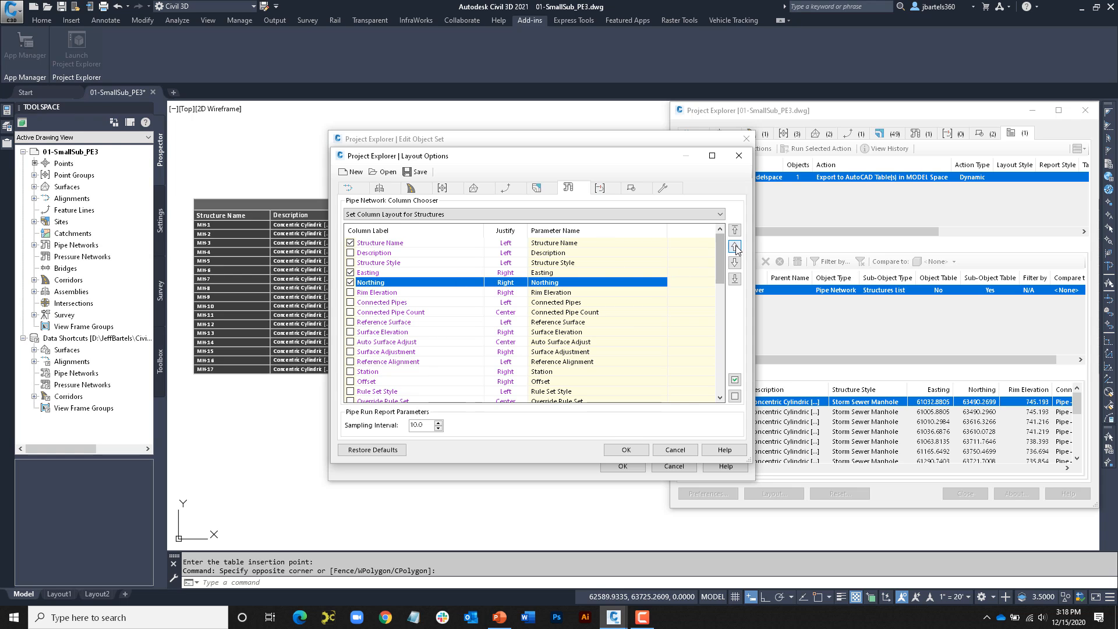
left_click(735, 247)
left_click(351, 292)
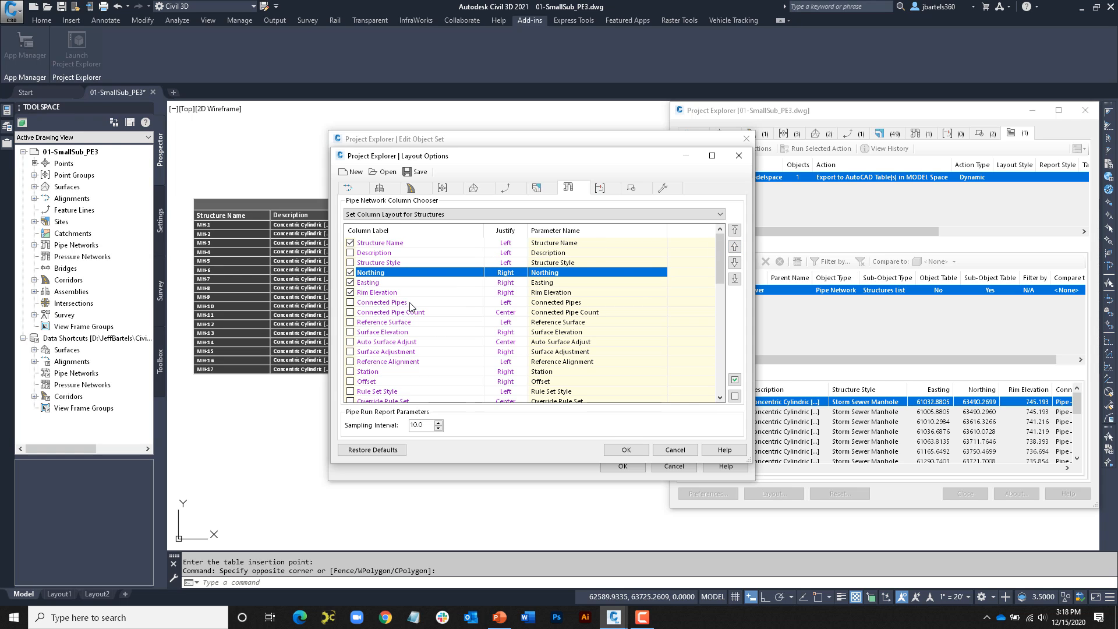
left_click_drag(720, 257, 718, 273)
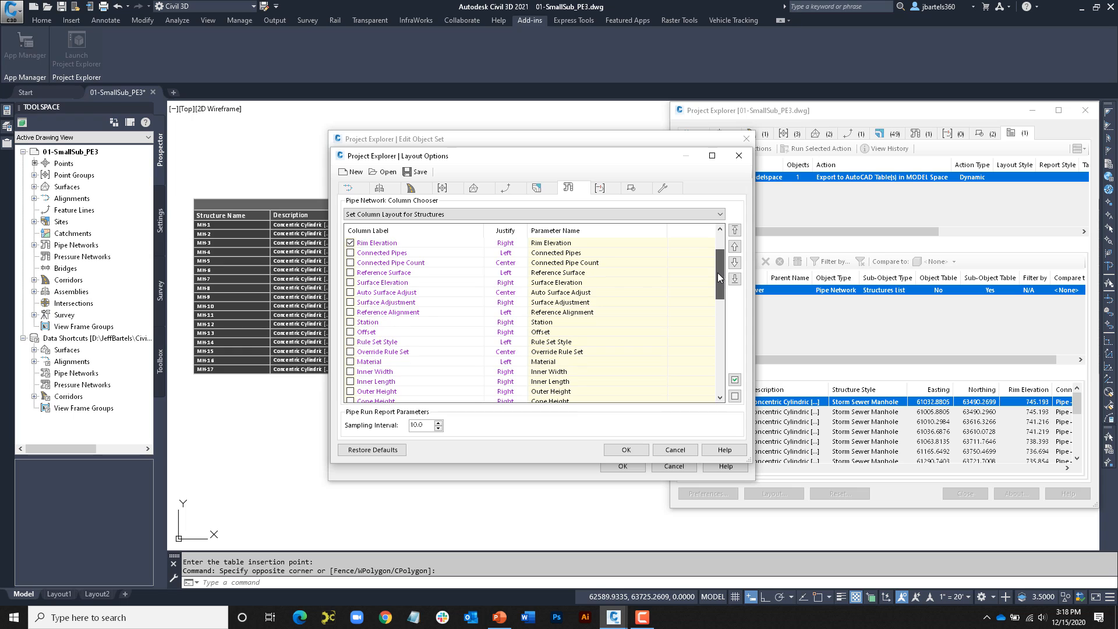
left_click(351, 323)
left_click(350, 332)
Step: Save the layout style over the existing Standard structure table.xmpt file and apply it to the object set
left_click(625, 450)
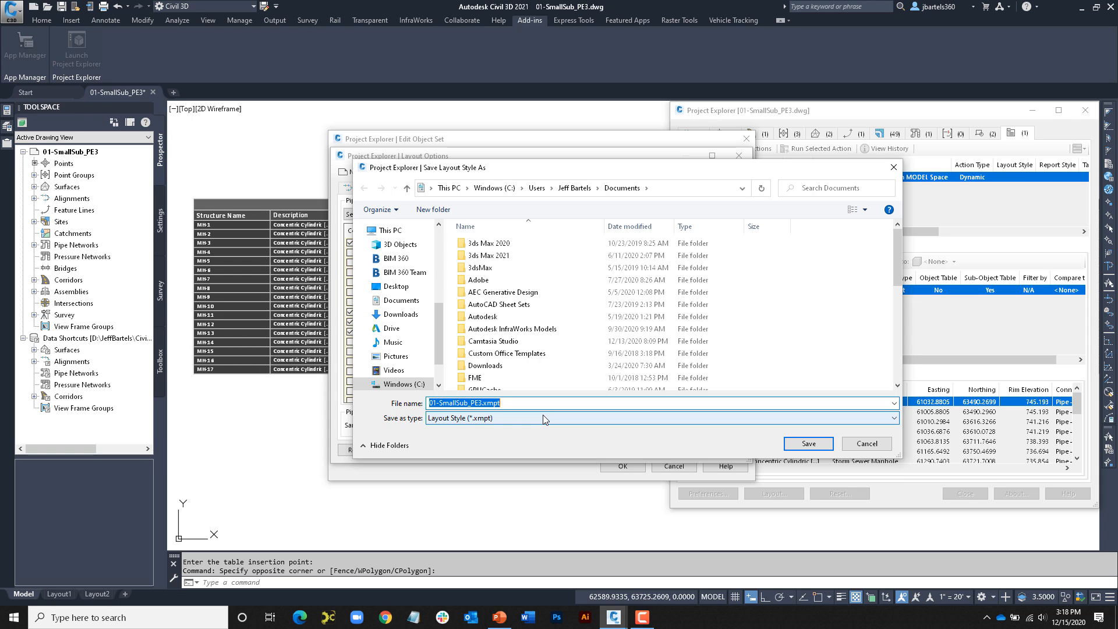
left_click(463, 403)
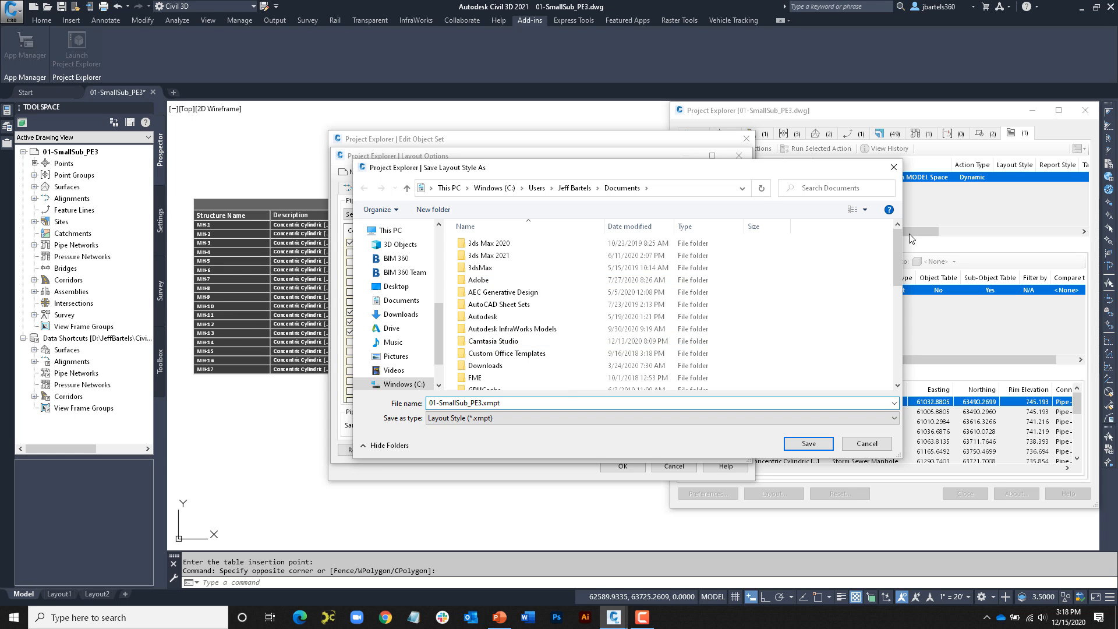
left_click_drag(901, 259, 900, 352)
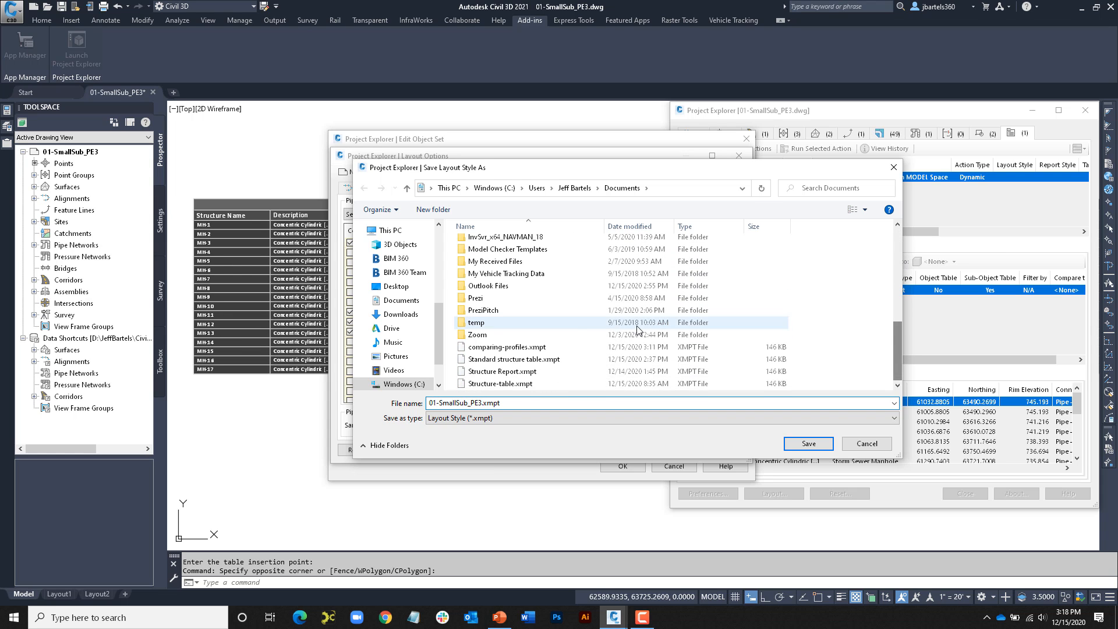
left_click(530, 361)
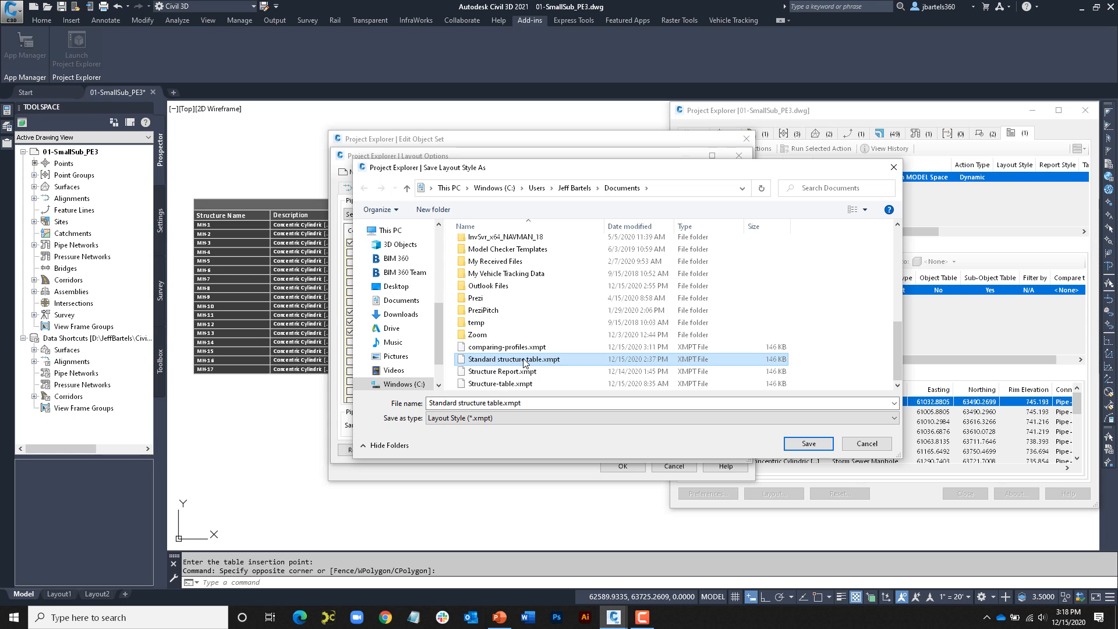
left_click(809, 443)
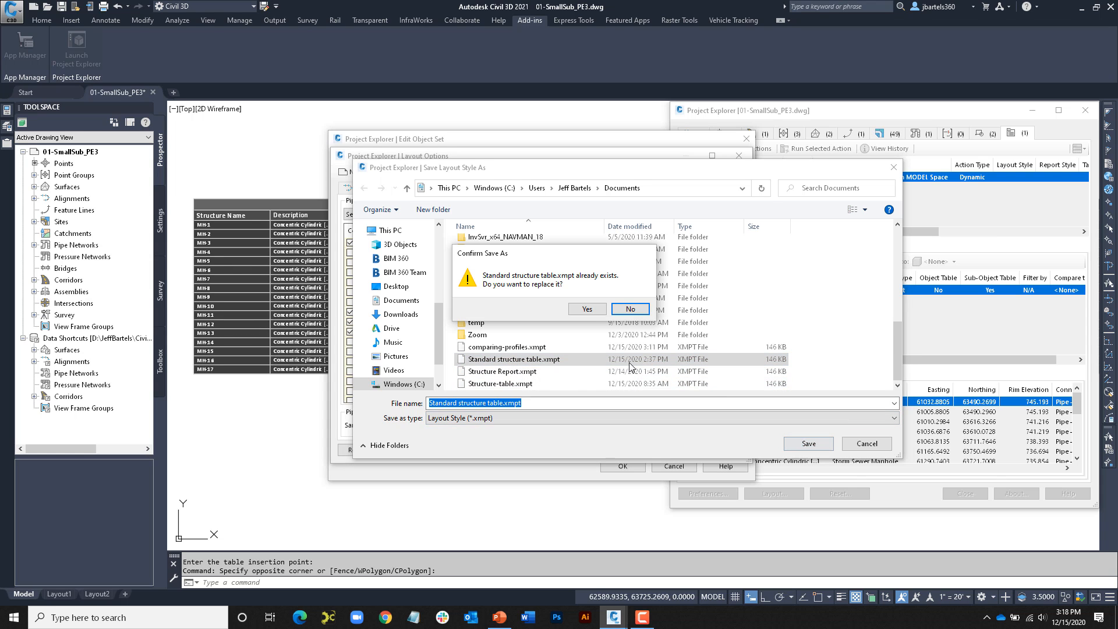
left_click(586, 309)
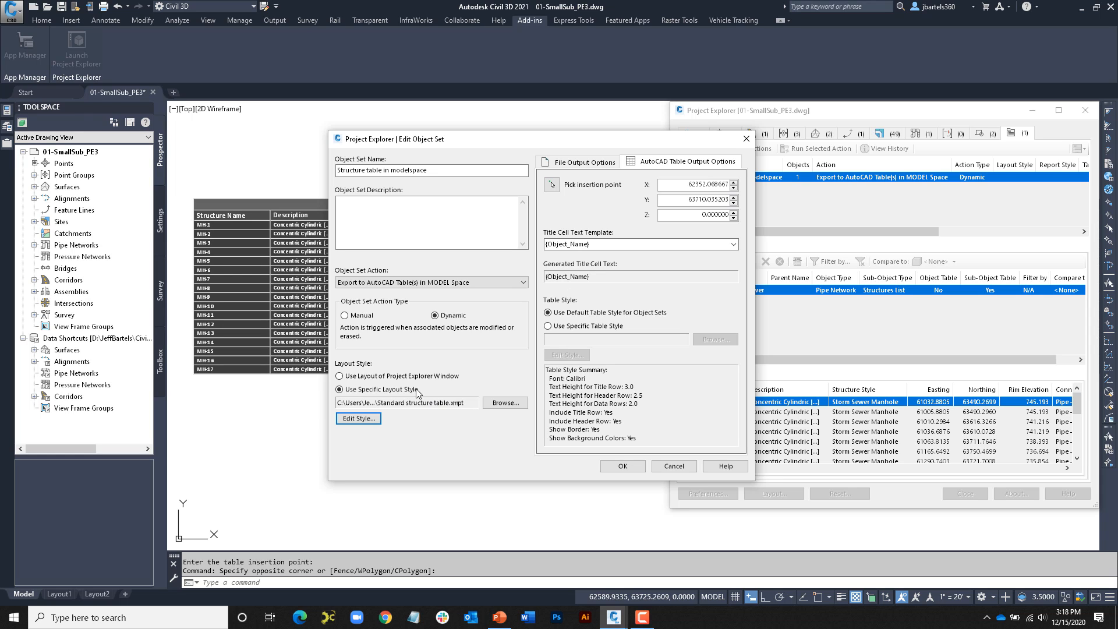
left_click(620, 467)
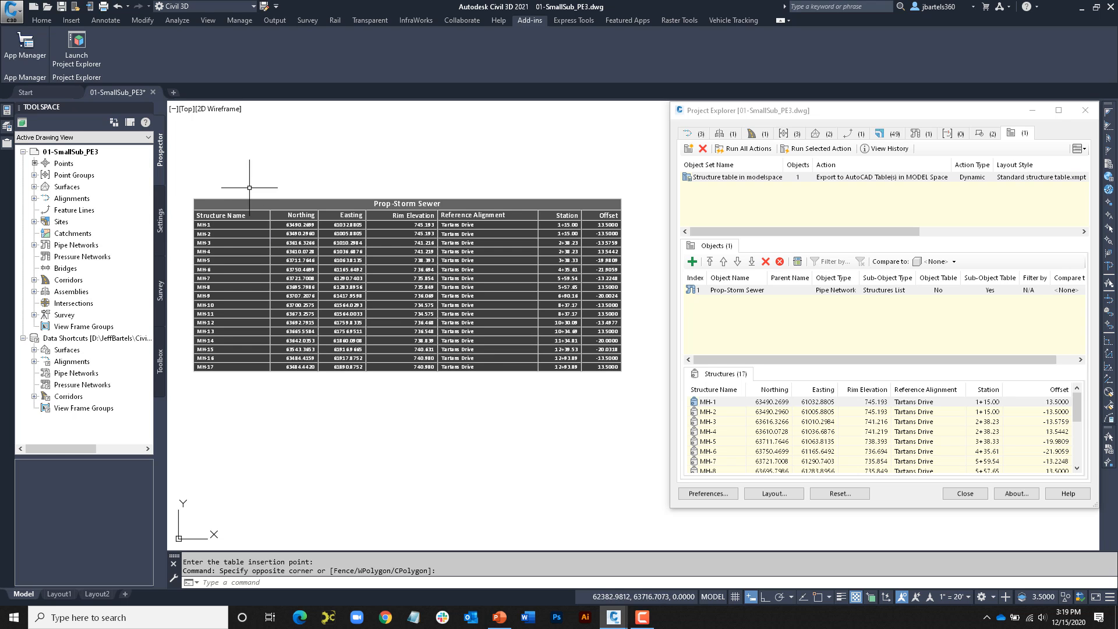
Step: Rename structure MH-1 in the Prop-Storm Sewer pipe network to AAAAAAA
scroll(265, 250, "up", 4)
middle_click_drag(261, 251, 332, 260)
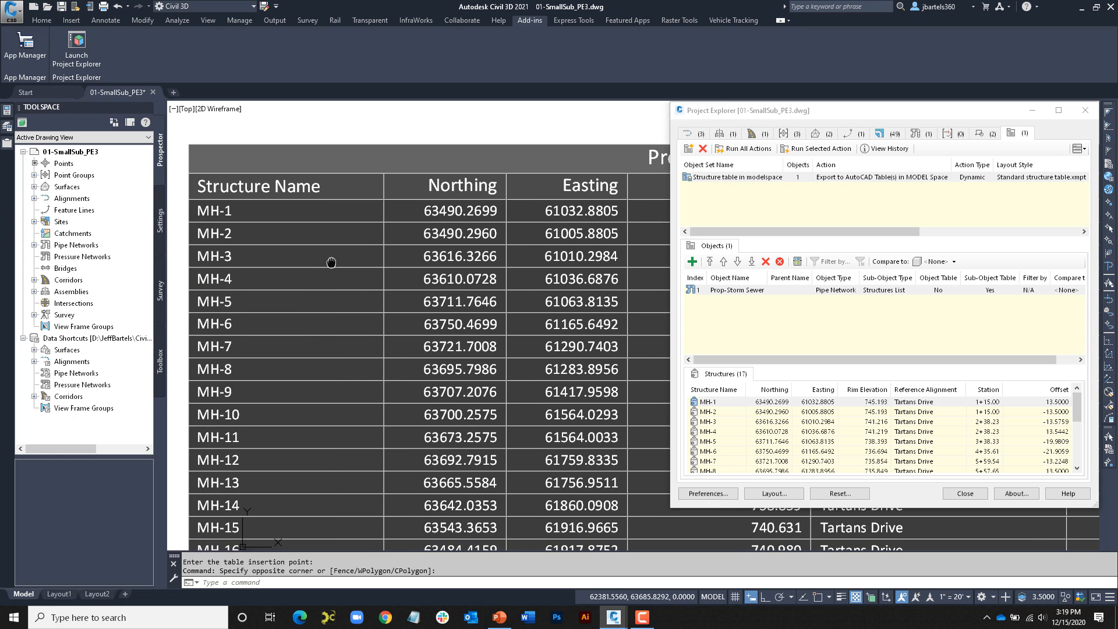
left_click(922, 133)
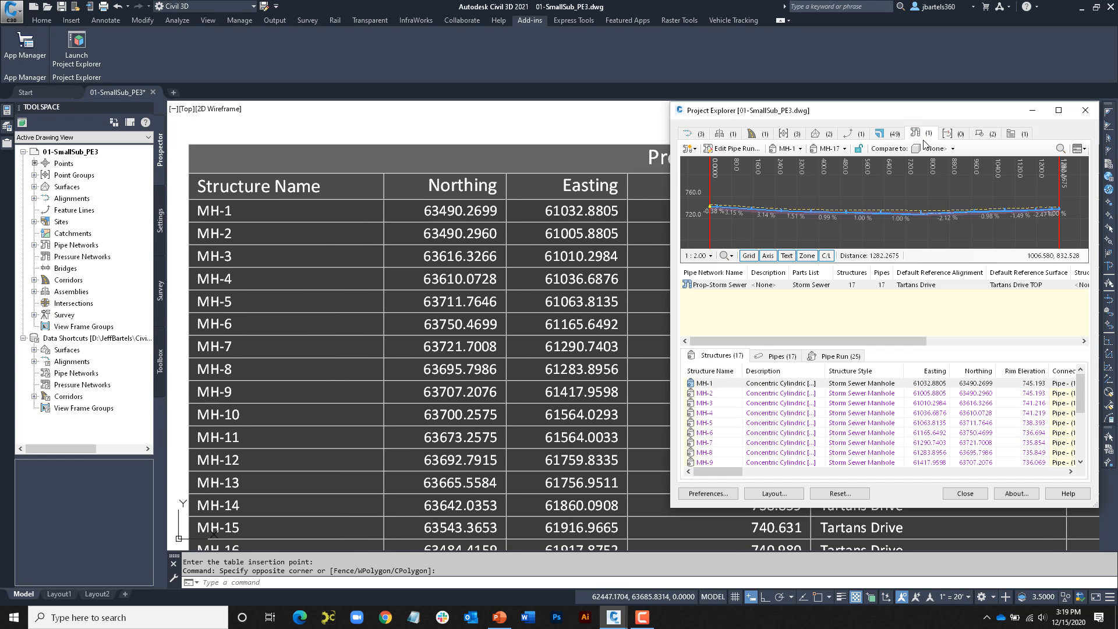
double_click(706, 383)
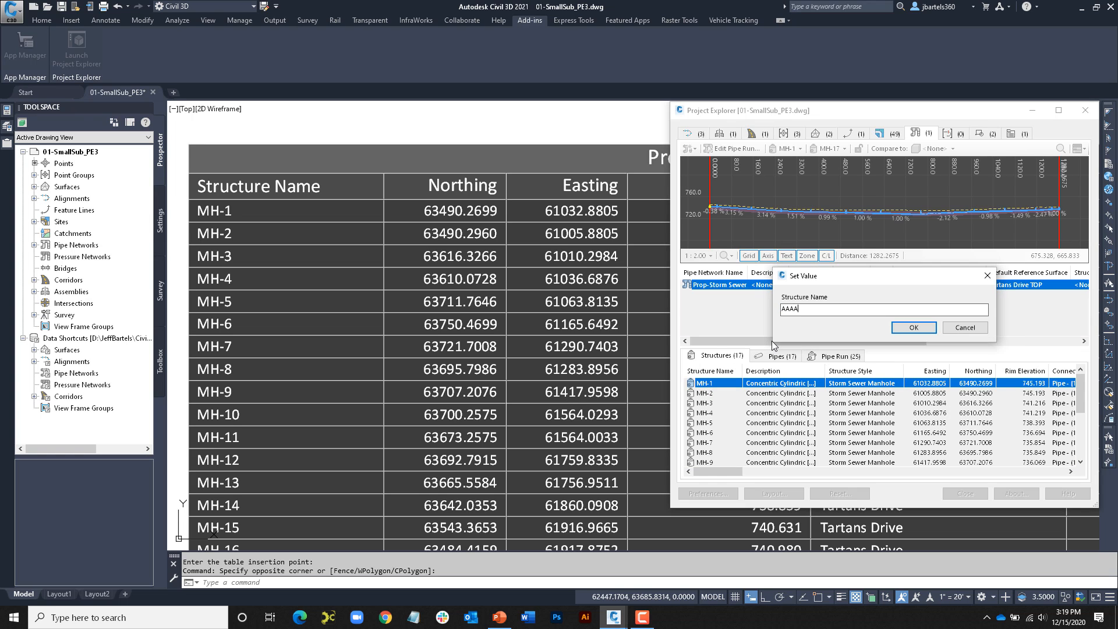
left_click(914, 327)
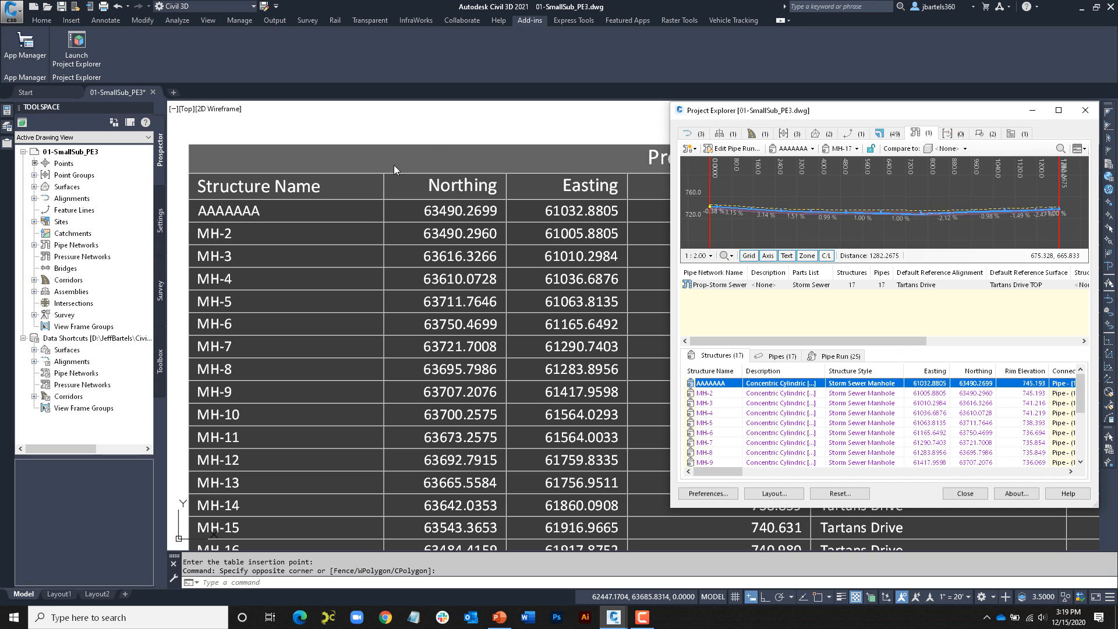
Step: Split model space into two horizontal viewports, framing the structure table in the upper one and the storm manhole pair containing AAAAAAA in the lower one
left_click(174, 110)
mouse_move(274, 134)
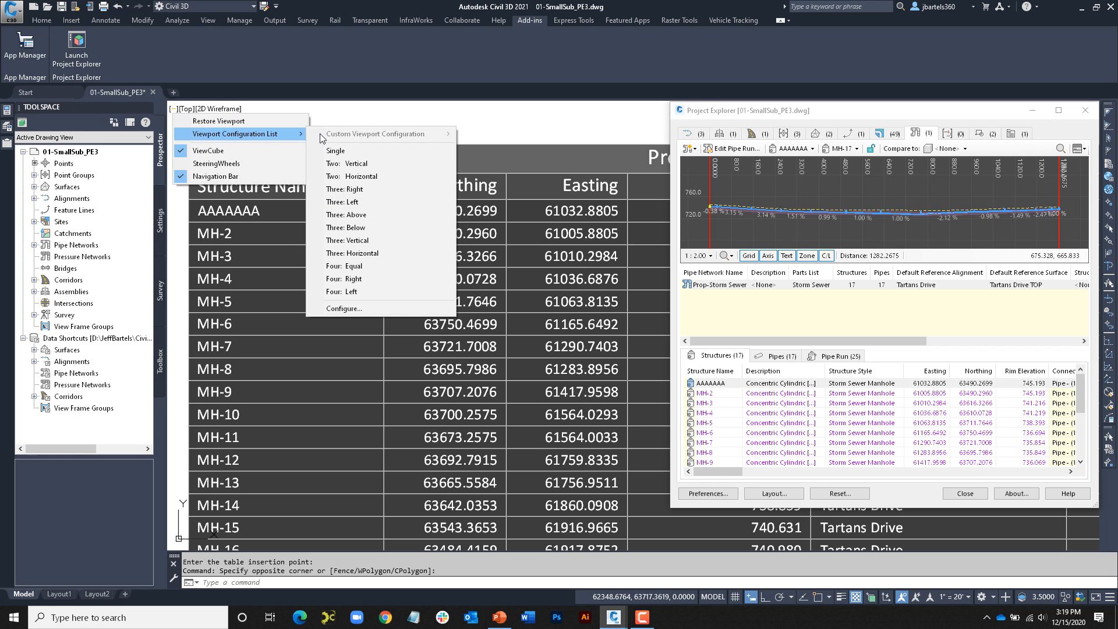
left_click(349, 176)
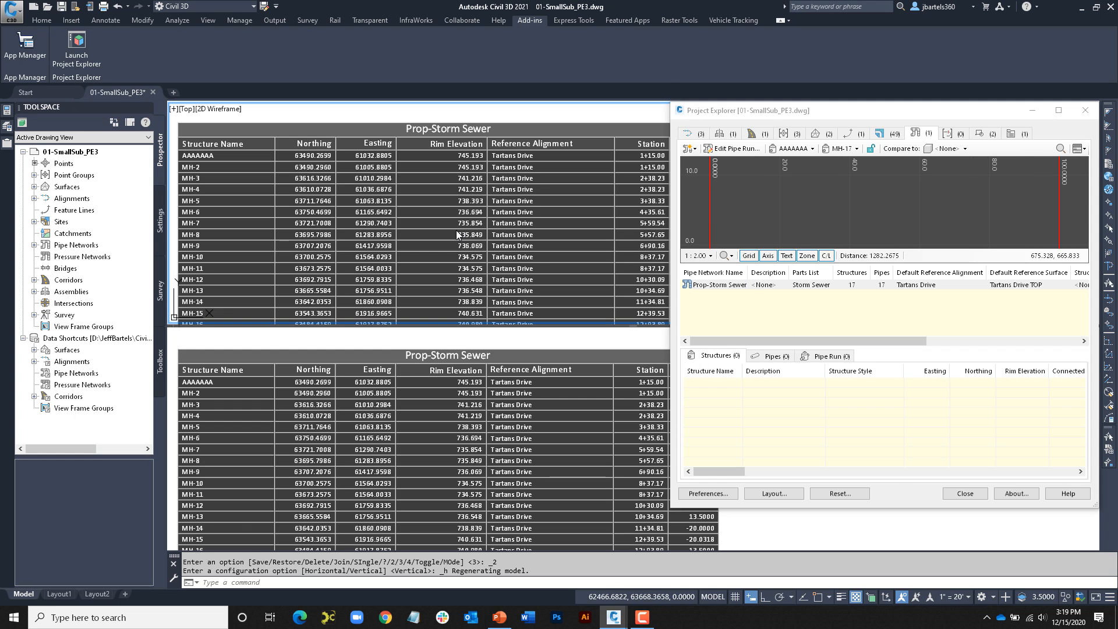
left_click(391, 338)
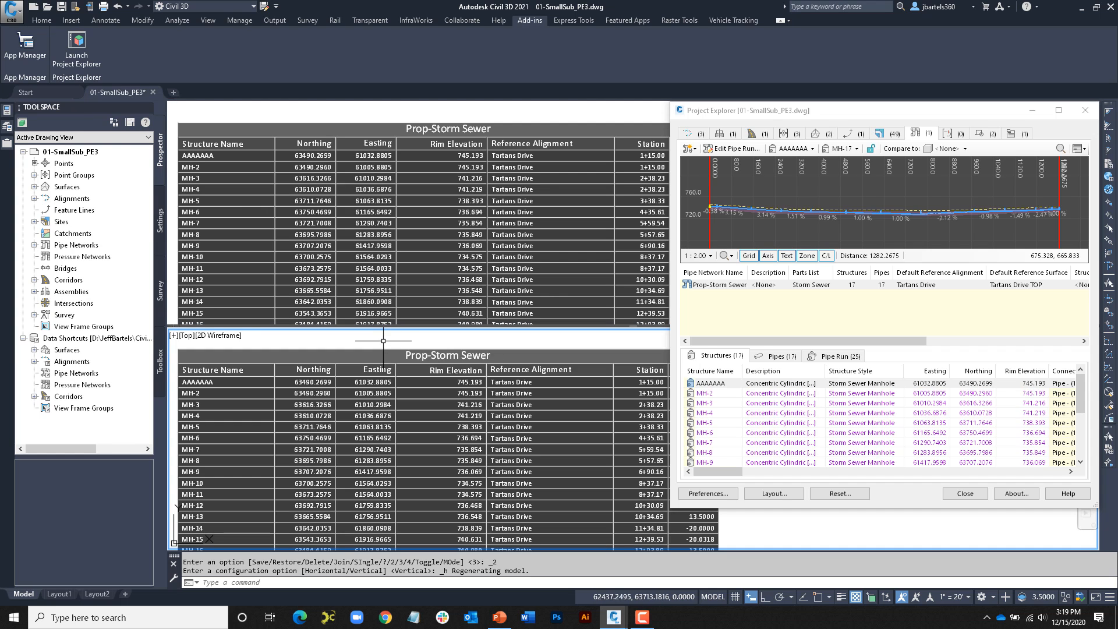
scroll(383, 342, "down", 8)
middle_click_drag(326, 406, 600, 392)
middle_click_drag(310, 429, 548, 428)
scroll(382, 416, "up", 10)
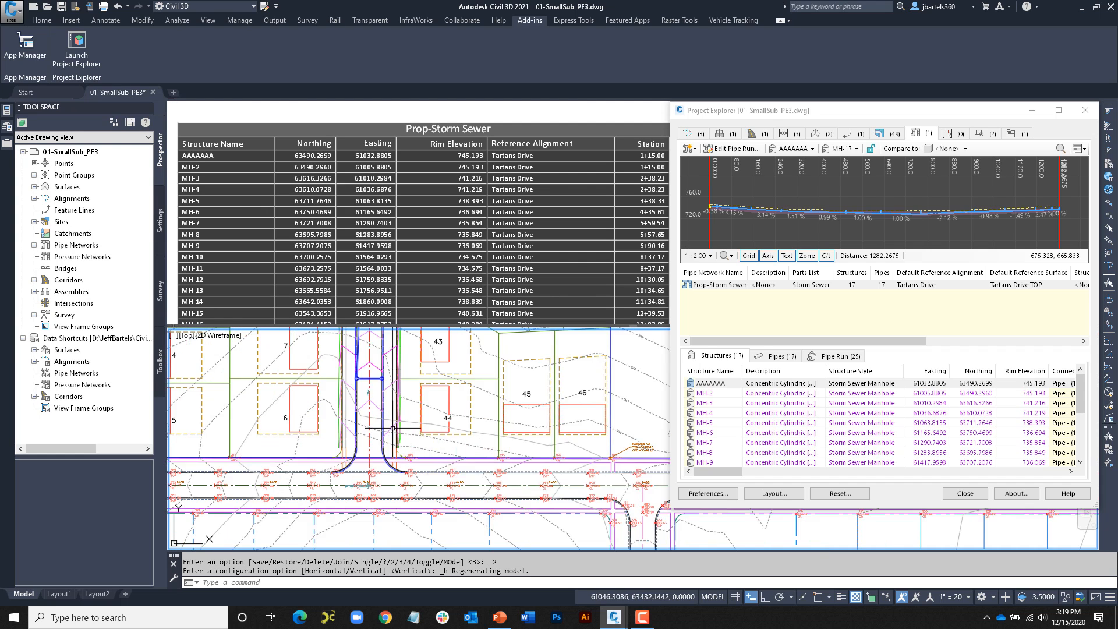
middle_click_drag(383, 416, 388, 437)
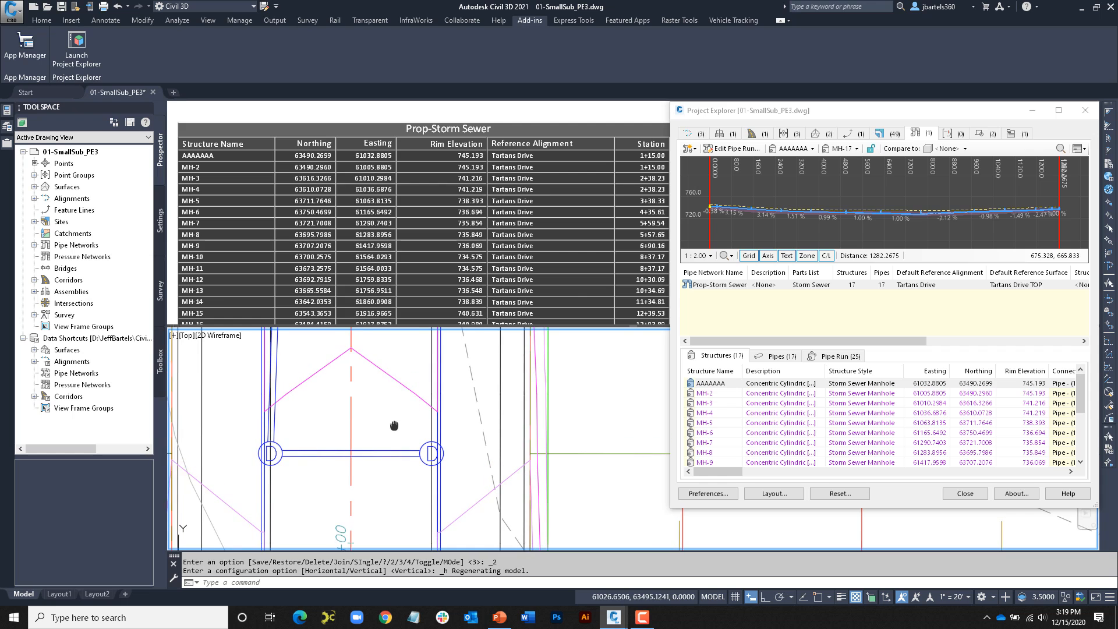
left_click(279, 123)
scroll(260, 161, "up", 3)
middle_click_drag(260, 198, 332, 231)
Step: Move manhole AAAAAAA toward the road centreline, ending at about northing 63489.19, easting 61026.26
left_click(411, 426)
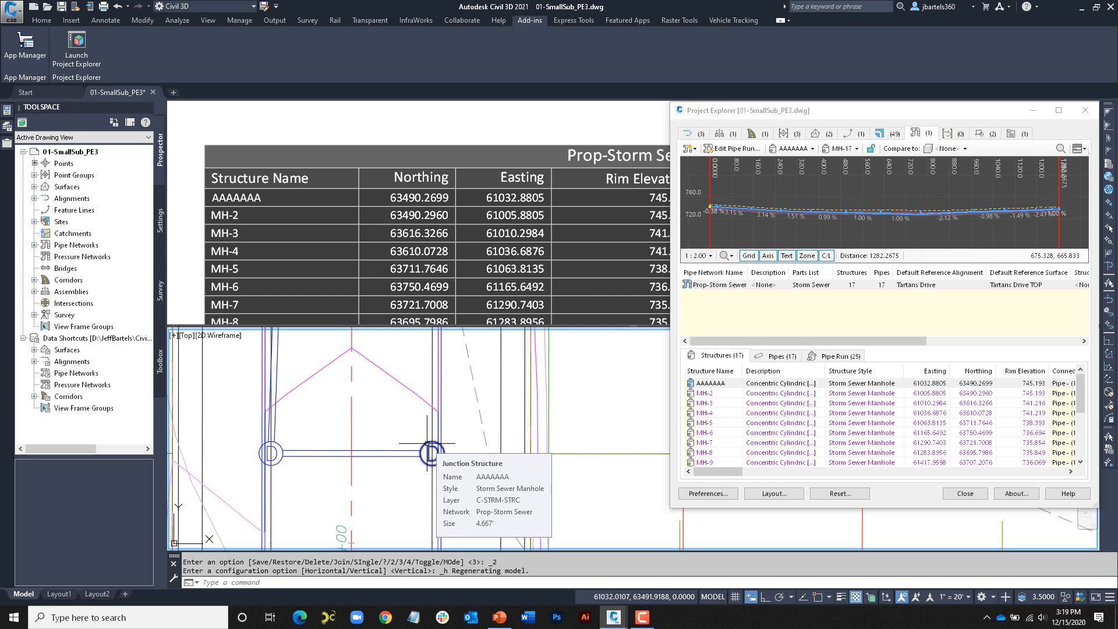
left_click(430, 447)
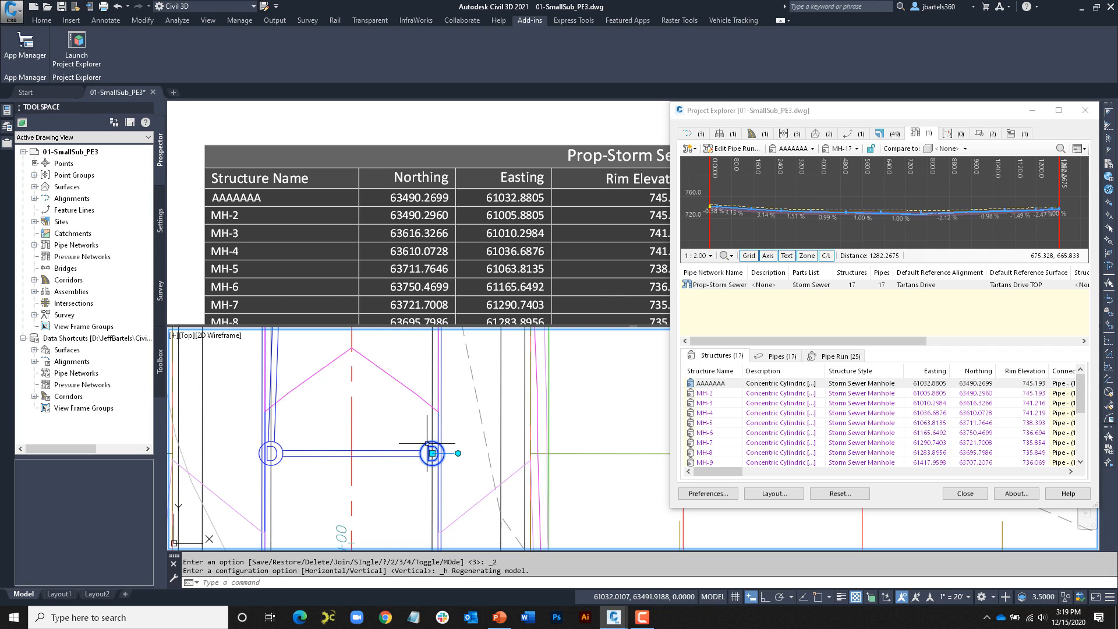
left_click(432, 453)
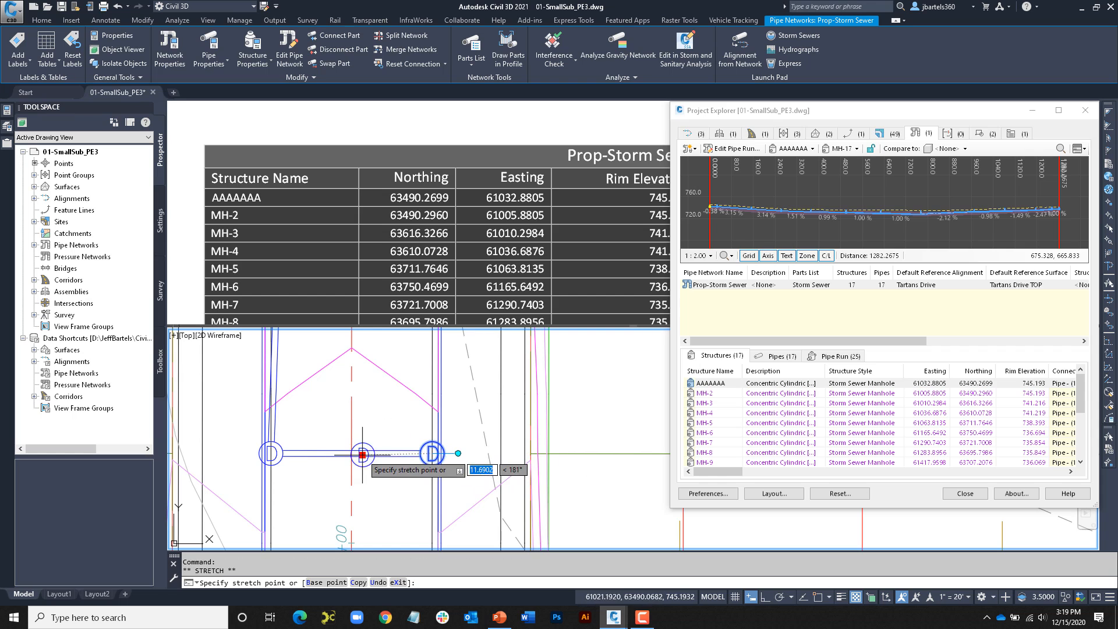
left_click(326, 487)
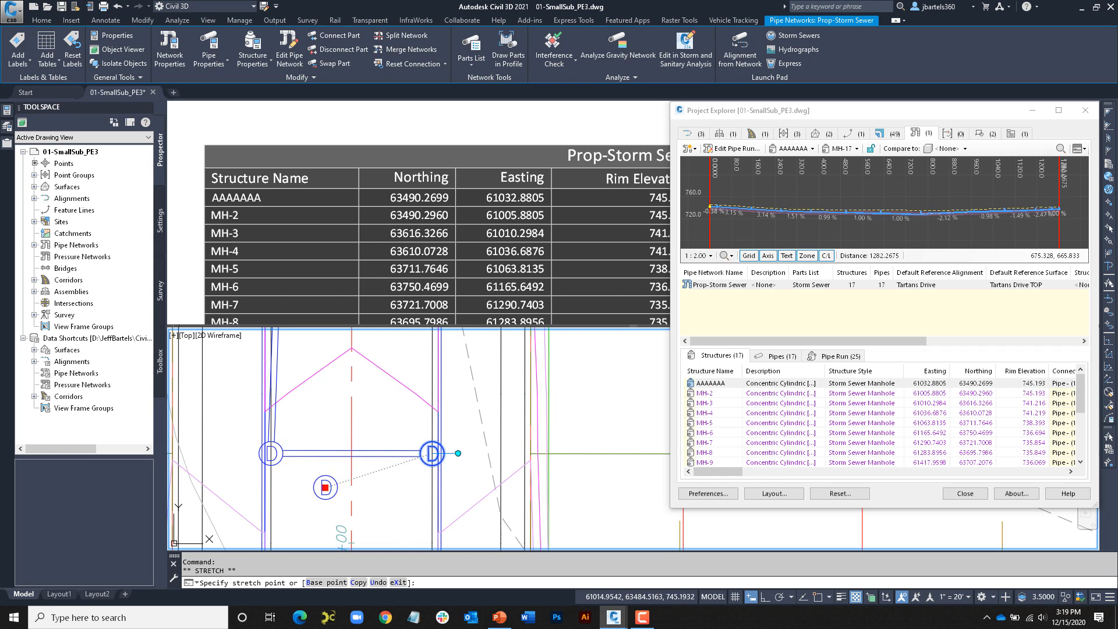
left_click(326, 487)
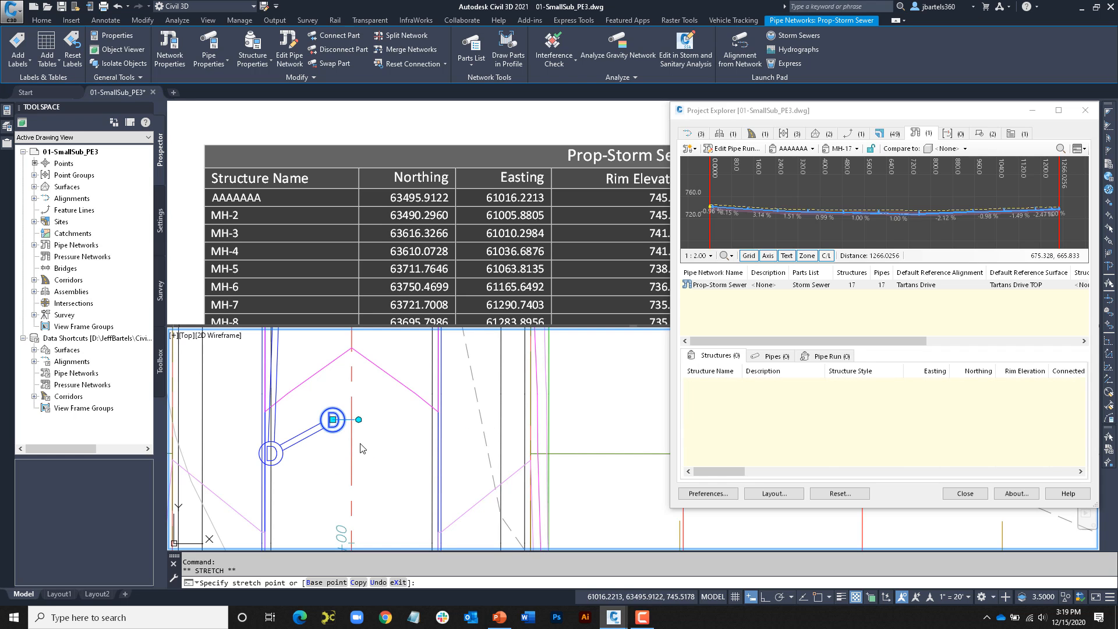
left_click(393, 459)
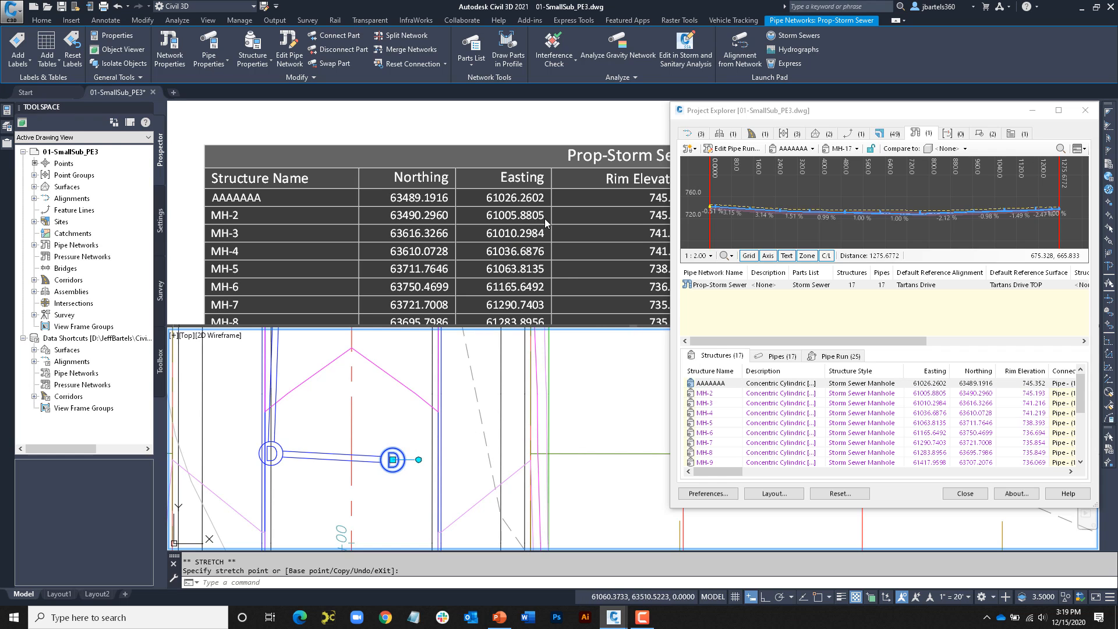
Step: Close Project Explorer and move manhole AAAAAAA to about northing 63486.76, easting 61027.04
left_click(1086, 111)
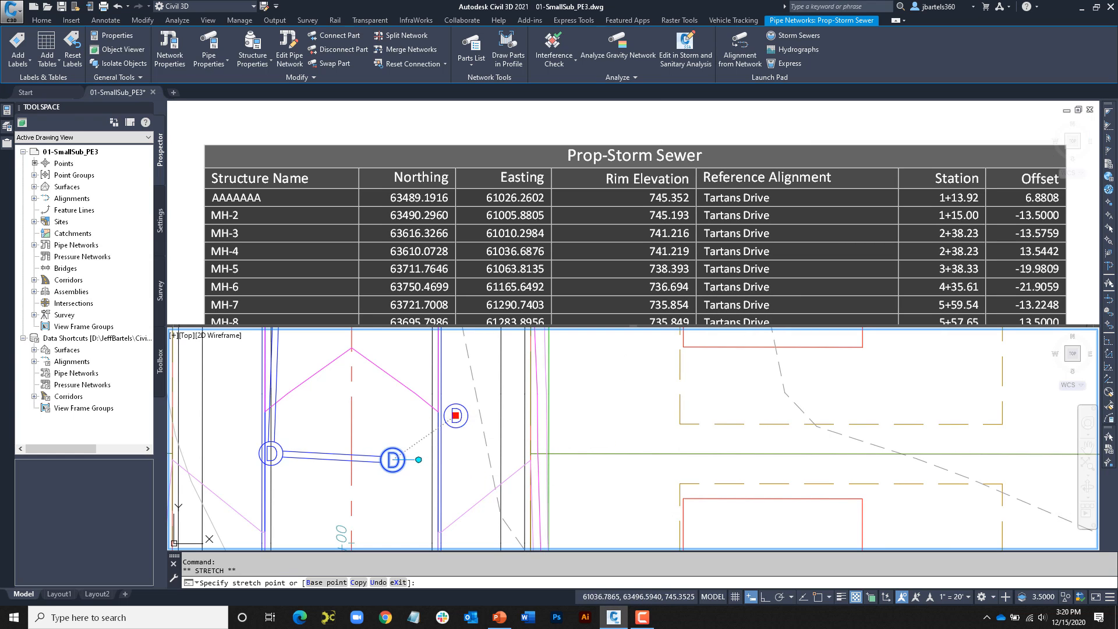
left_click(397, 474)
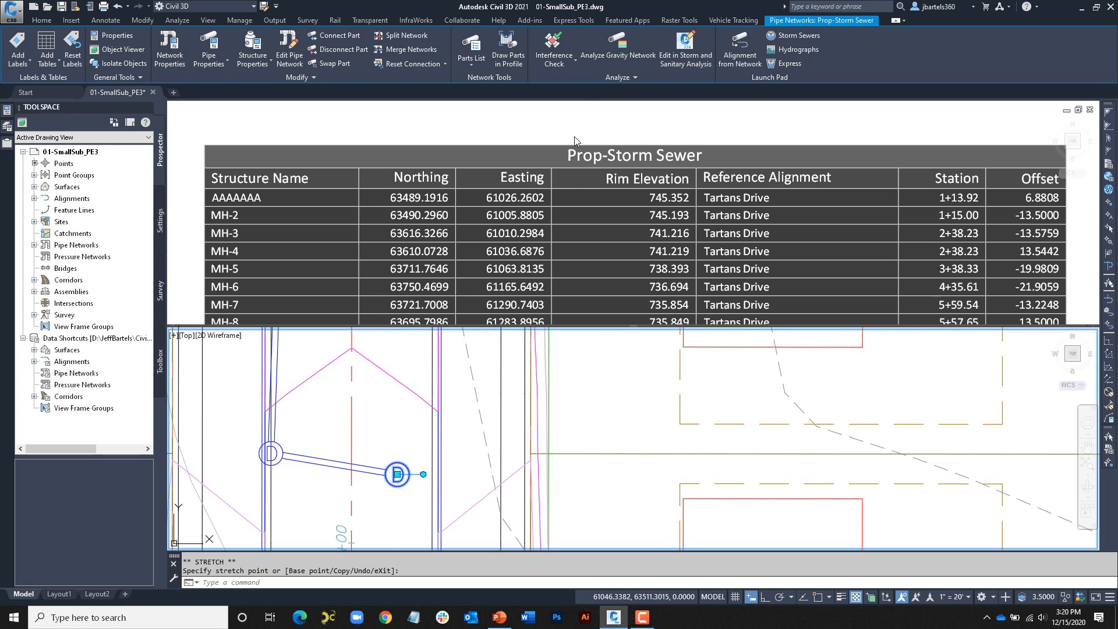
Step: Relaunch Project Explorer and return model space to a single viewport showing the structure table
left_click(528, 20)
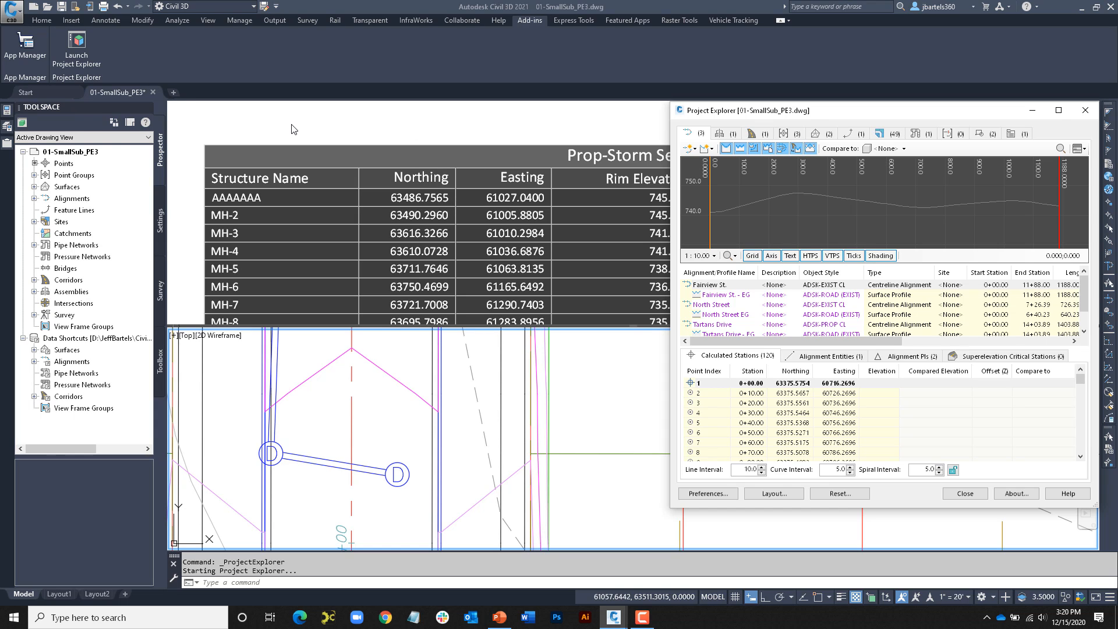
left_click(192, 125)
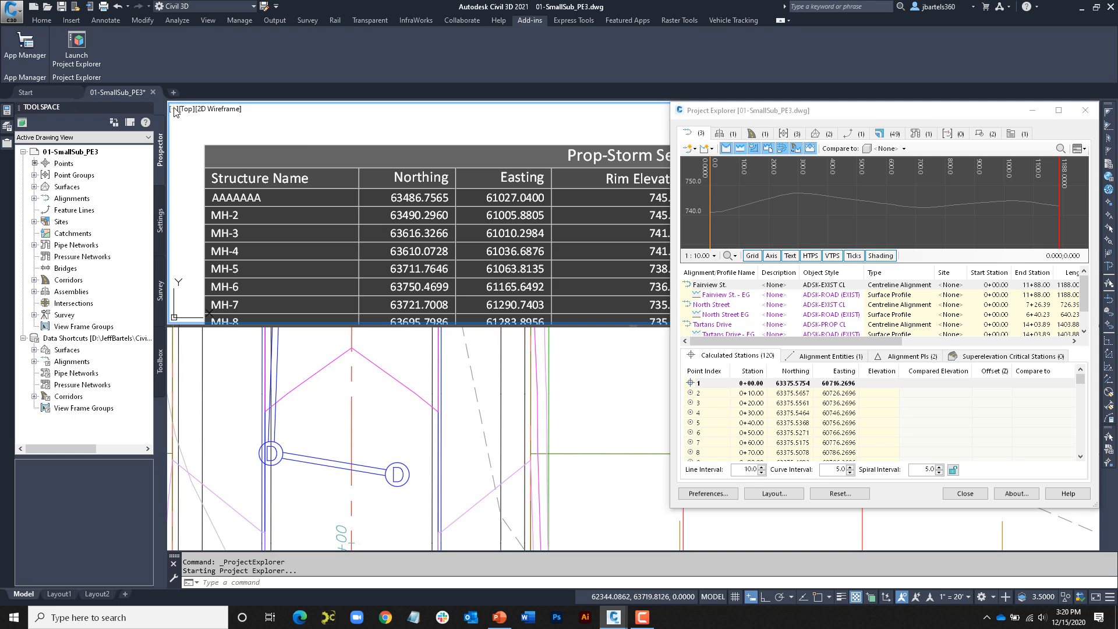
left_click(173, 108)
mouse_move(213, 134)
left_click(350, 150)
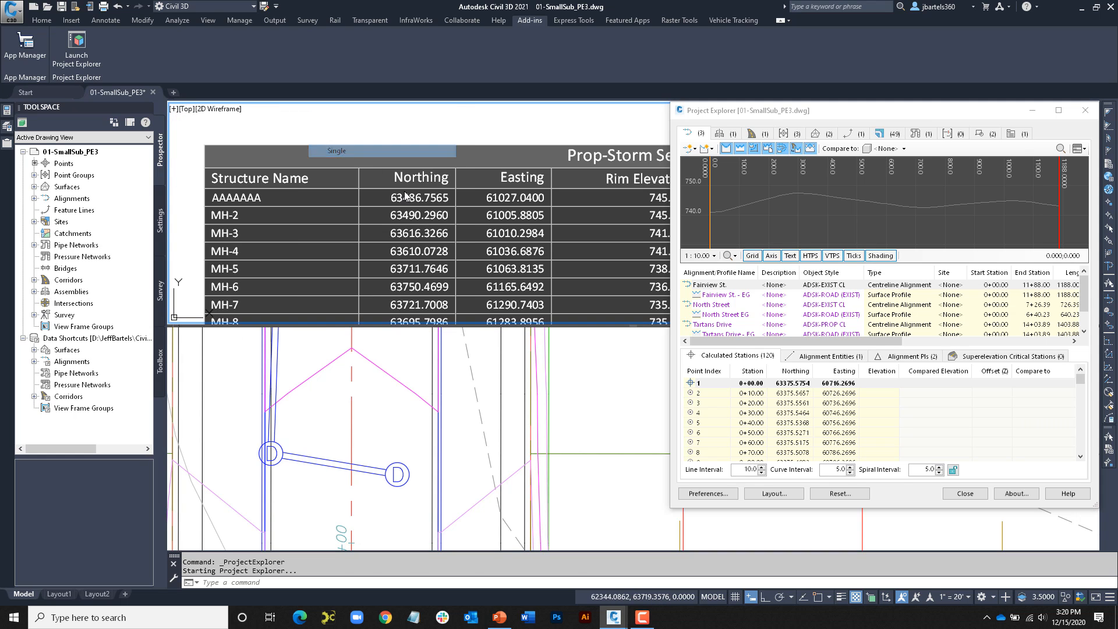
Step: Edit the object set "Structure table in modelspace" to use a specific table style, and open that style's options
scroll(505, 226, "down", 6)
mouse_move(533, 267)
middle_mouse_down()
mouse_move(408, 245)
mouse_move(465, 252)
middle_mouse_up()
scroll(410, 245, "up", 4)
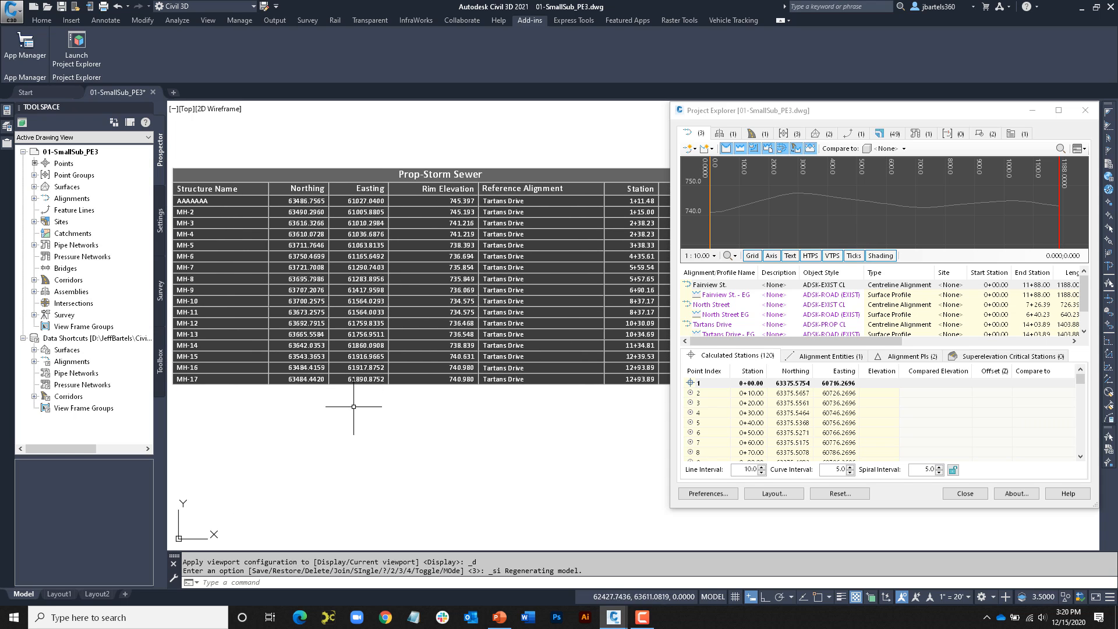
left_click(1012, 137)
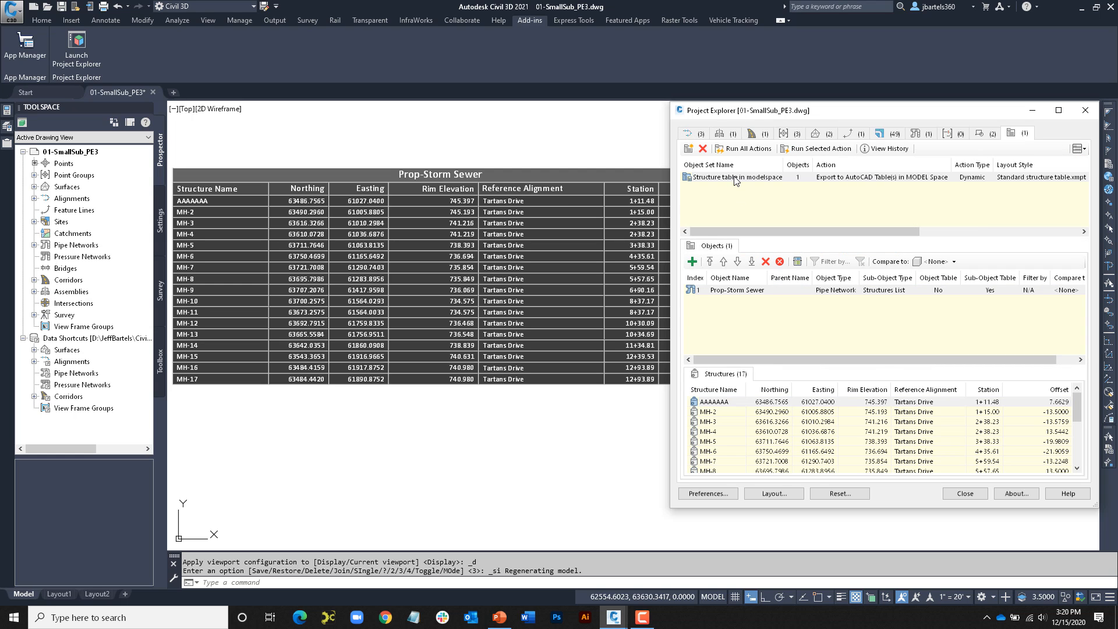
double_click(735, 178)
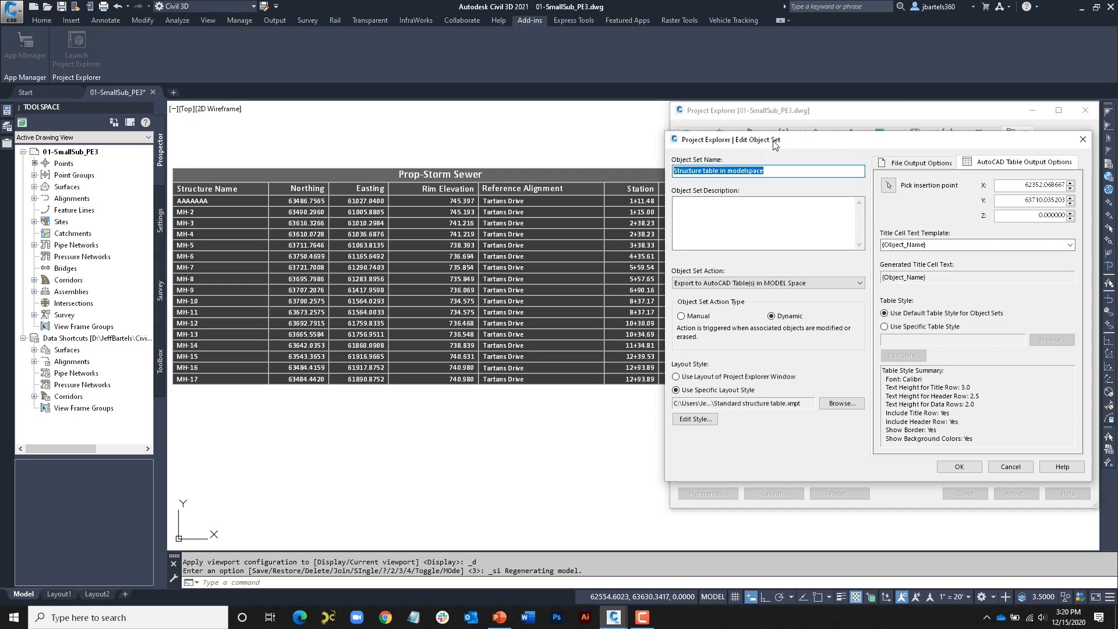
left_click_drag(774, 145, 501, 164)
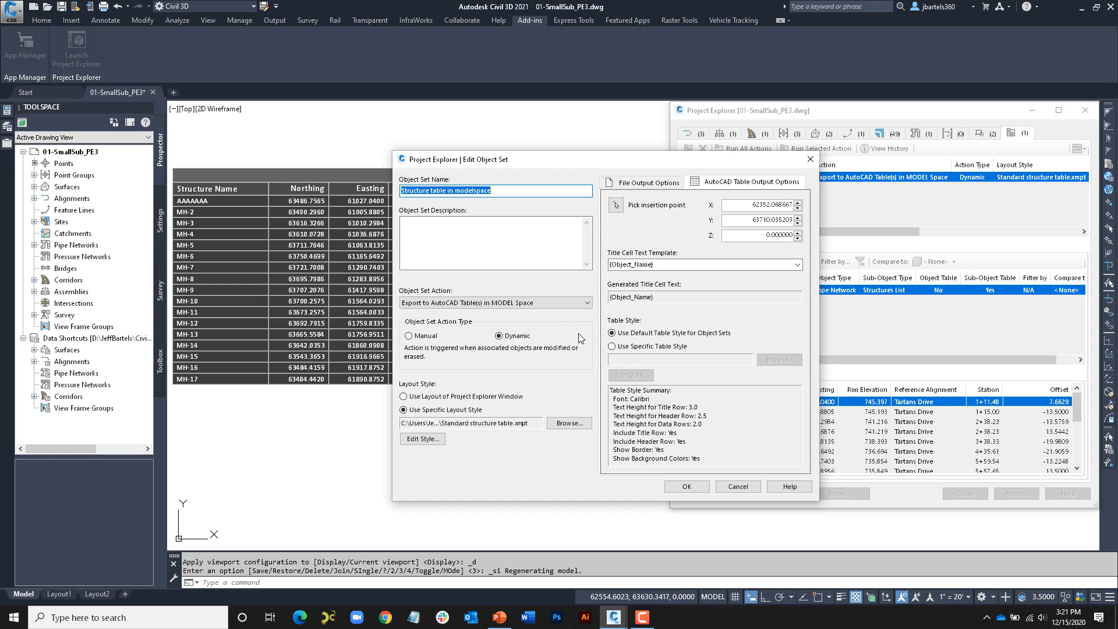
left_click(612, 347)
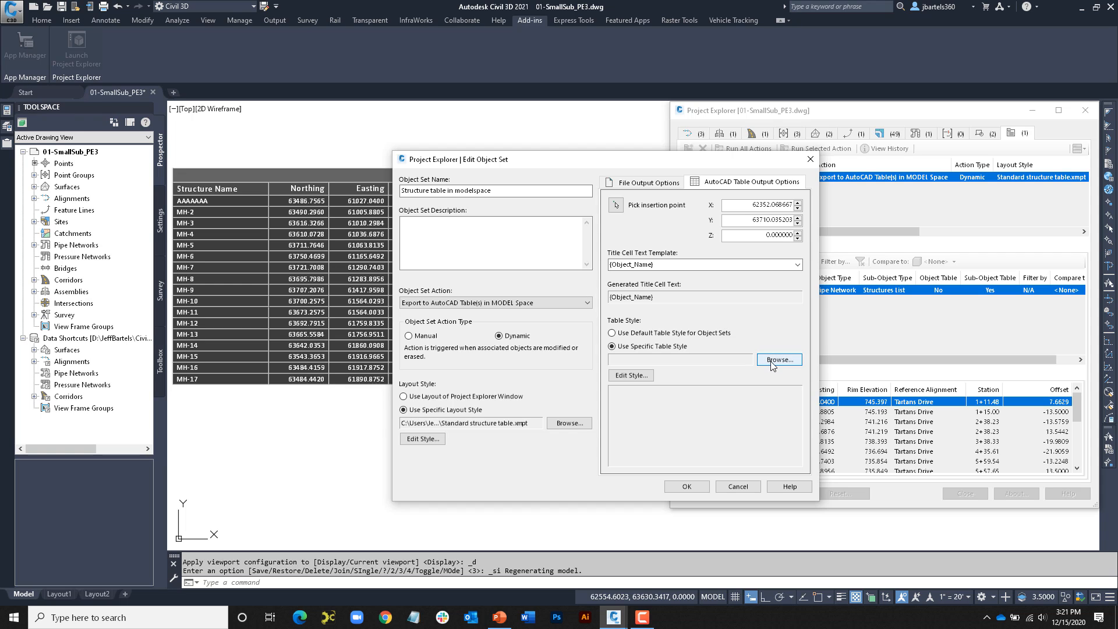
left_click(631, 375)
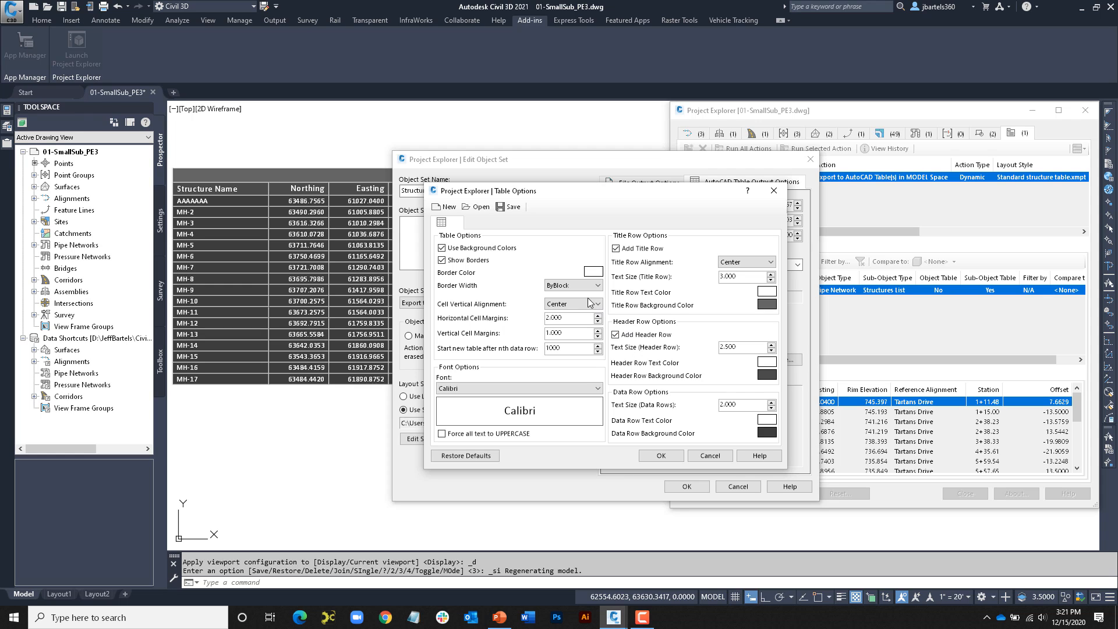
Step: Turn off background colors in the table style and set the border color to dark purple
left_click(443, 248)
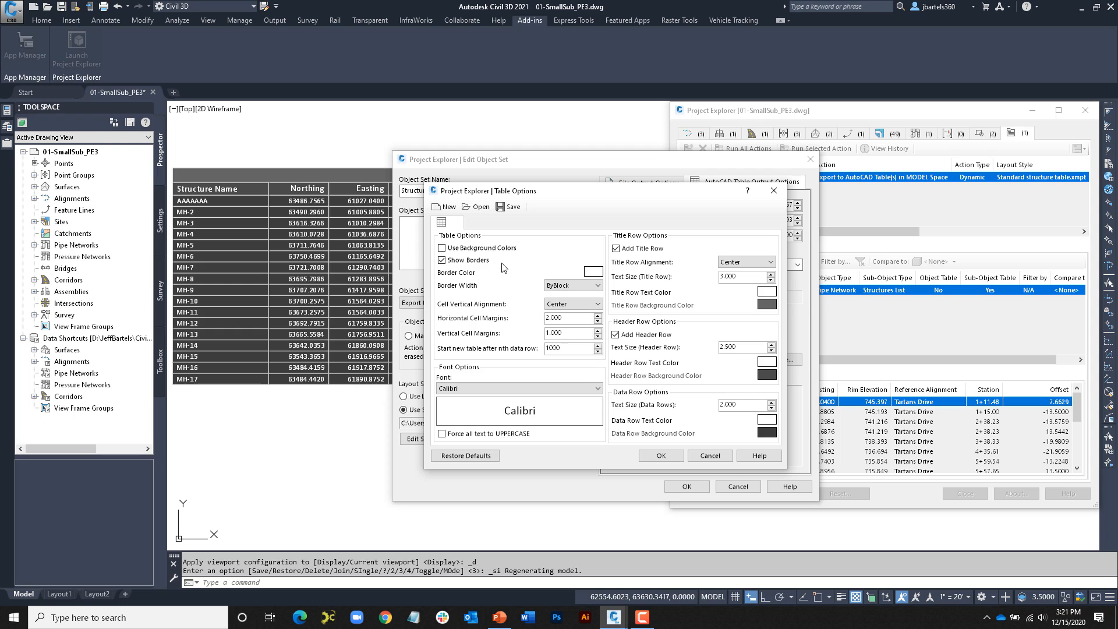
left_click(594, 272)
left_click(596, 238)
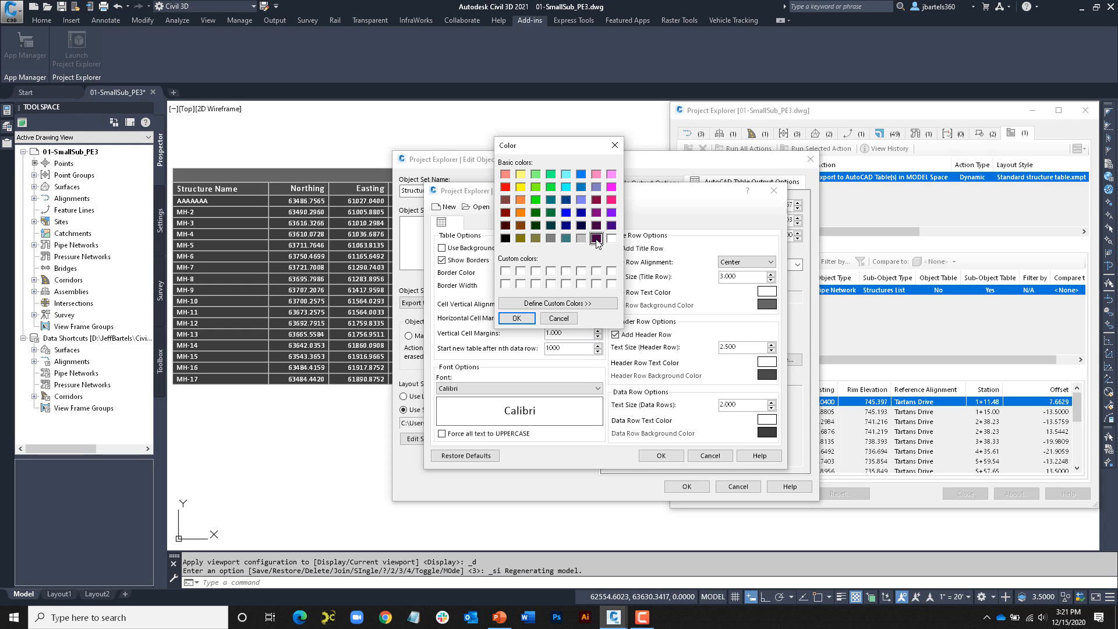
left_click(516, 318)
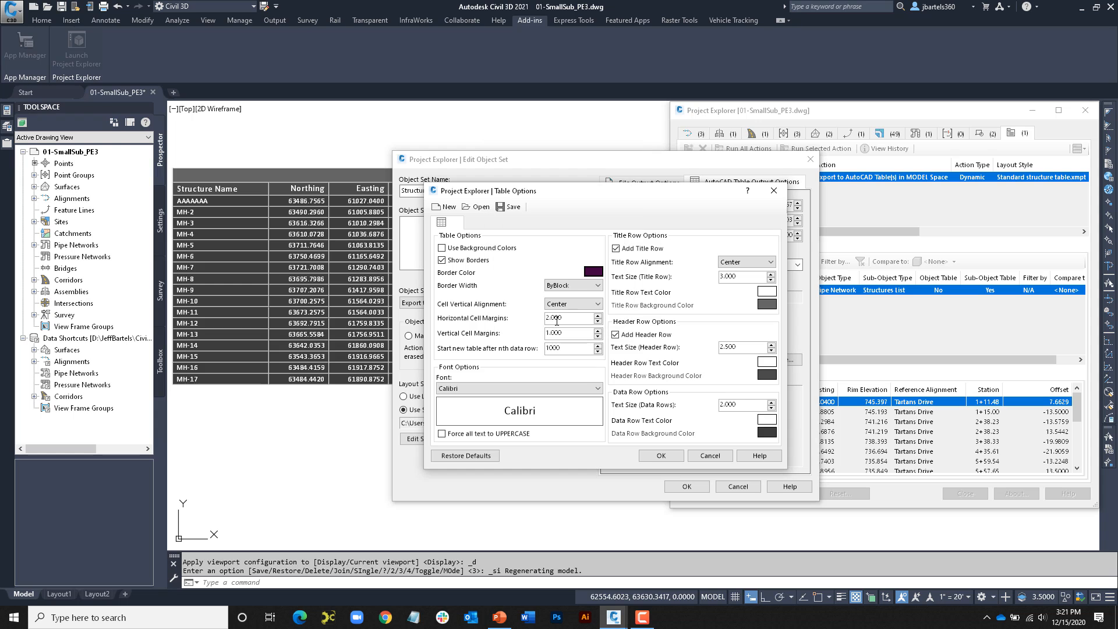
Step: Set the title row, header row and data row text colors to dark purple
left_click(767, 291)
left_click(592, 242)
left_click(517, 322)
left_click(767, 362)
left_click(596, 238)
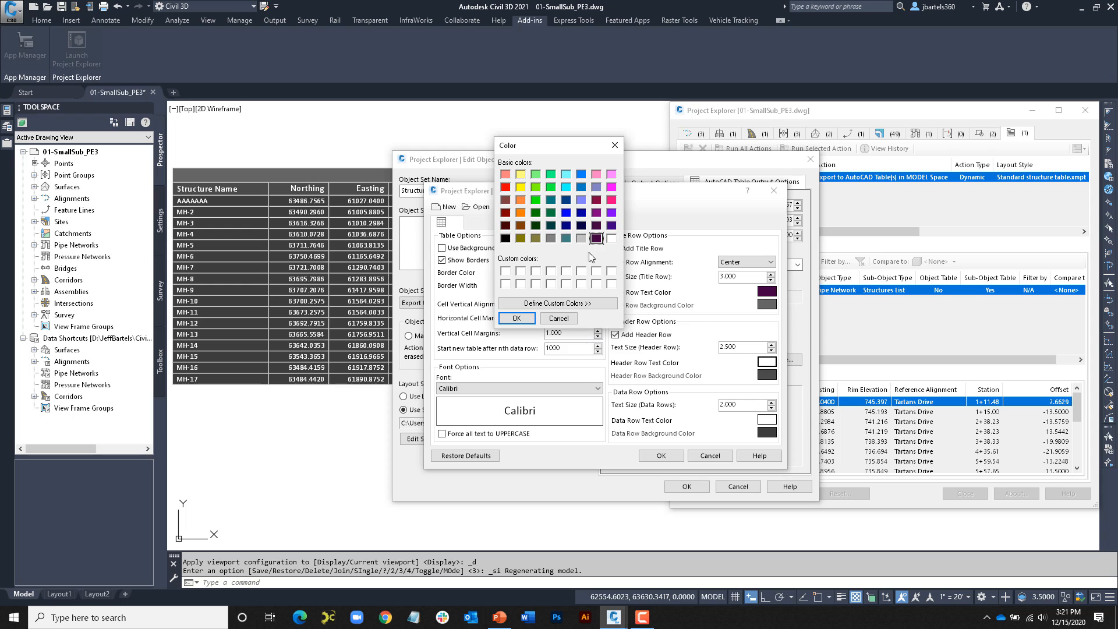
left_click(516, 318)
left_click(765, 420)
left_click(516, 319)
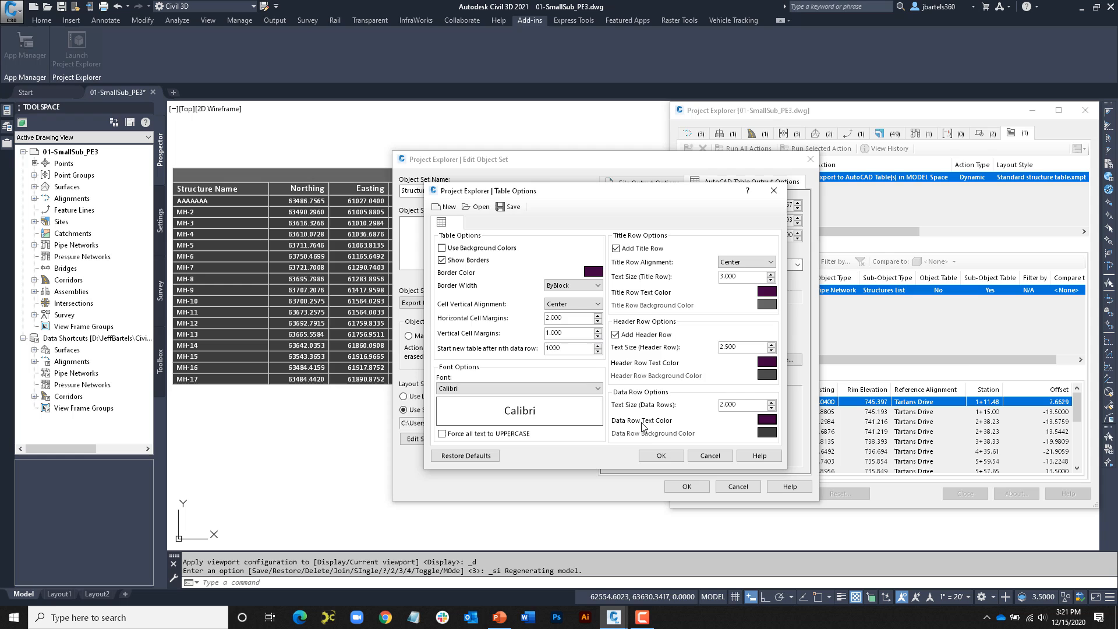
Step: Save the table style over the existing "Table style standard.xmpa" and apply the object set changes to the structure table
left_click(662, 456)
left_click(545, 423)
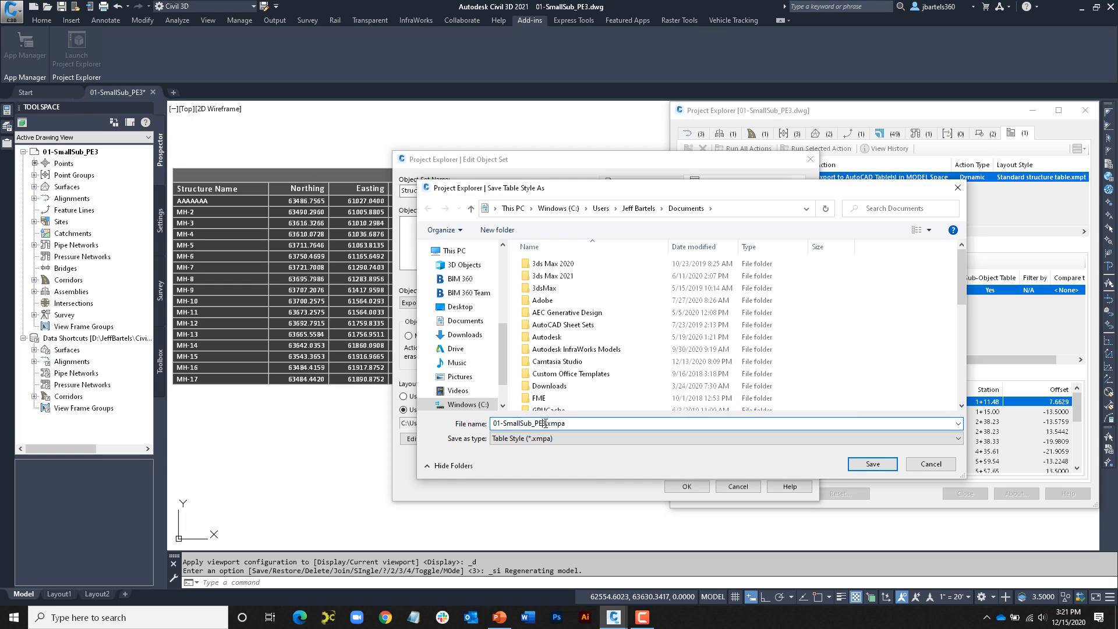
left_click_drag(536, 423, 487, 423)
left_click_drag(963, 277, 959, 379)
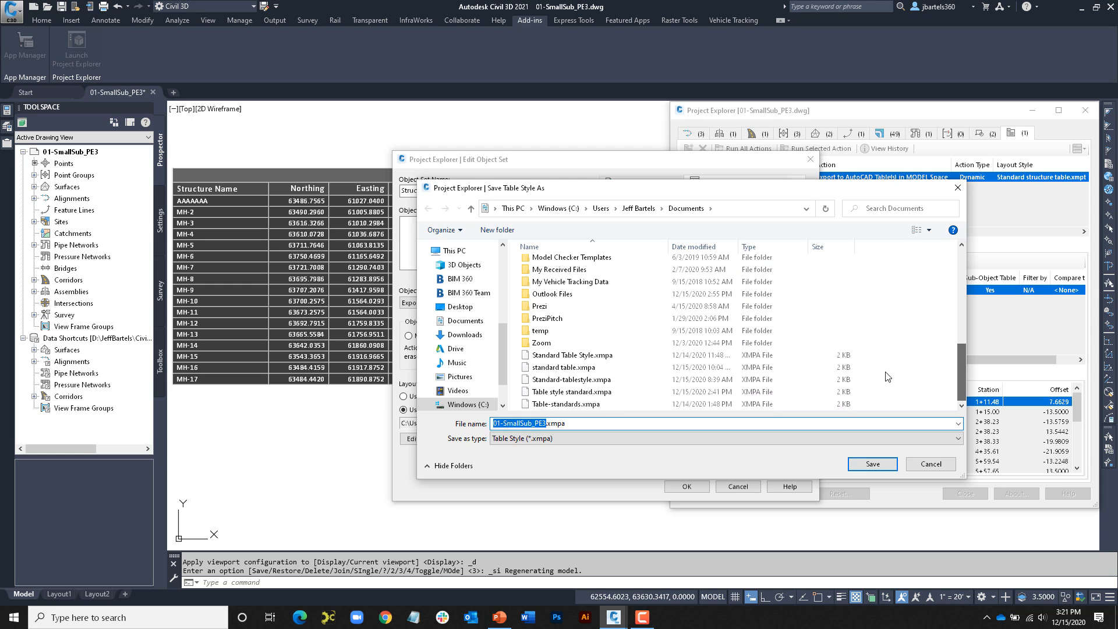
left_click(568, 394)
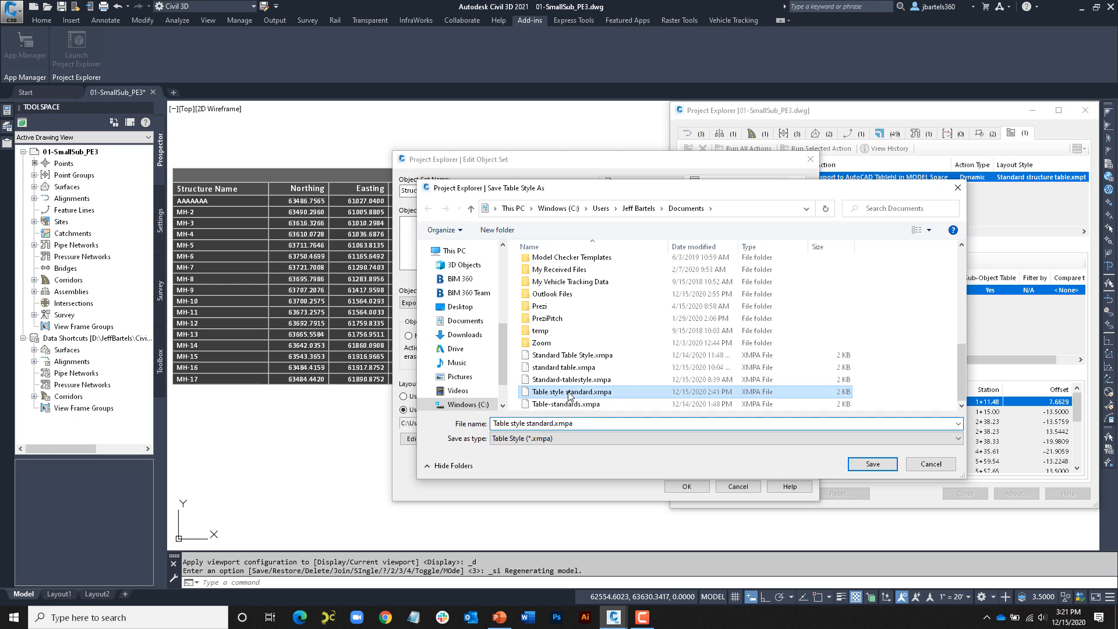
left_click(872, 464)
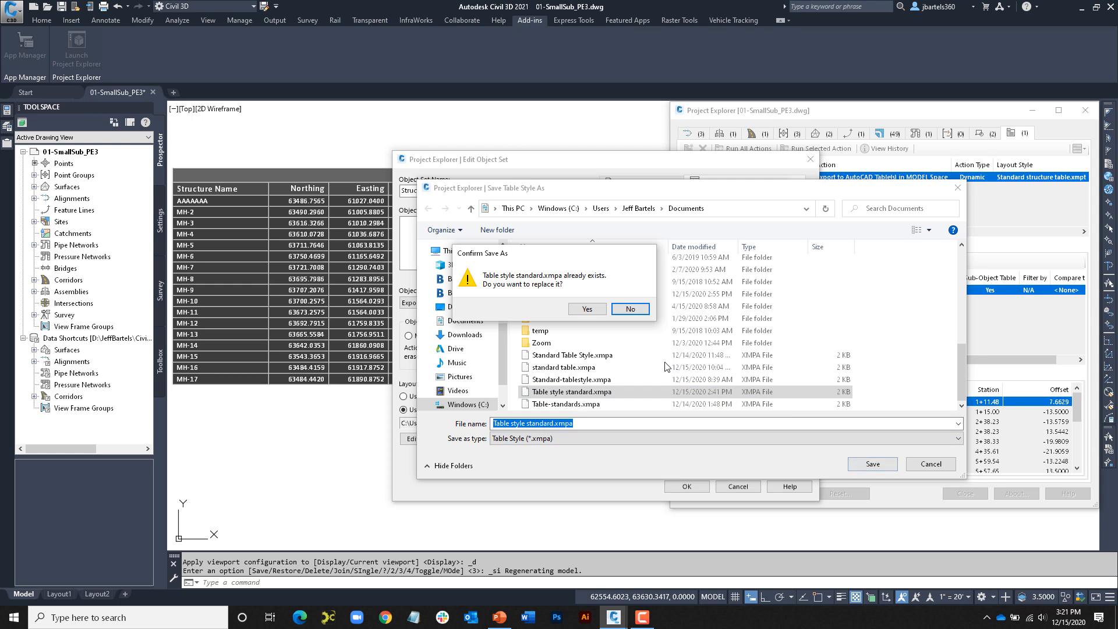
left_click(593, 314)
left_click(685, 486)
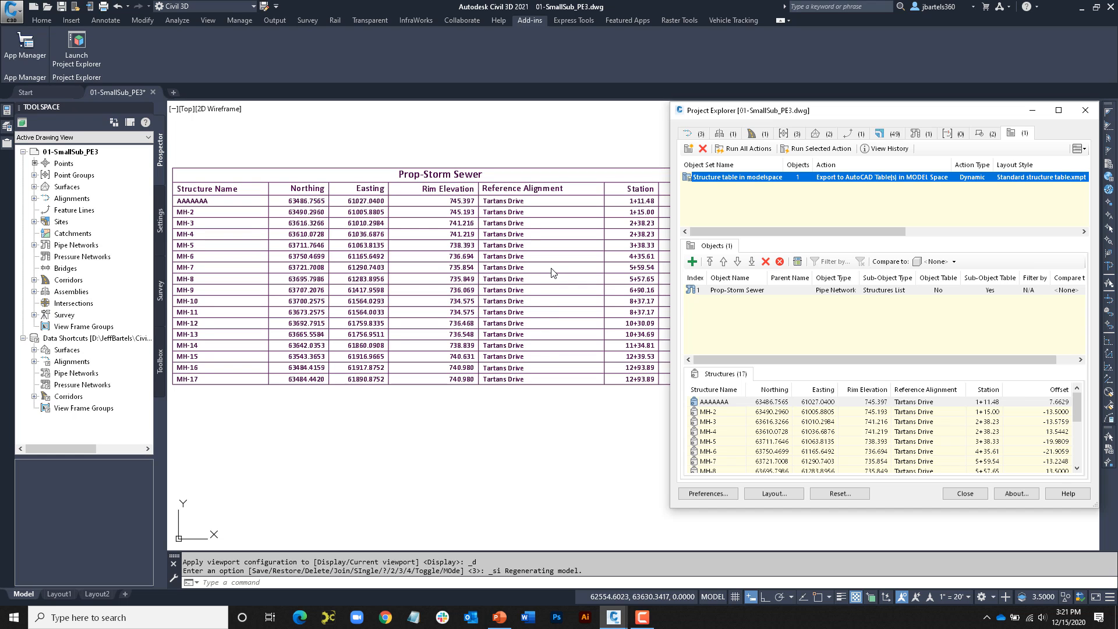
Step: Force all text to uppercase in the structure table's style, save the style and apply the object set edit
mouse_move(552, 272)
middle_mouse_down()
mouse_move(532, 260)
mouse_move(489, 272)
mouse_move(567, 279)
middle_mouse_up()
scroll(449, 175, "up", 2)
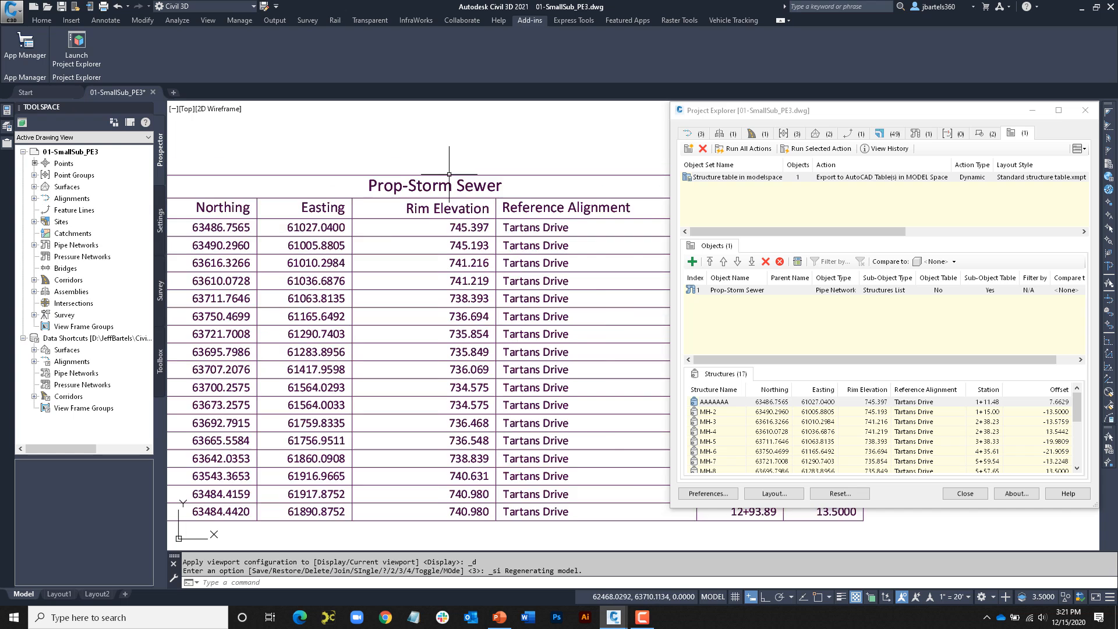
scroll(449, 174, "up", 2)
middle_click_drag(449, 197, 599, 208)
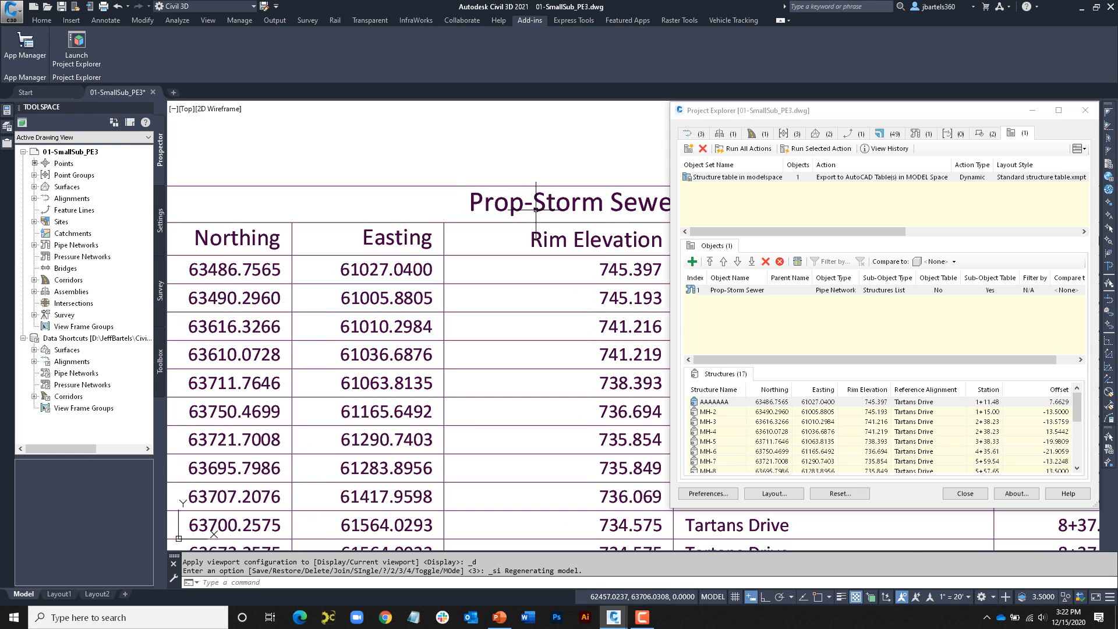
scroll(481, 244, "down", 2)
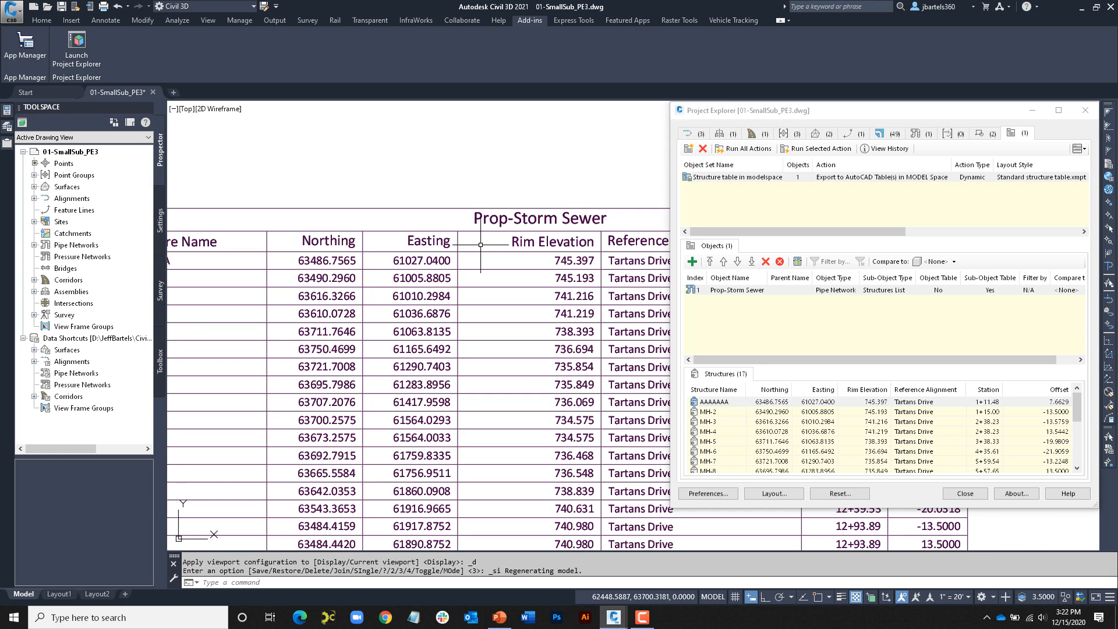
left_click(731, 178)
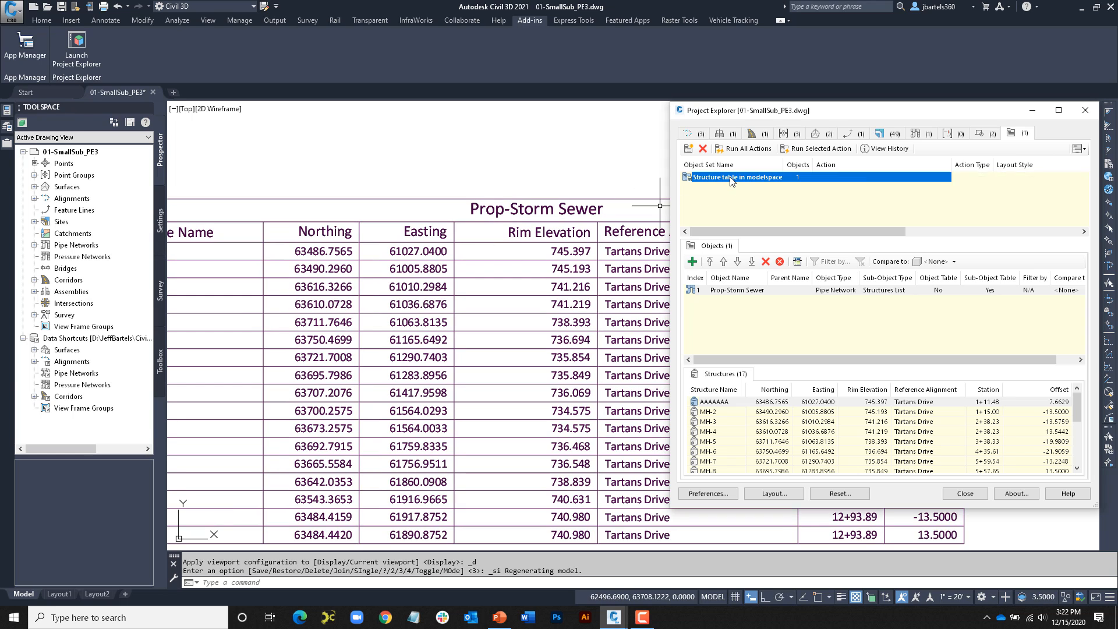
double_click(731, 178)
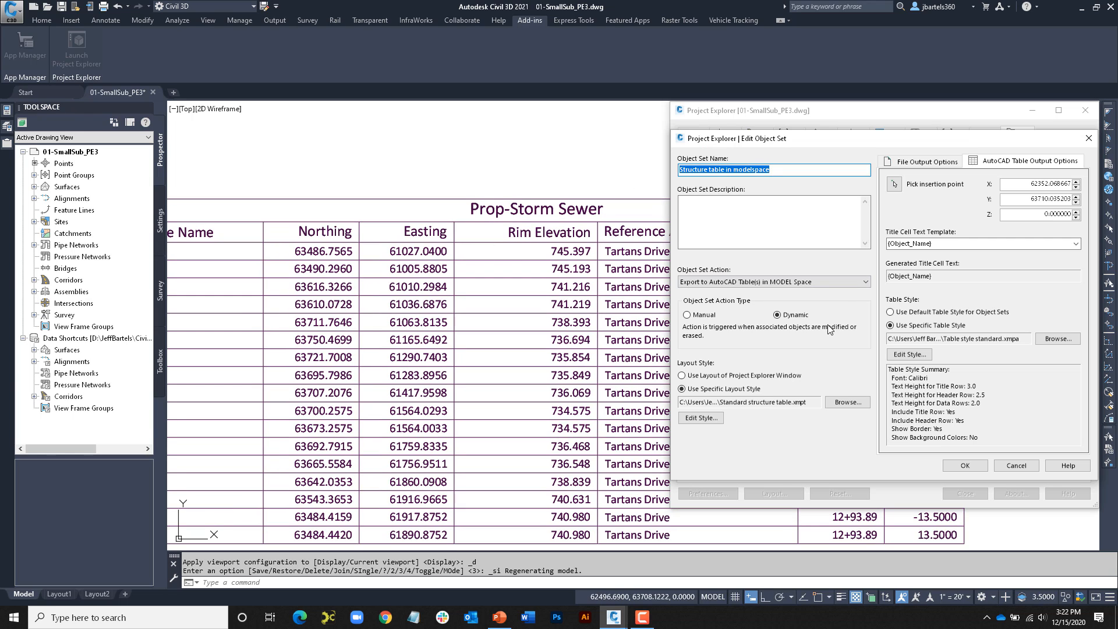
left_click(910, 356)
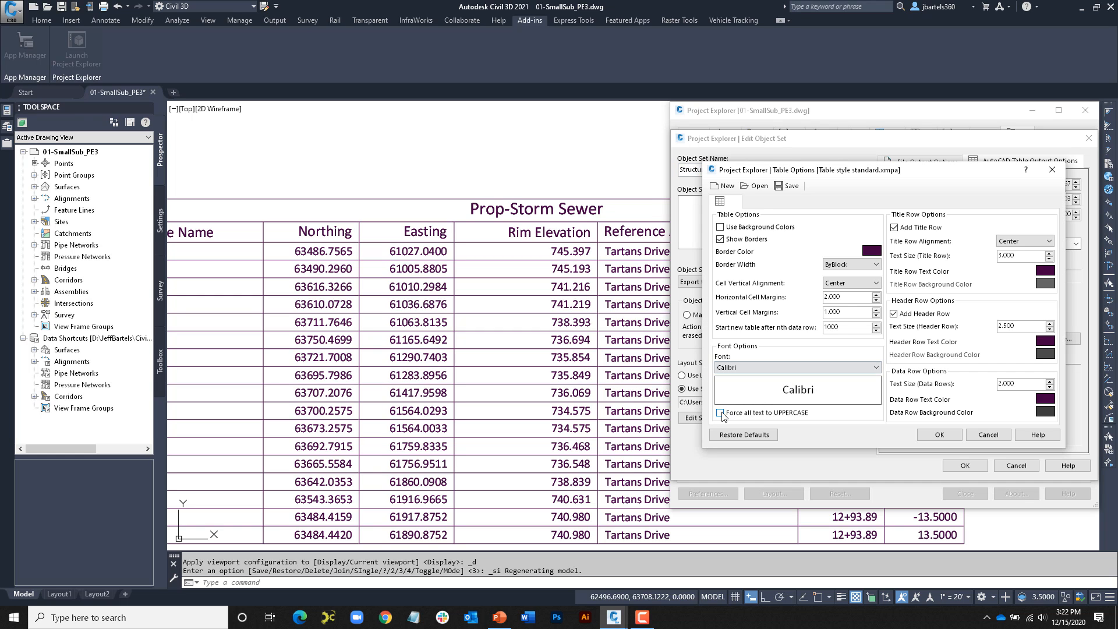
left_click(721, 413)
left_click(934, 437)
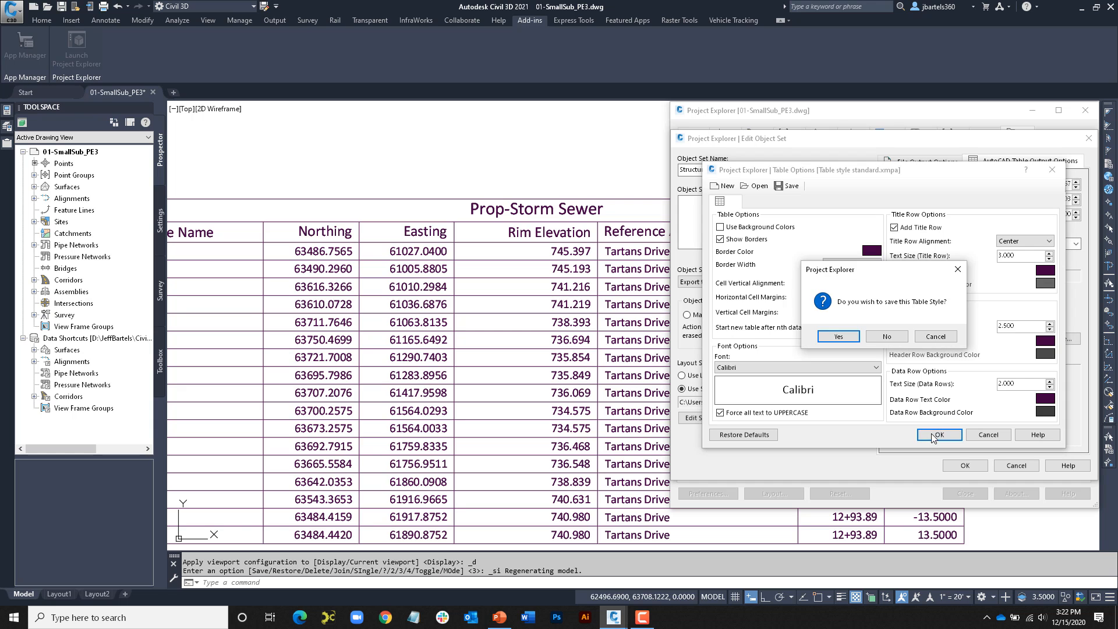
left_click(839, 336)
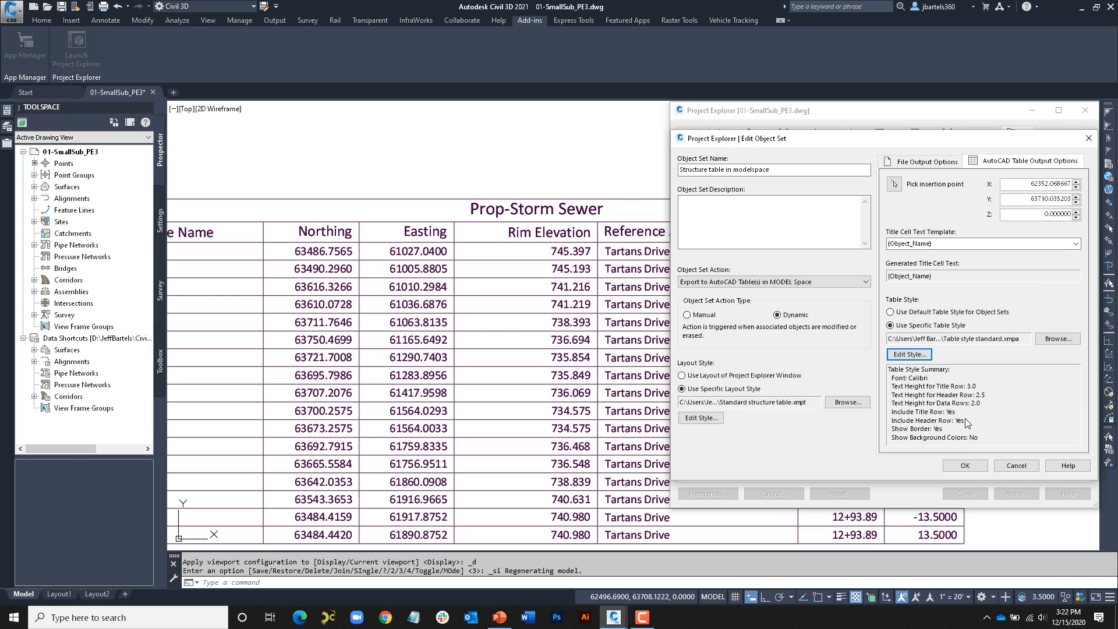
left_click(966, 466)
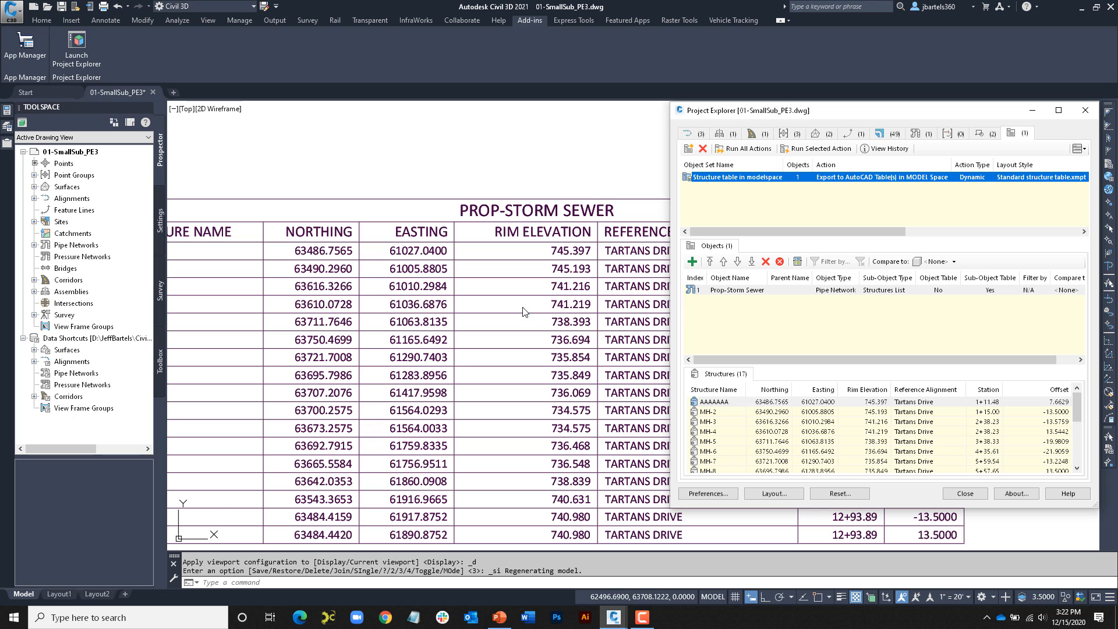
Step: Duplicate the object set "Structure table in modelspace" by copying and pasting it within the object set list
scroll(486, 305, "down", 4)
mouse_move(527, 324)
middle_mouse_down()
mouse_move(441, 299)
mouse_move(517, 315)
middle_mouse_up()
scroll(441, 299, "up", 2)
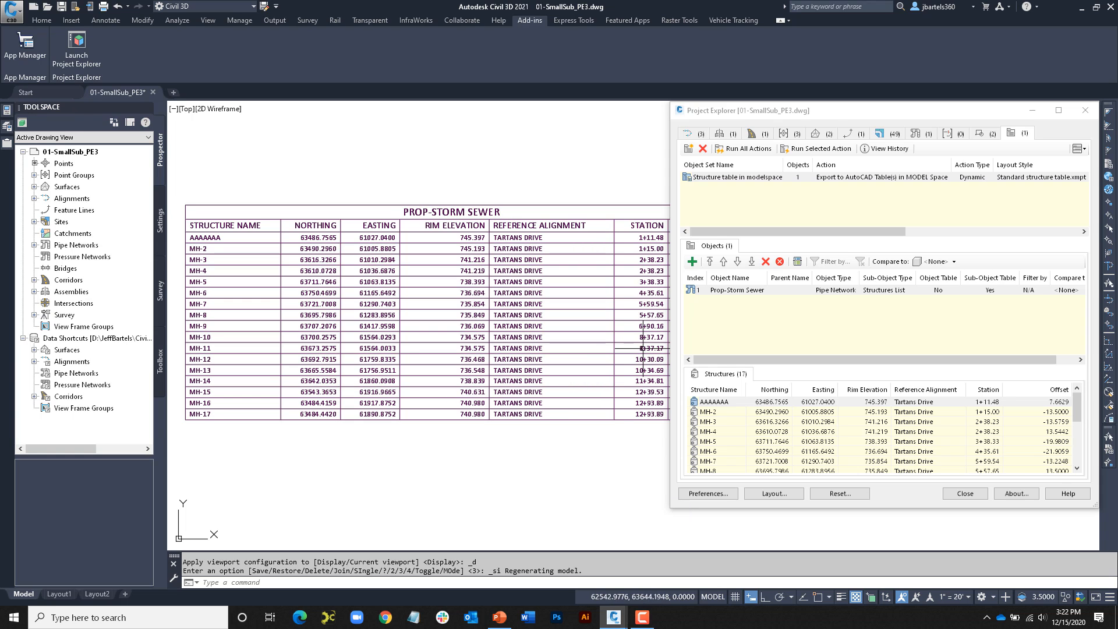
left_click(664, 319)
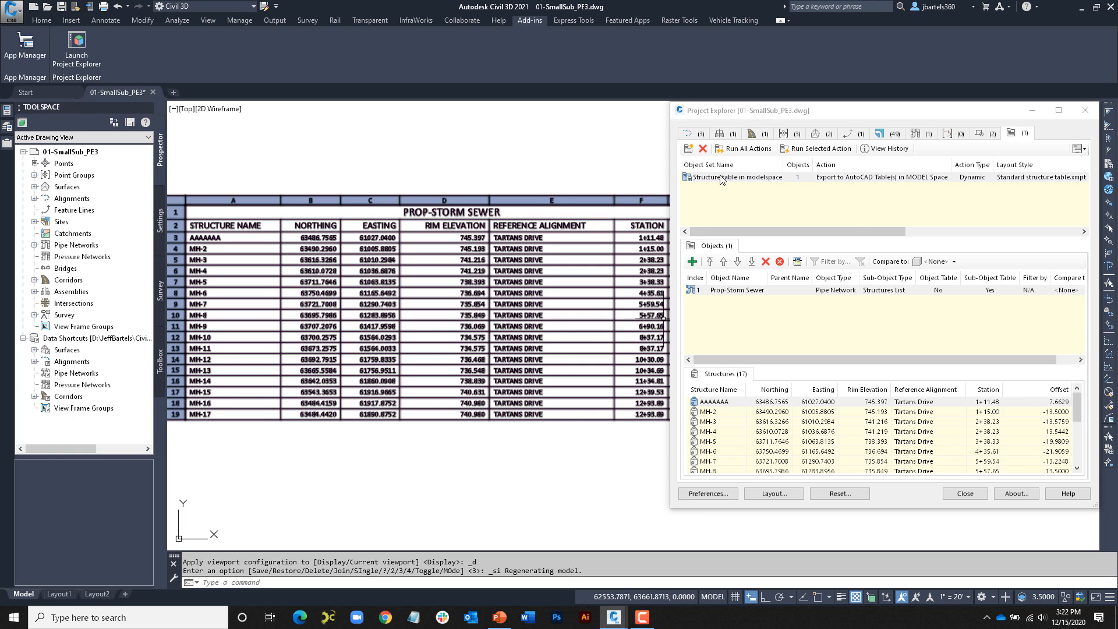
right_click(722, 178)
left_click(736, 204)
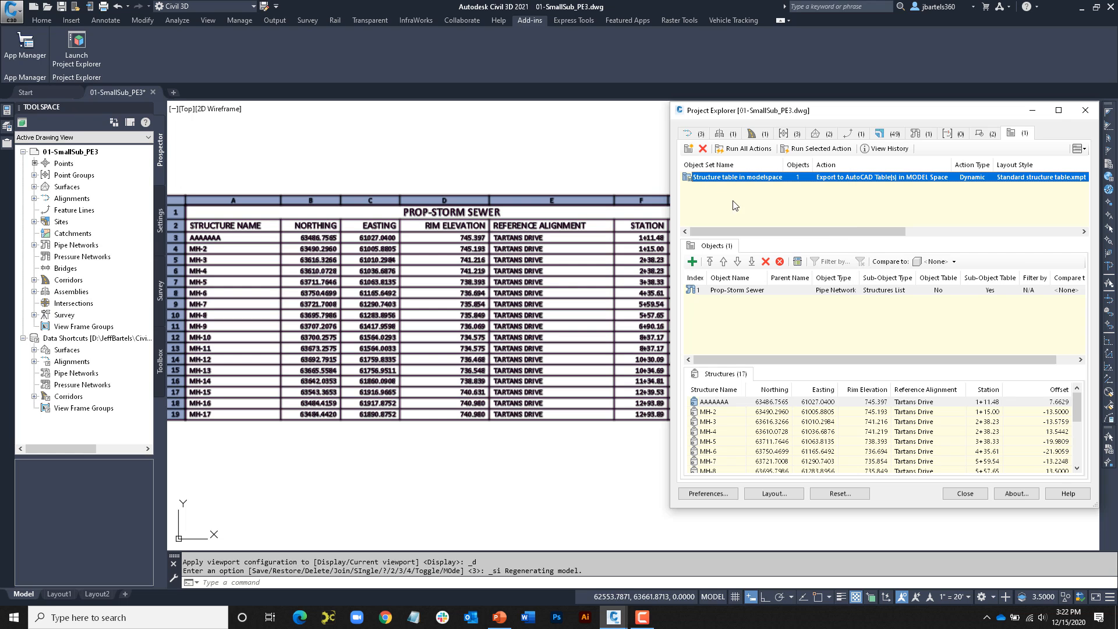
right_click(725, 181)
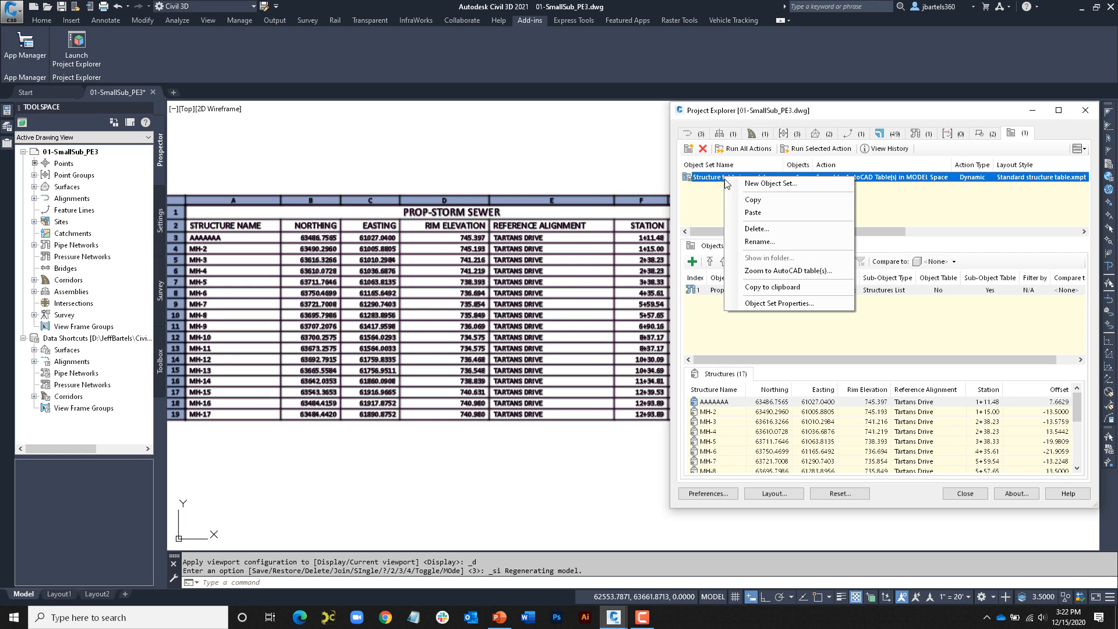
left_click(731, 214)
left_click(739, 210)
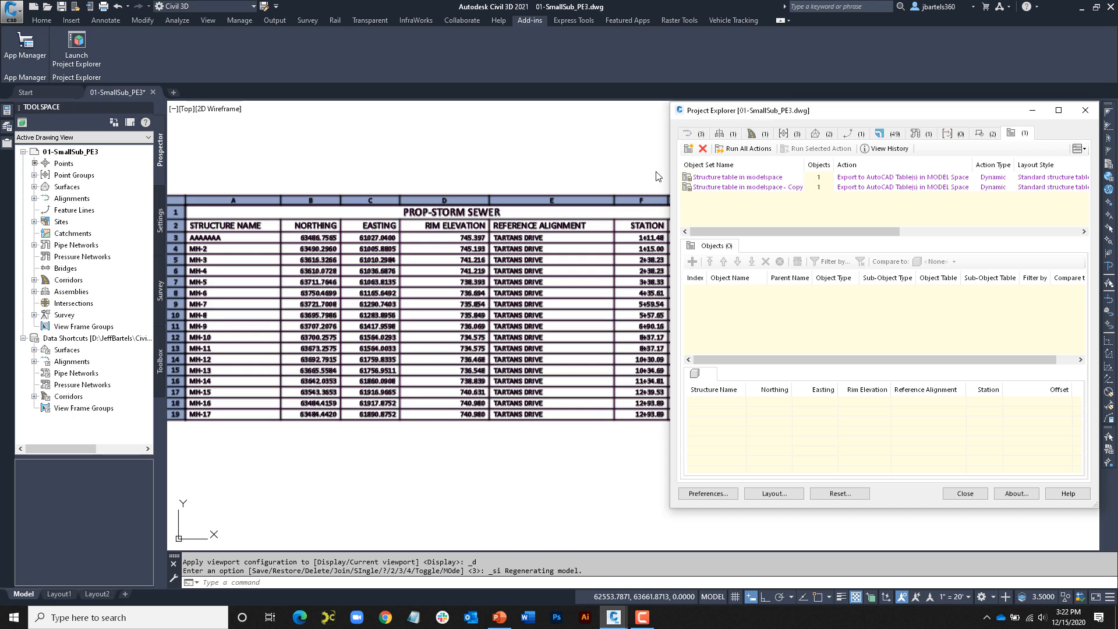
Step: Rename the copied object set "Structure table as HTML" and set its action to Report to HTML File (*.htm)
double_click(751, 187)
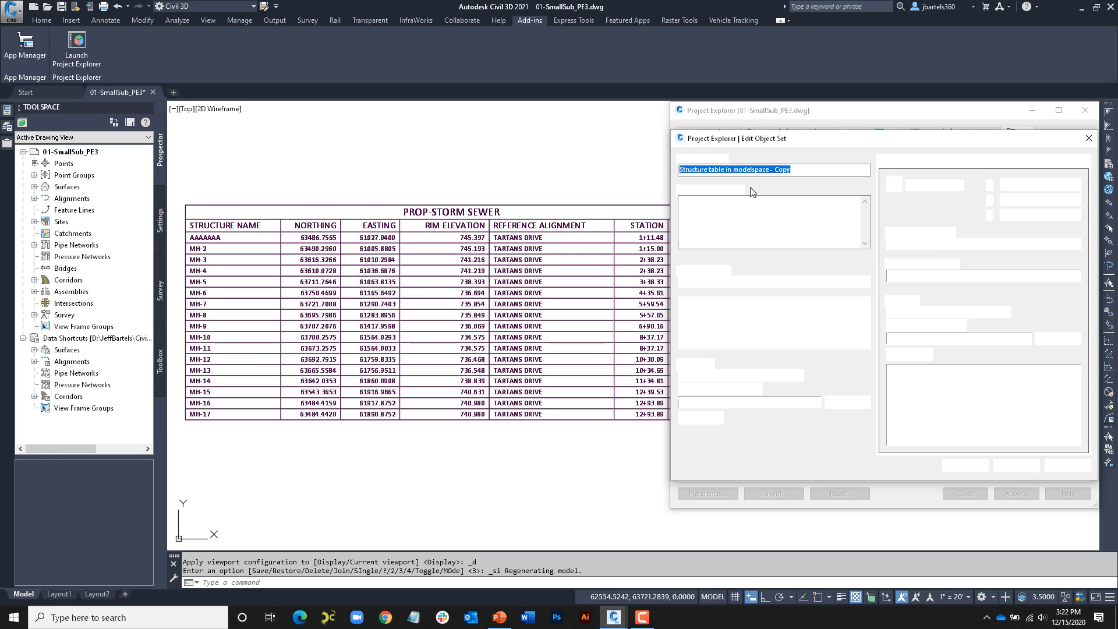
left_click_drag(799, 169, 726, 169)
key("Delete")
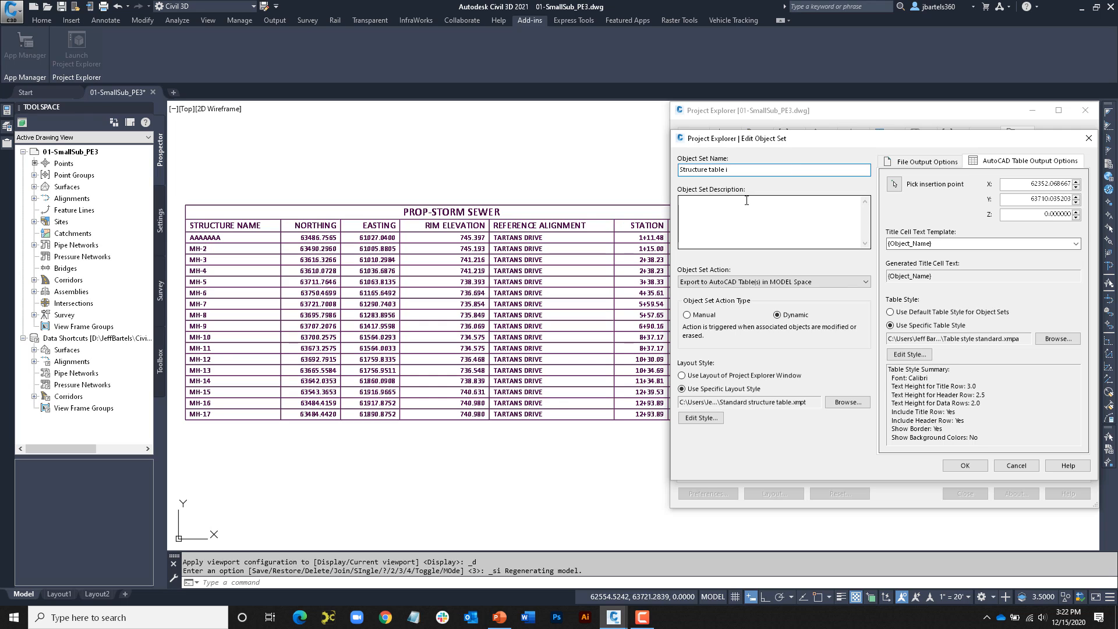
key("BackSpace")
type("s HTML")
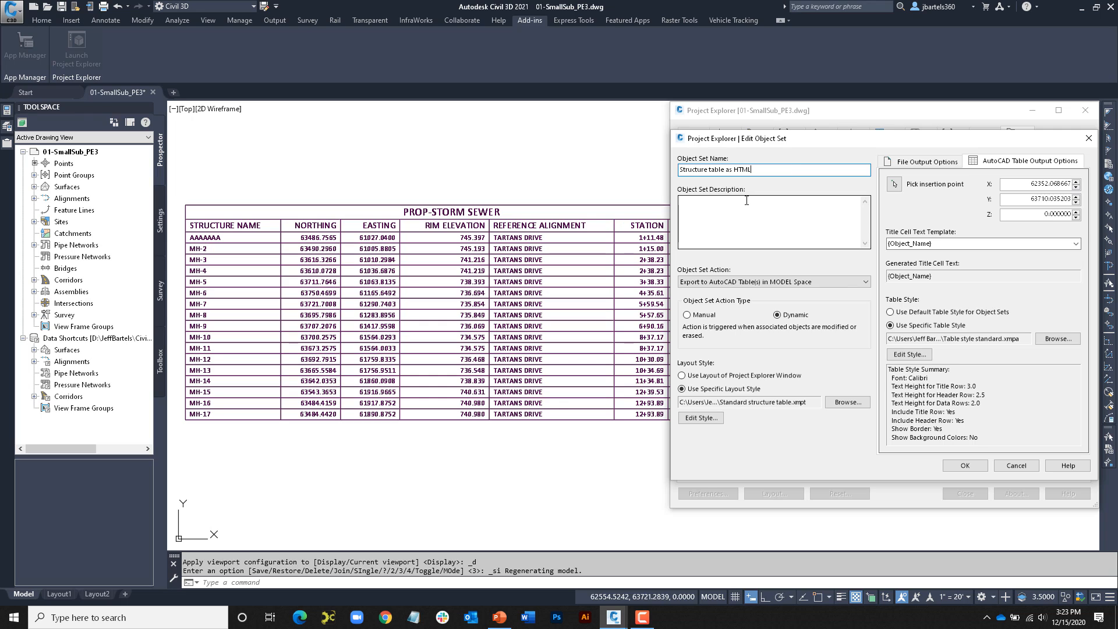
left_click(755, 282)
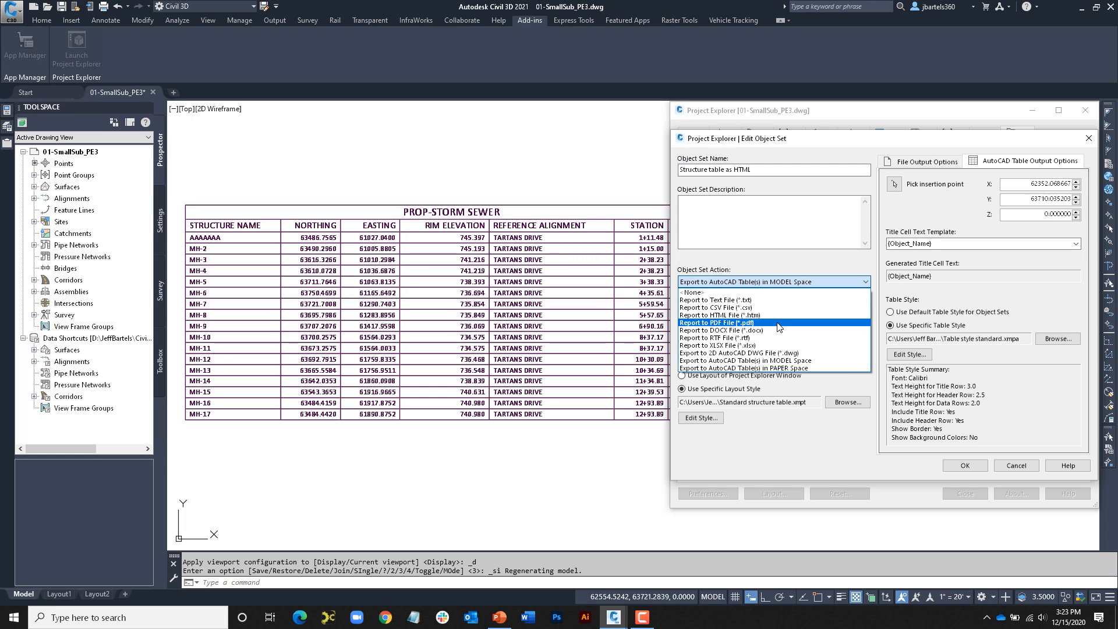
left_click(764, 315)
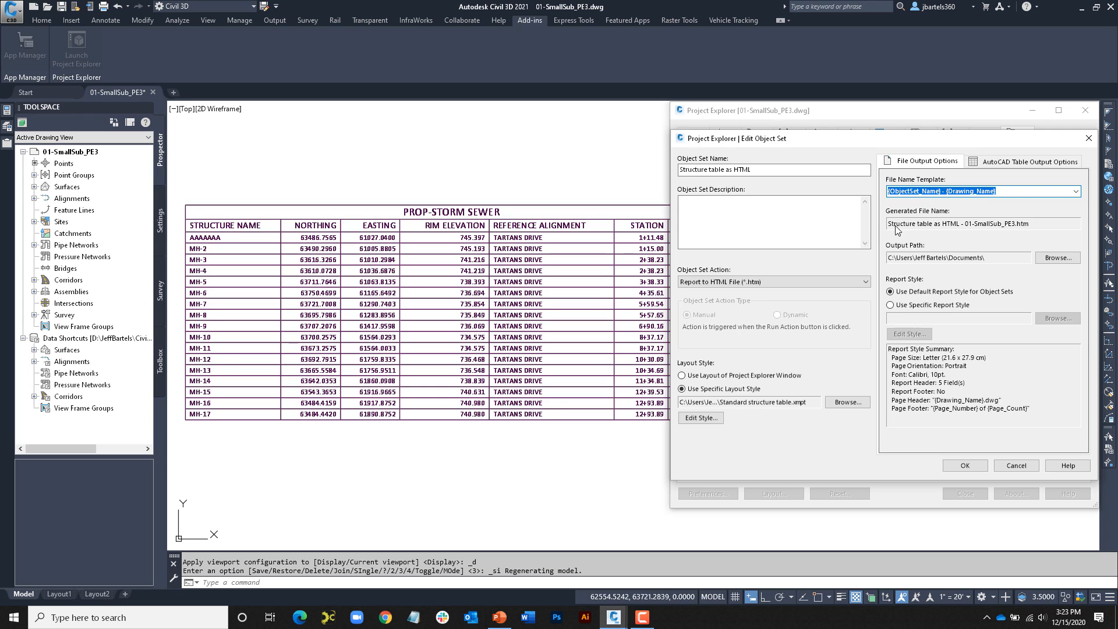
Step: Switch the HTML object set to a specific report style and set its page to Landscape orientation with inches as layout units
left_click(1076, 191)
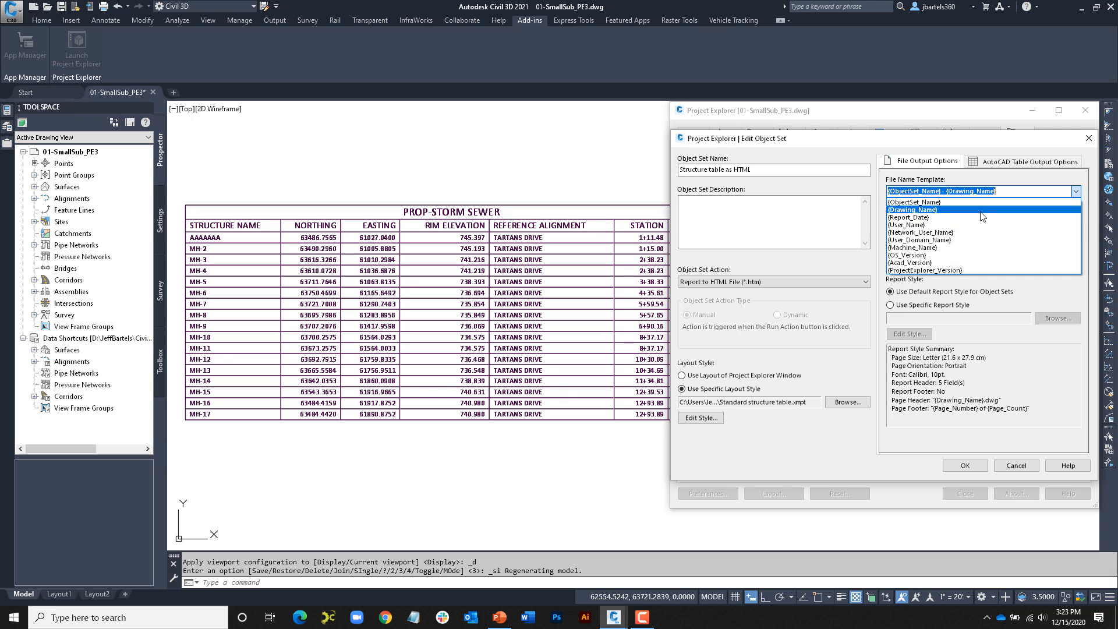
left_click(881, 202)
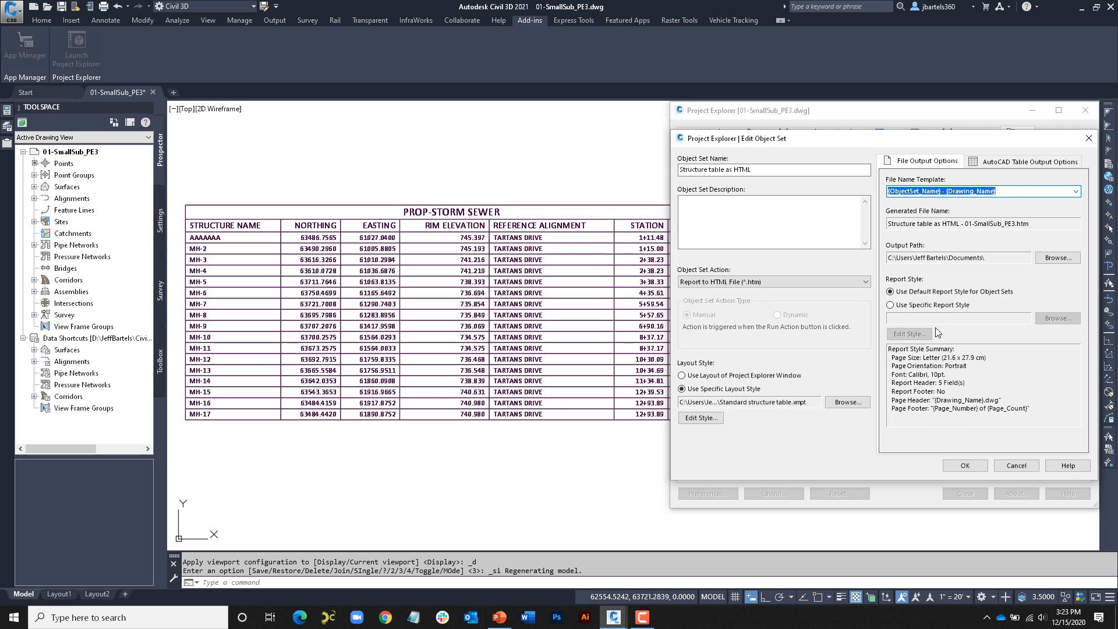
left_click(903, 305)
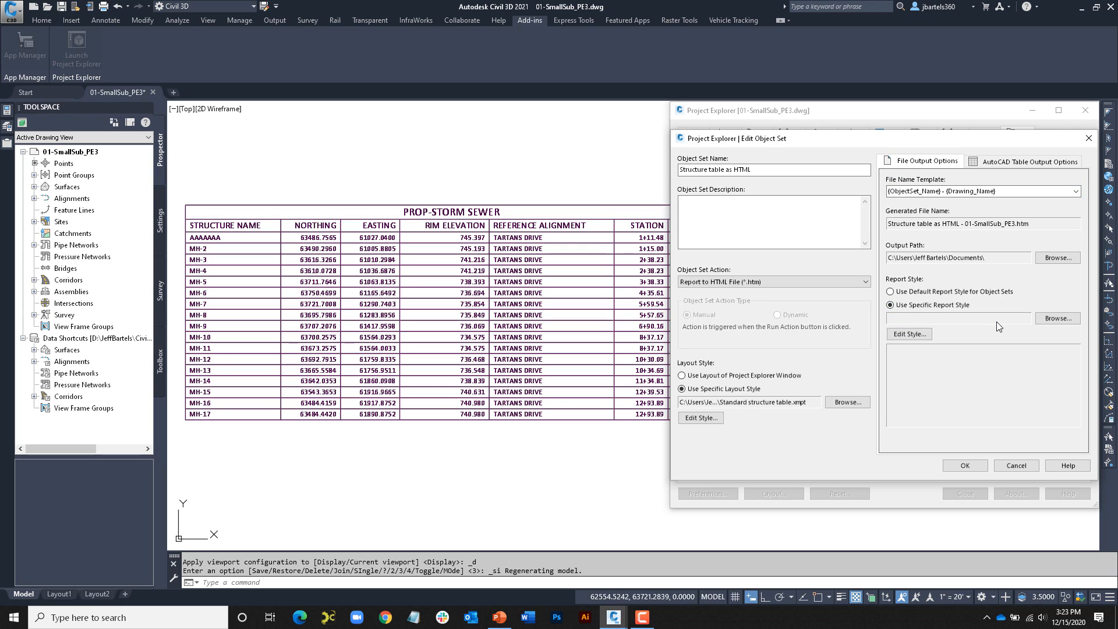
left_click(912, 334)
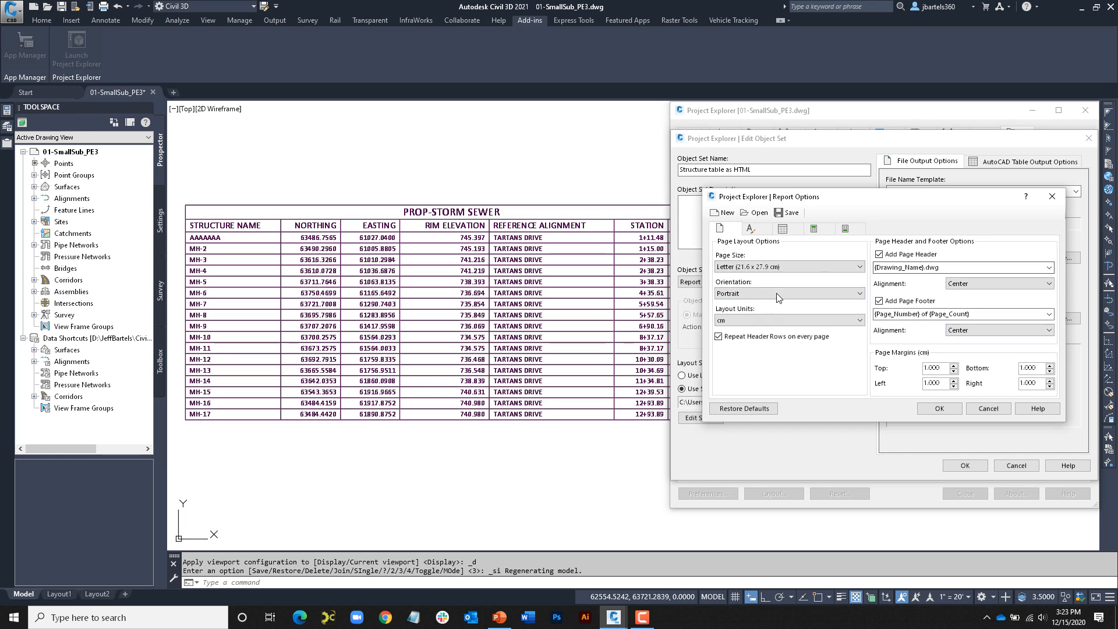
left_click(747, 291)
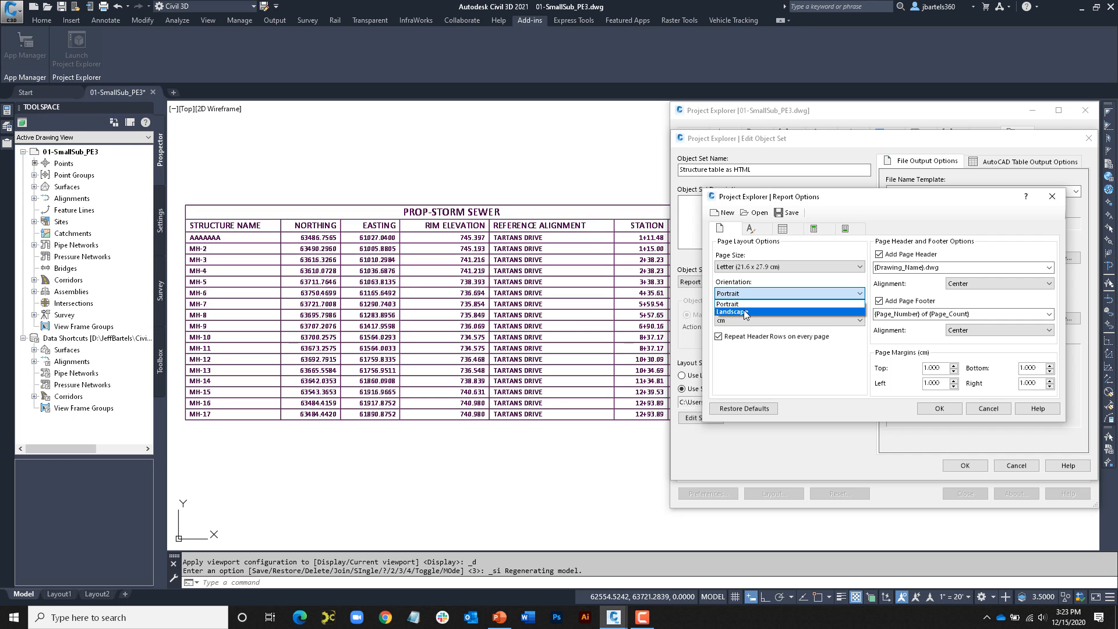
left_click(746, 313)
left_click(742, 319)
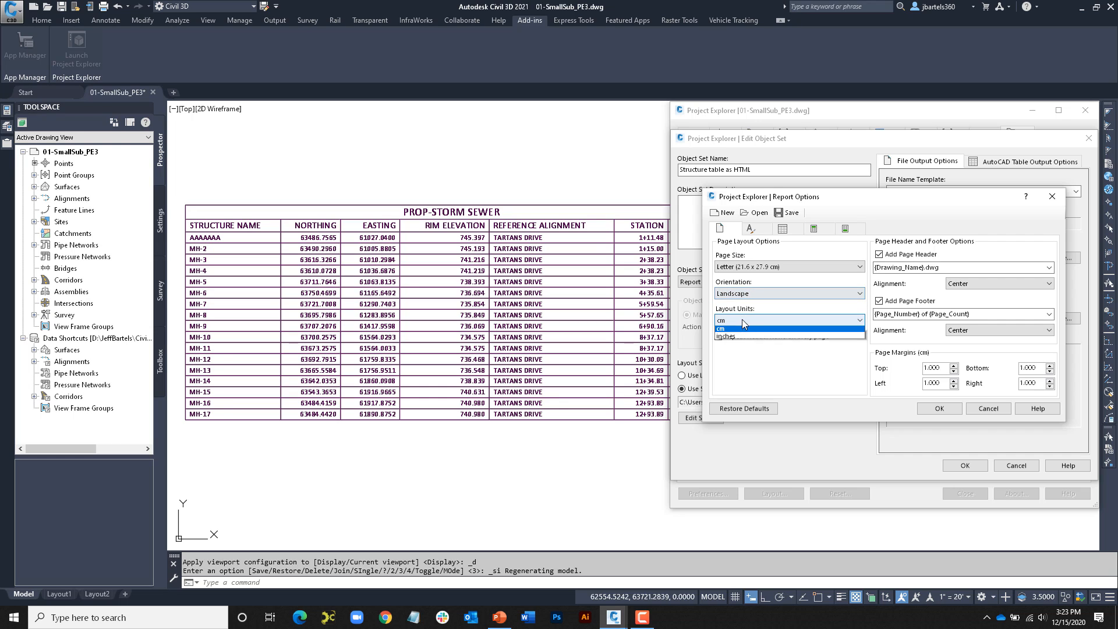
left_click(741, 337)
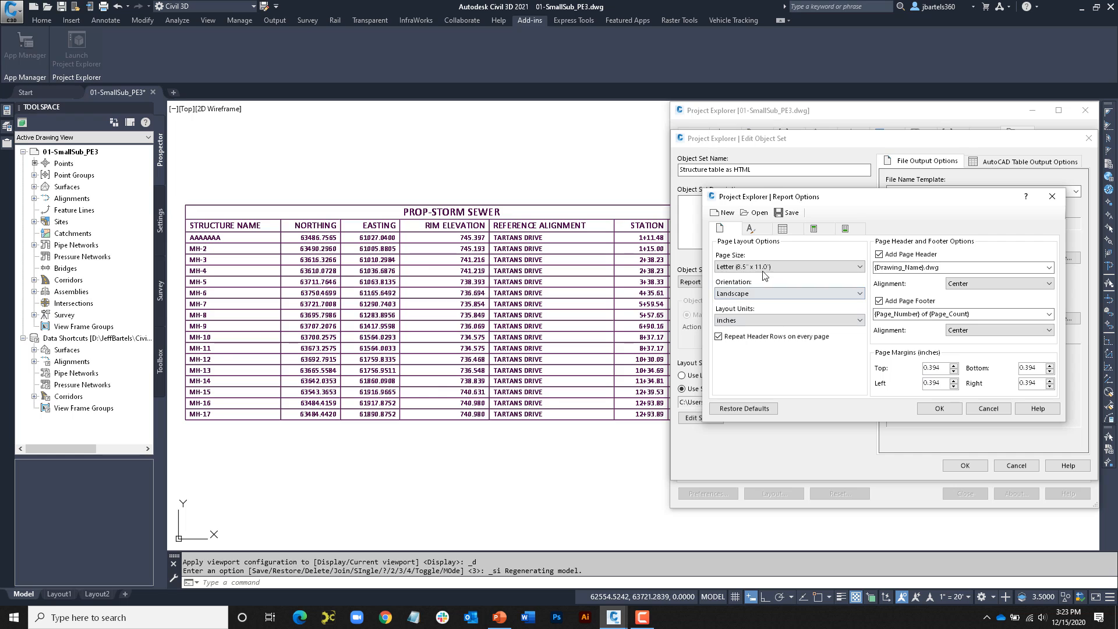
Step: Review the report style's font, table, header and footer options, and save the style over the existing "Report-standard.xmpr"
left_click(758, 232)
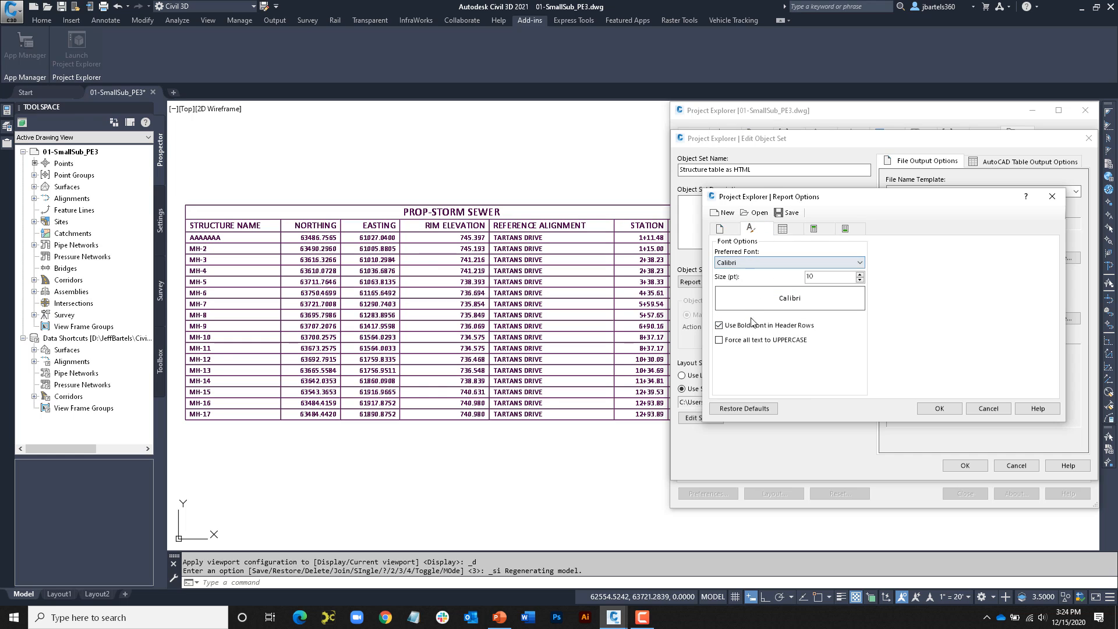
left_click(784, 229)
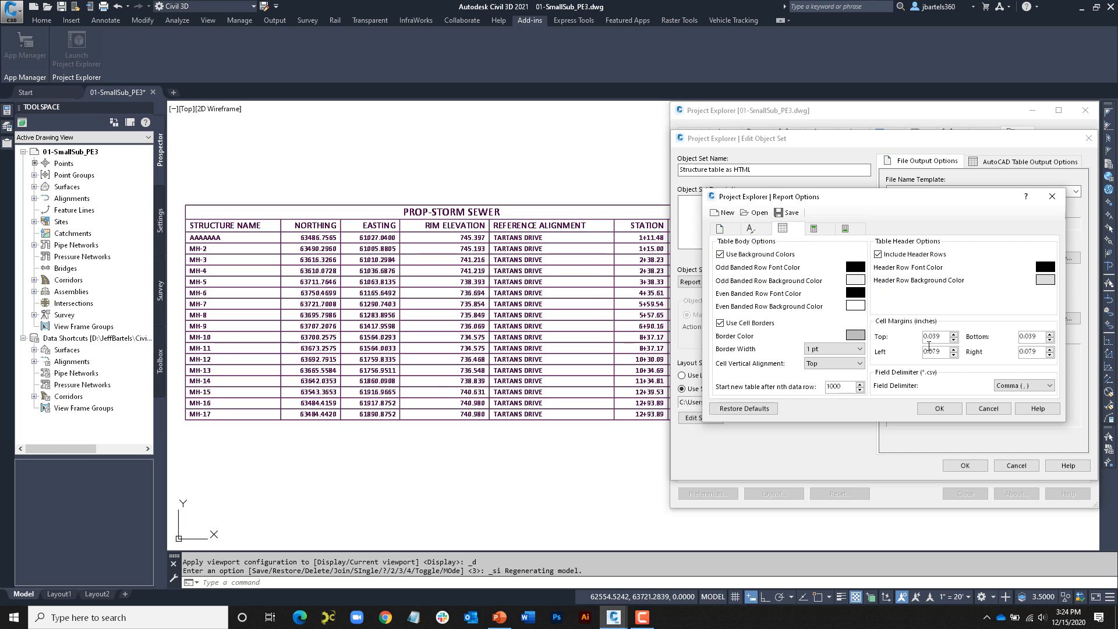
left_click(815, 229)
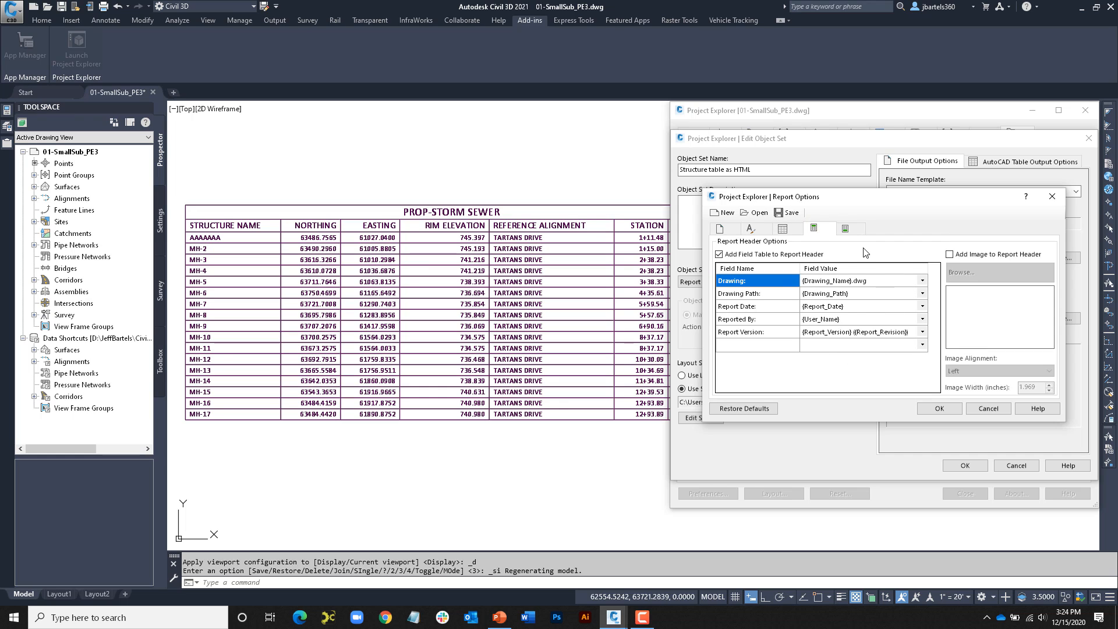
left_click(846, 228)
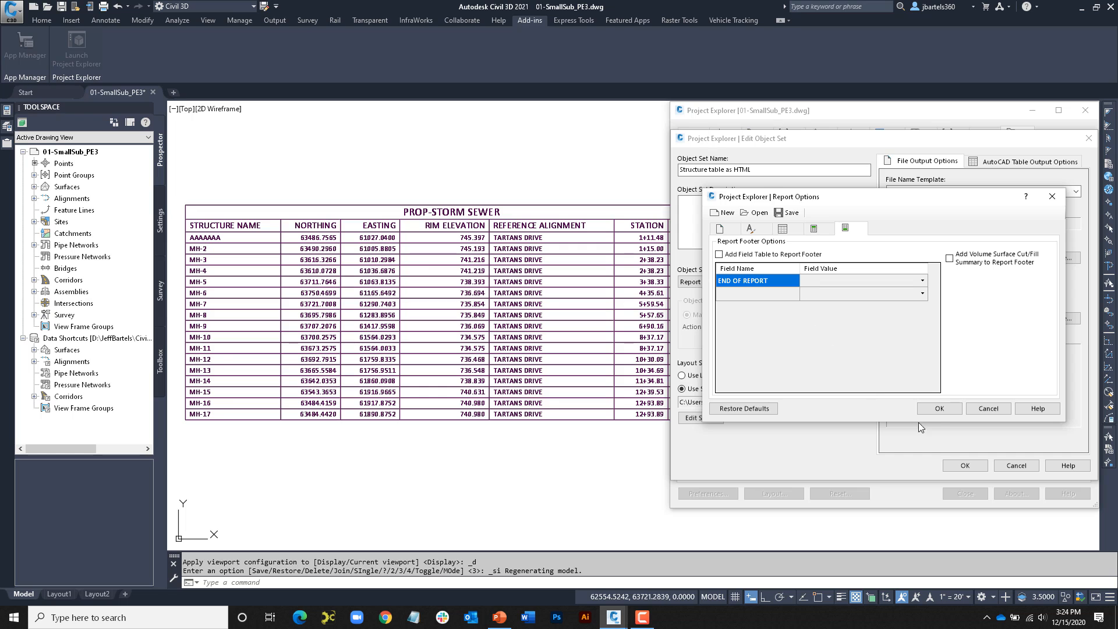
left_click(939, 409)
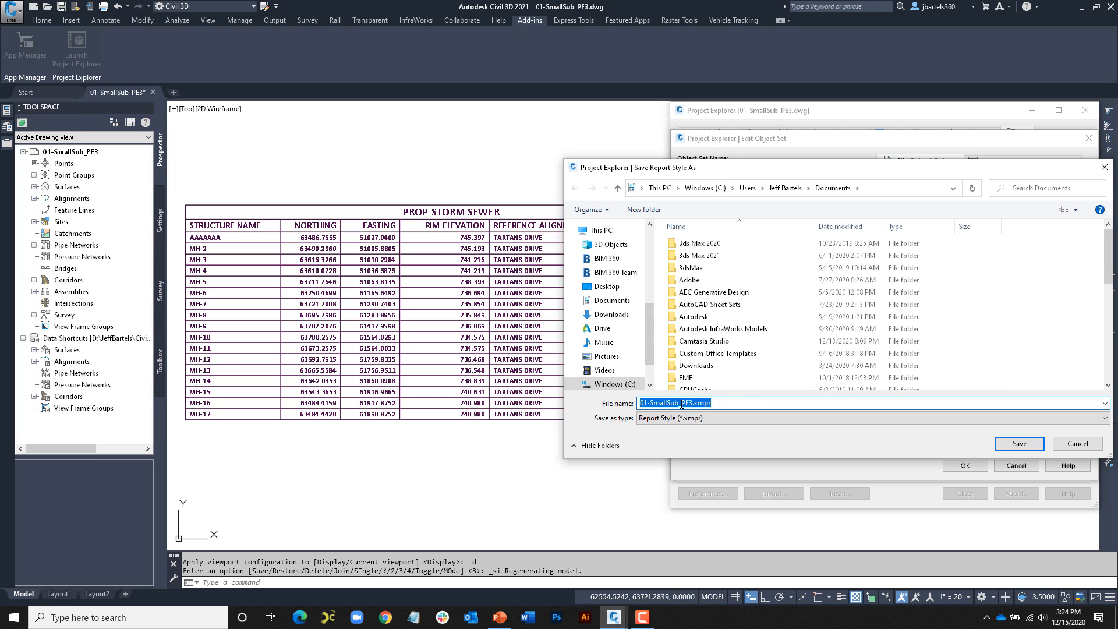
left_click(680, 403)
left_click_drag(692, 403, 640, 403)
left_click_drag(1020, 170, 893, 170)
left_click_drag(984, 242, 985, 349)
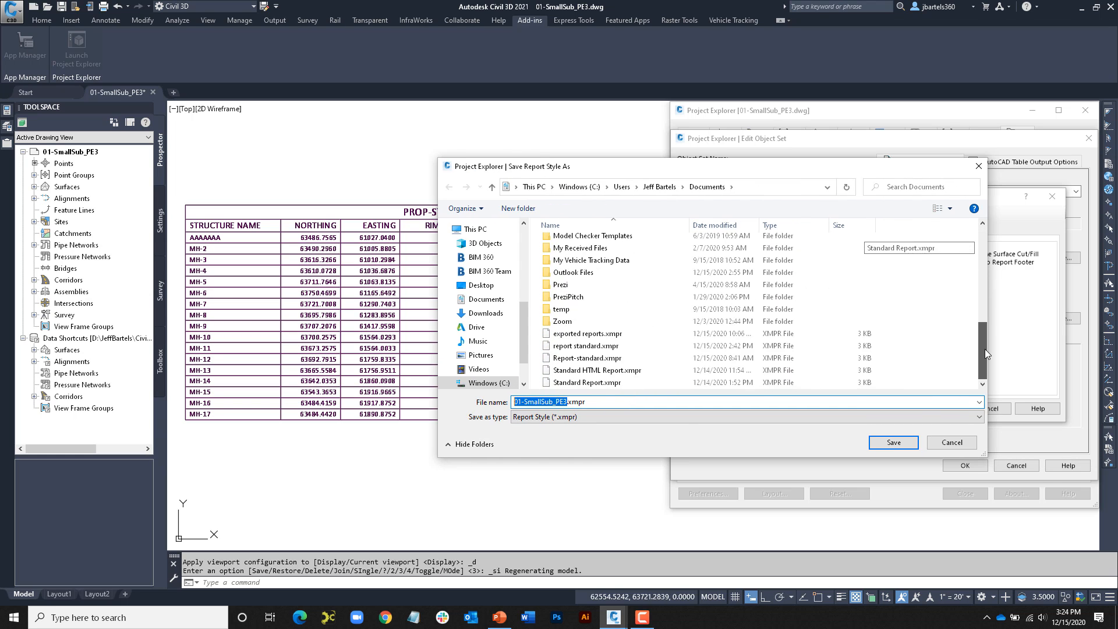
left_click(591, 362)
left_click(894, 442)
left_click(581, 309)
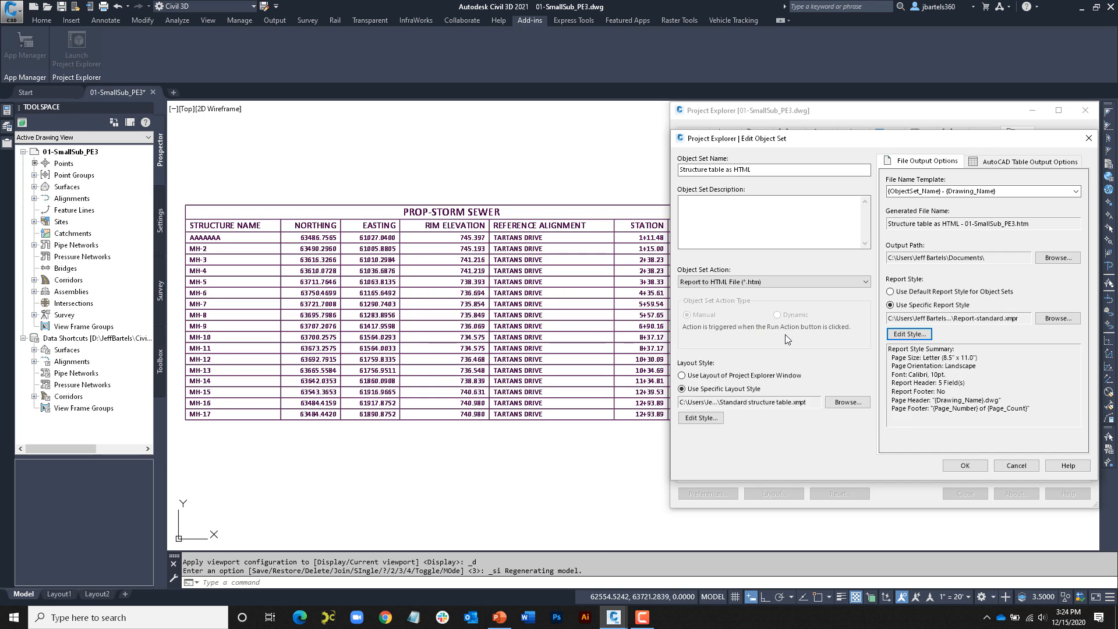
Step: Accept the object set edit, and run the "Structure table as HTML" action to generate and view the report
left_click(960, 466)
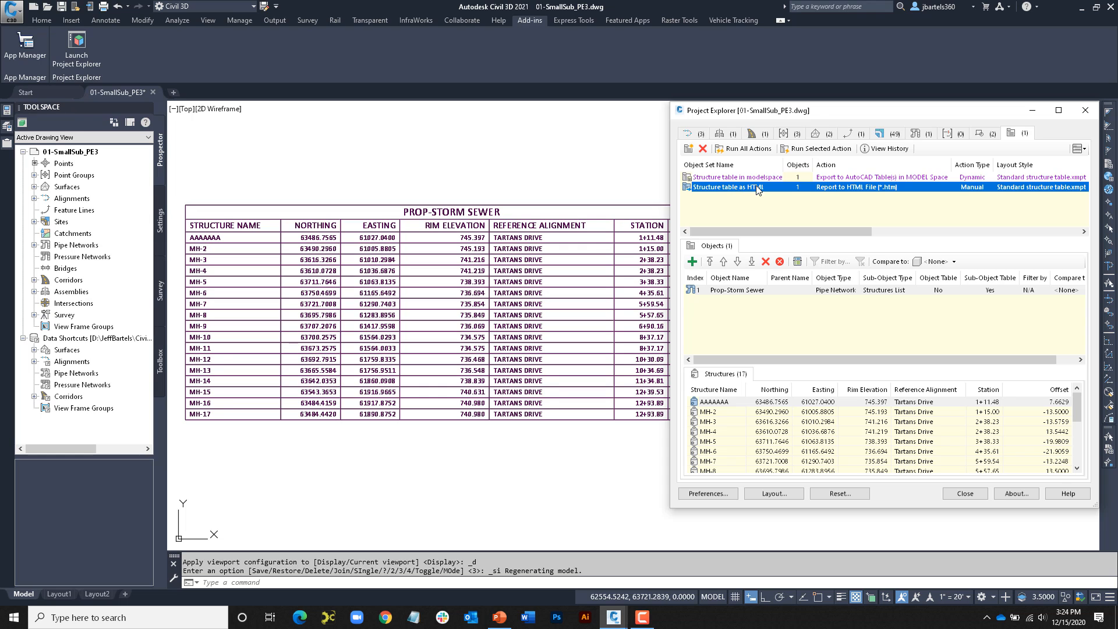
left_click(805, 150)
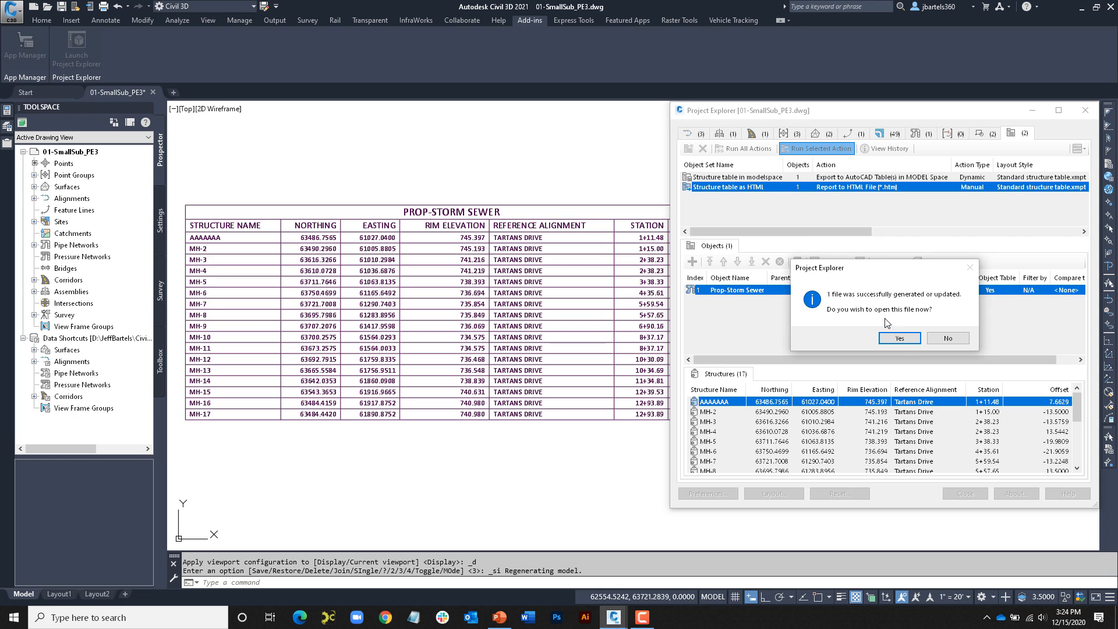
left_click(900, 338)
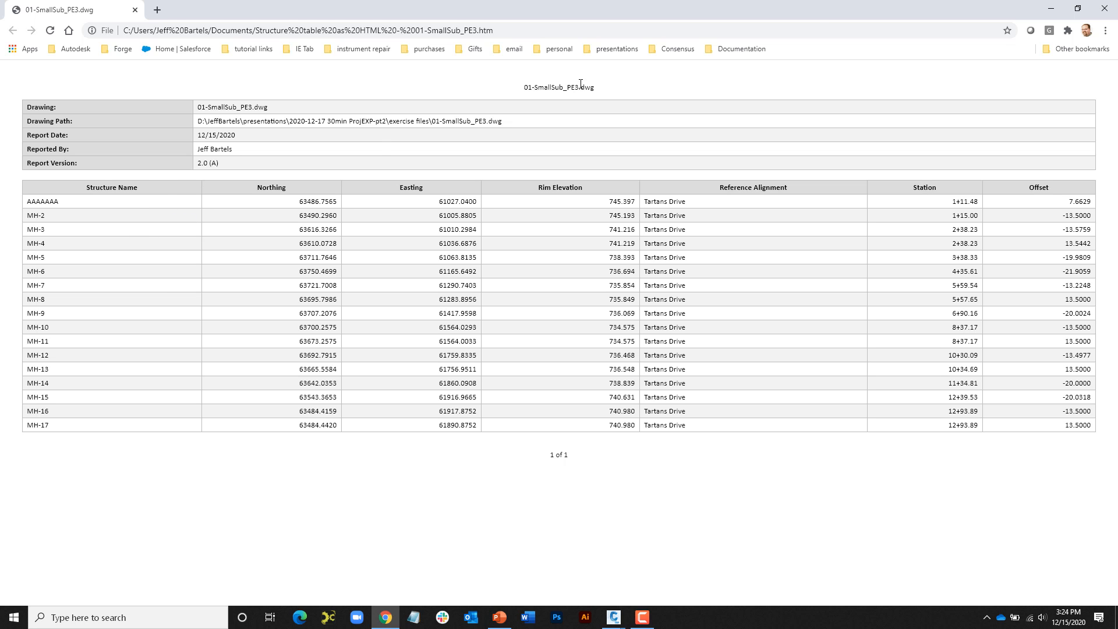
left_click(1104, 8)
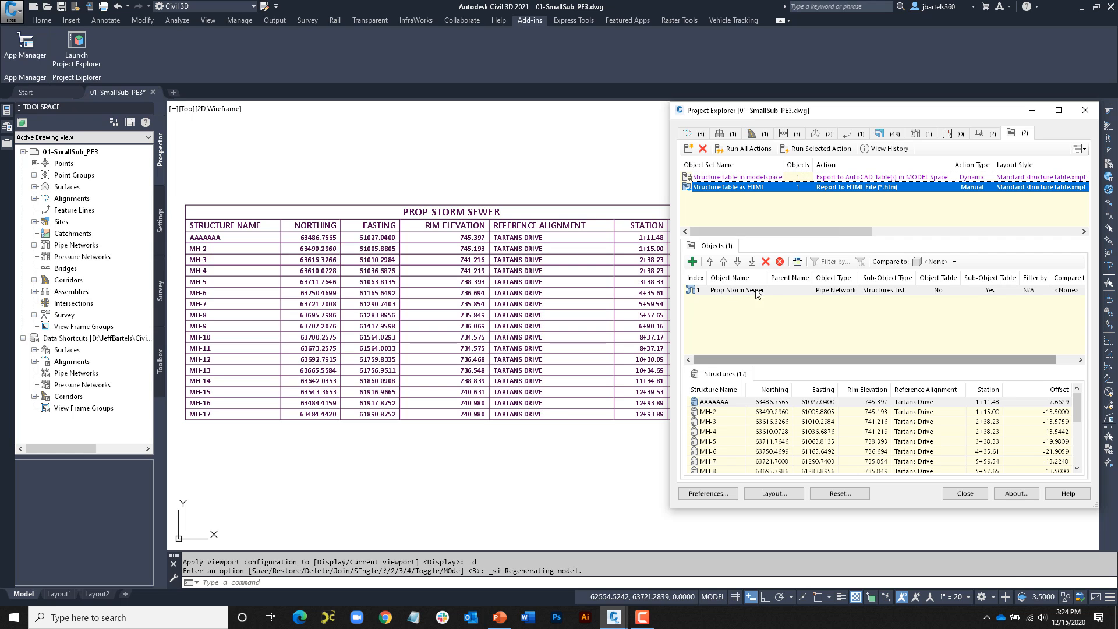
Step: Enable the object table output for the Prop-Storm Sewer pipe network in the "Structure table as HTML" object set
double_click(937, 294)
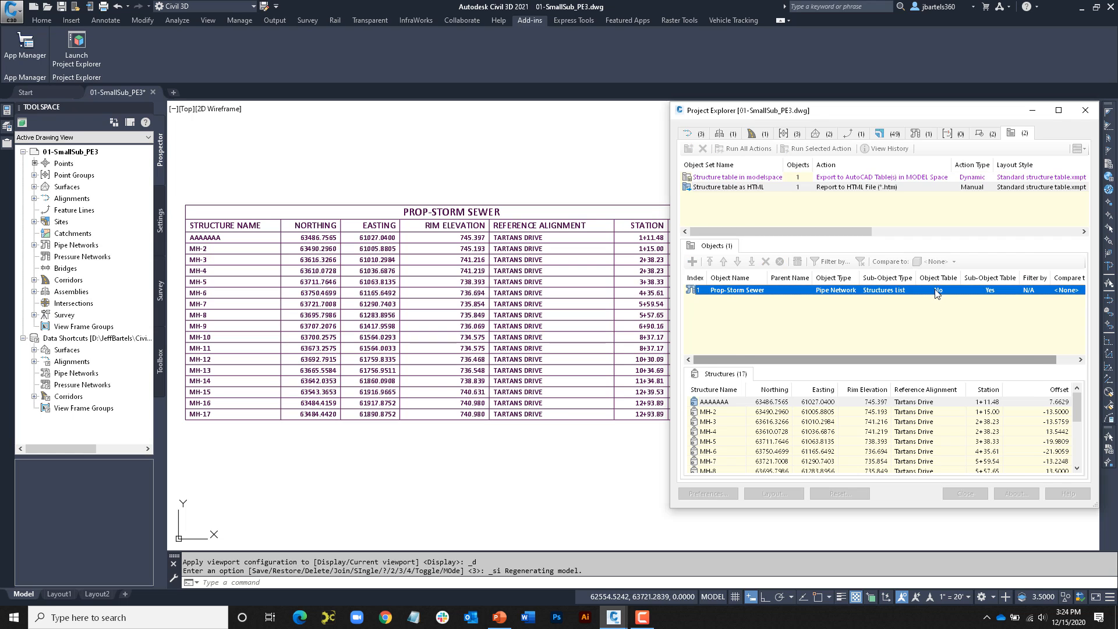
left_click(761, 251)
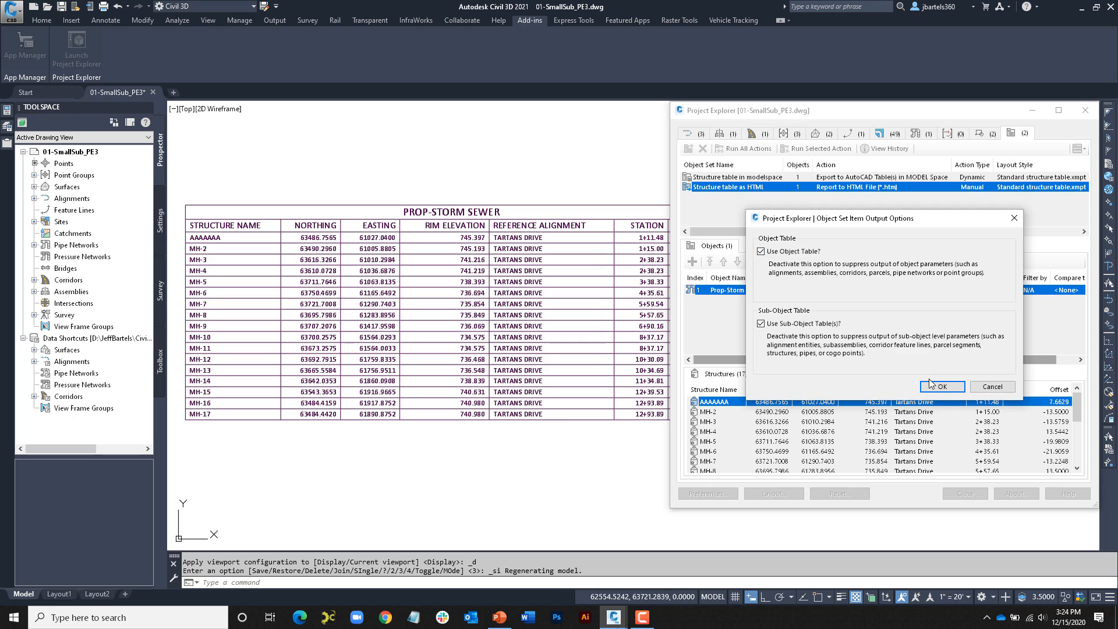
left_click(935, 387)
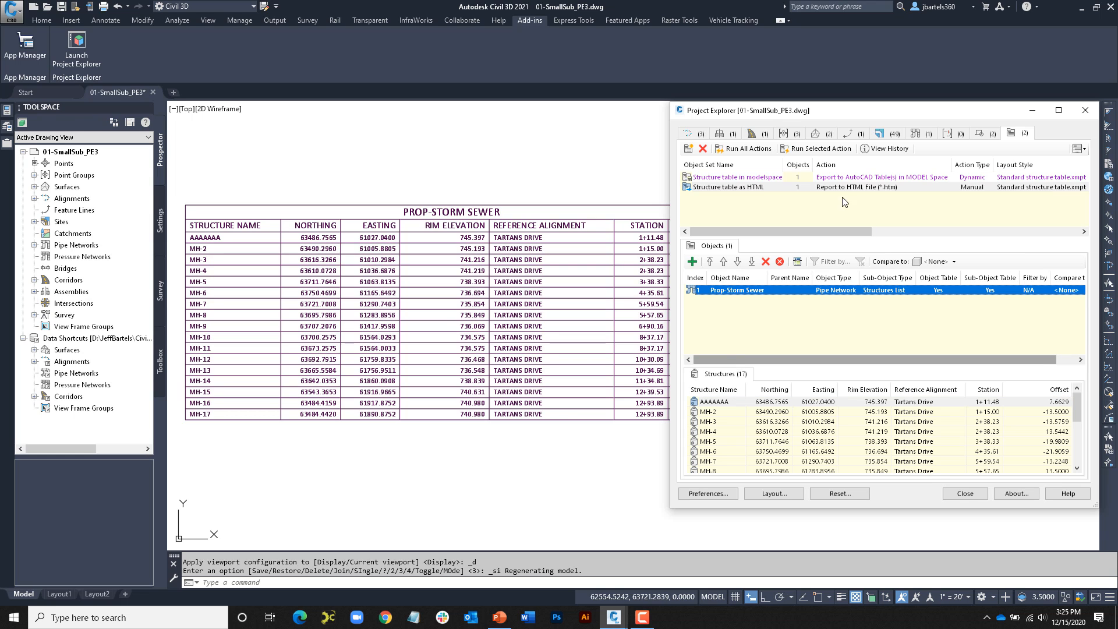
Step: Rerun the "Structure table as HTML" action and view the regenerated report with the pipe network table included
double_click(811, 187)
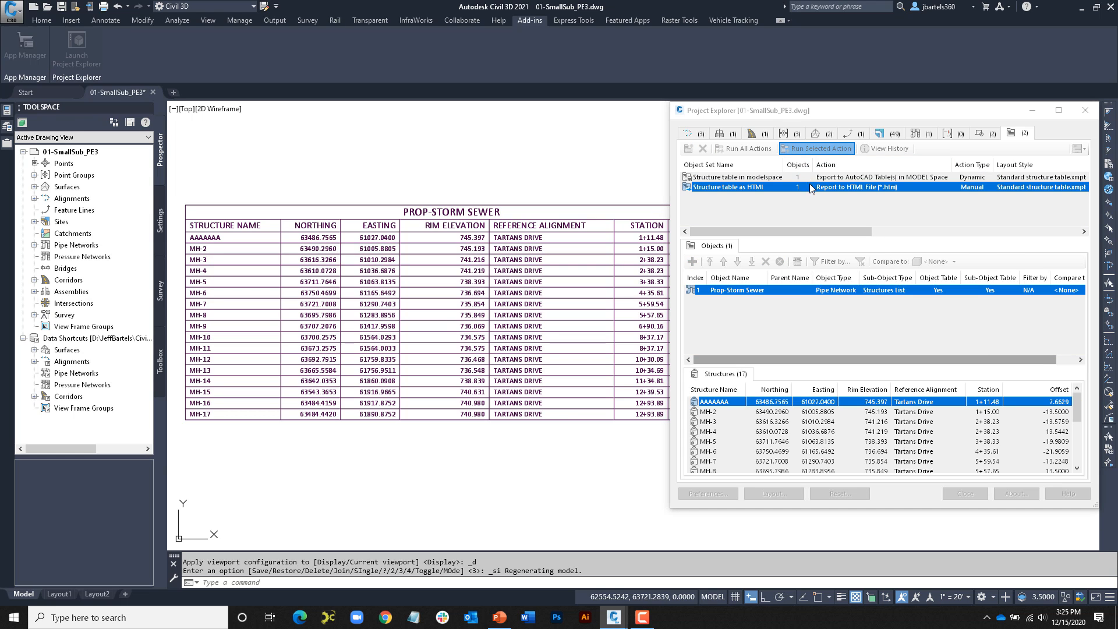
left_click(900, 337)
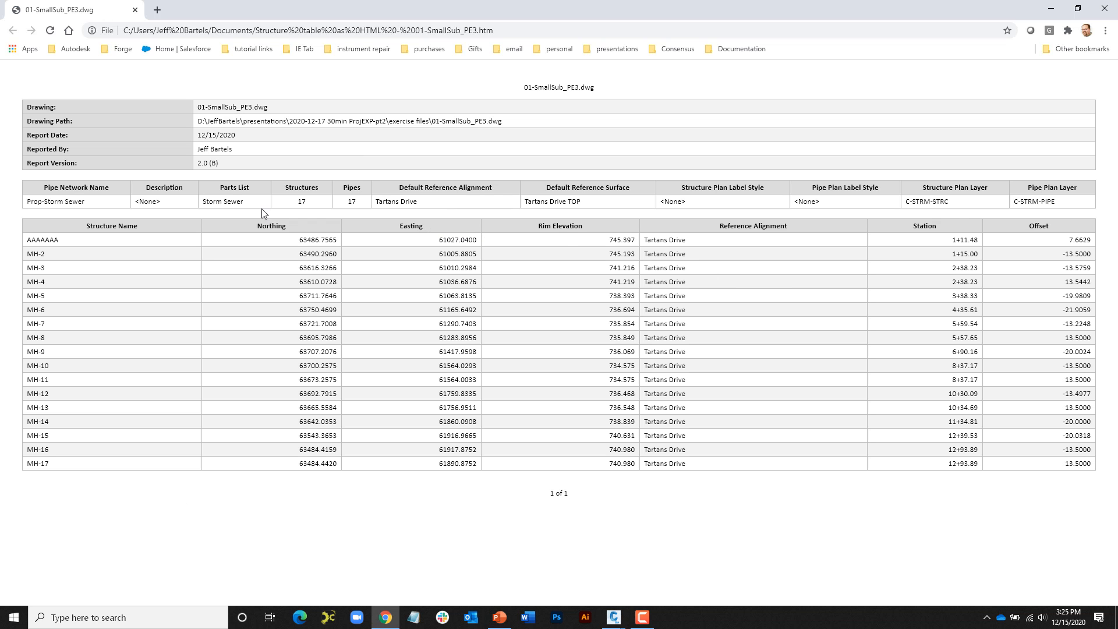
left_click(1104, 8)
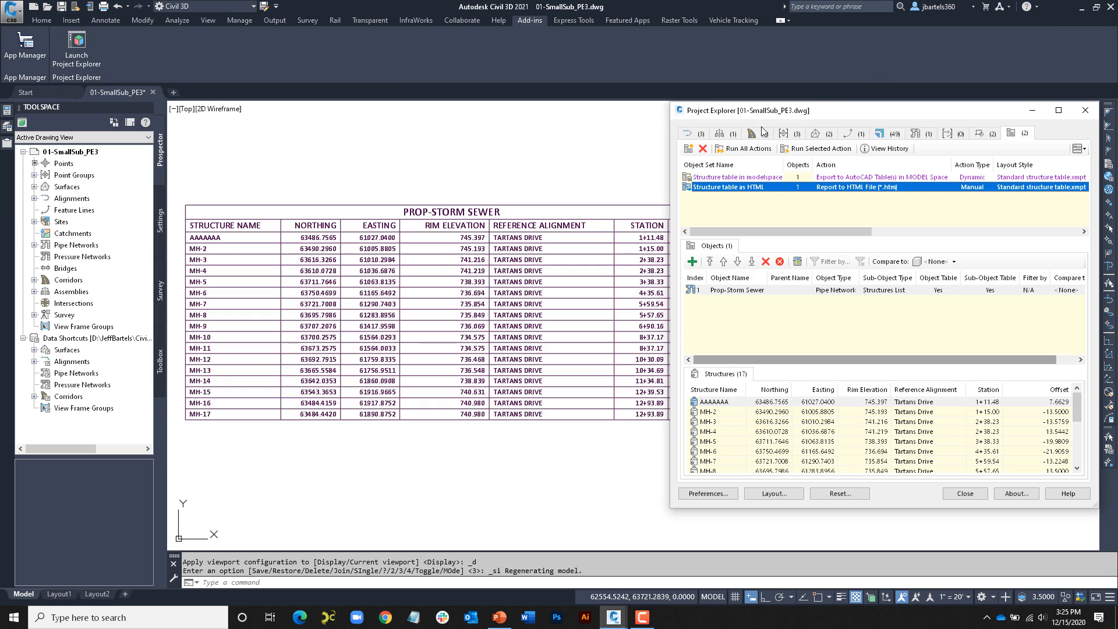
Step: Duplicate the object set "Structure table as HTML" by copying and pasting it within the object set list
right_click(743, 190)
left_click(755, 213)
right_click(750, 195)
left_click(752, 219)
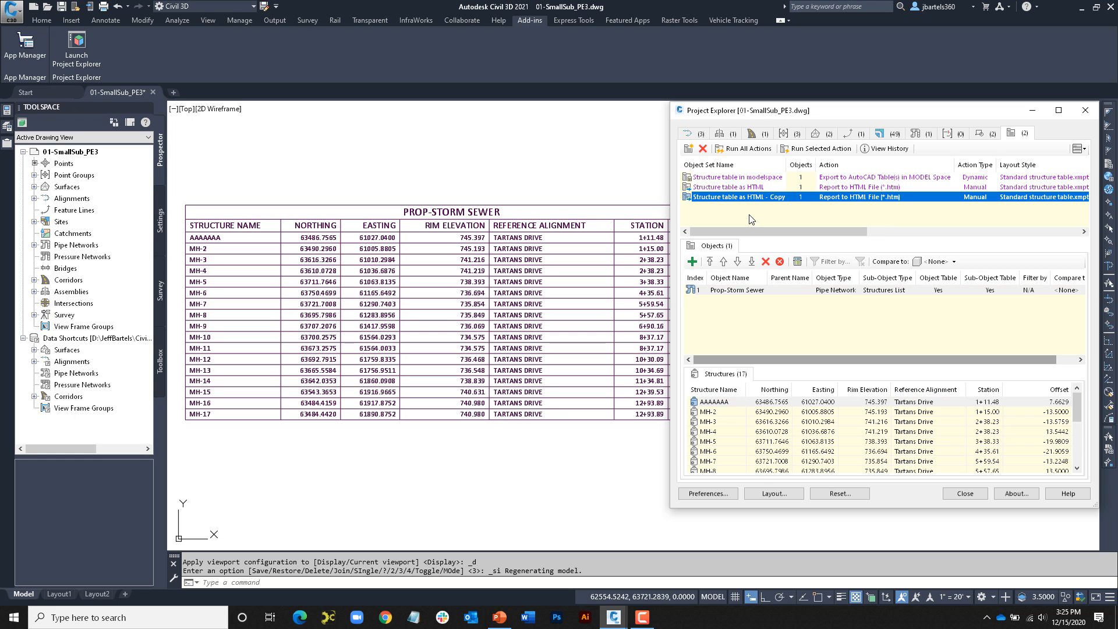
Step: Rename the copied object set "Structure table as PDF" and set its action to Report to PDF File (*.pdf)
double_click(765, 197)
left_click_drag(774, 169, 735, 169)
type("PDF")
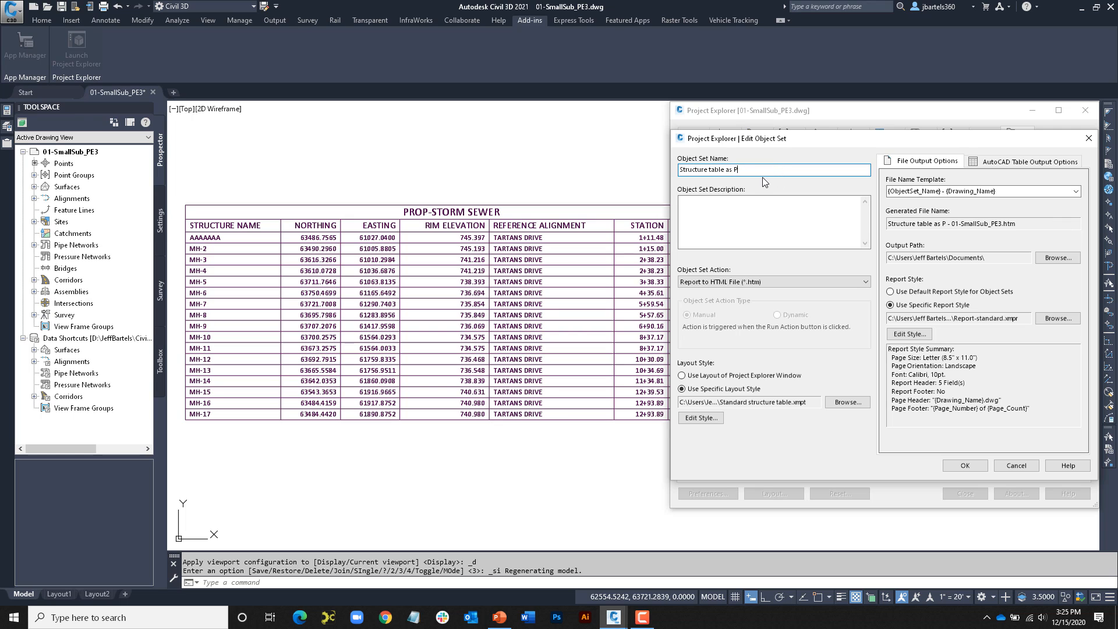
left_click(765, 281)
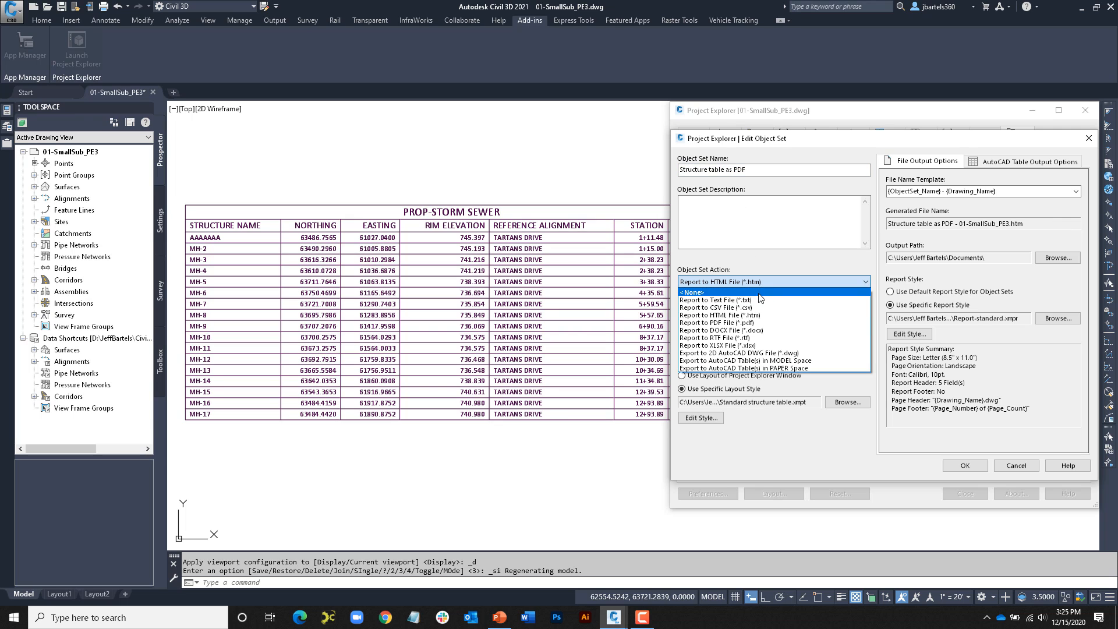
left_click(760, 322)
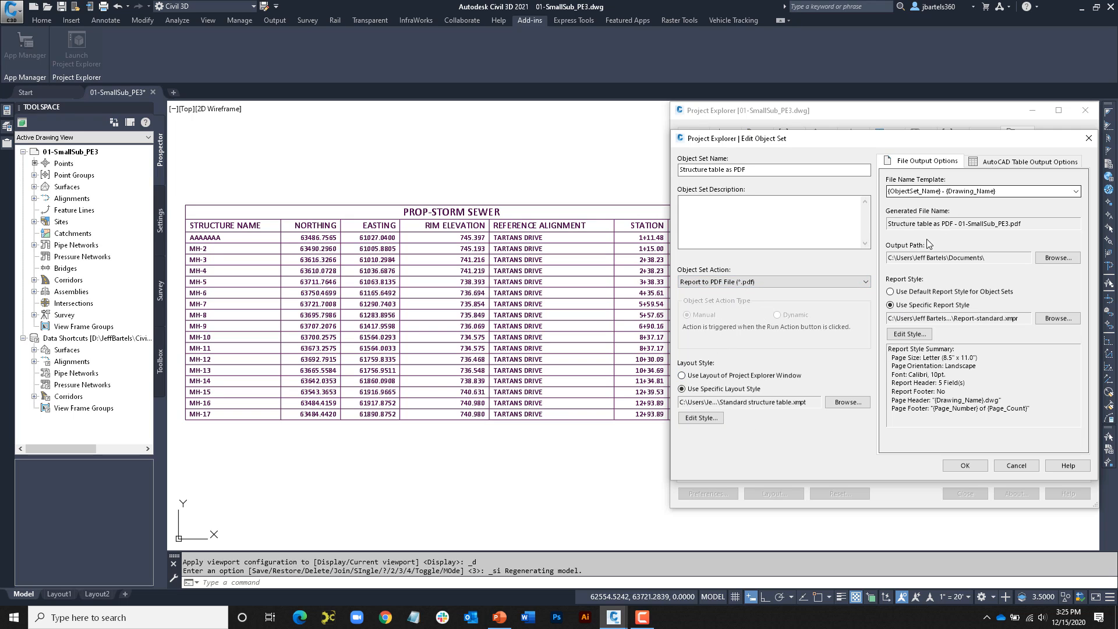
left_click(955, 466)
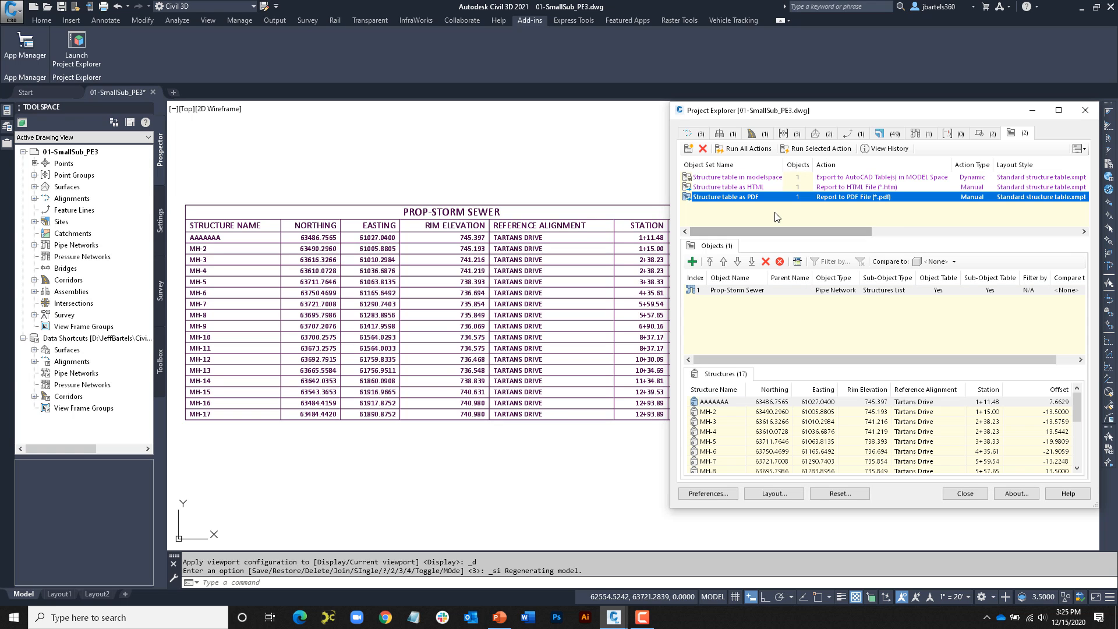
Step: Run the "Structure table as PDF" action and view the generated PDF report before closing it
left_click(806, 150)
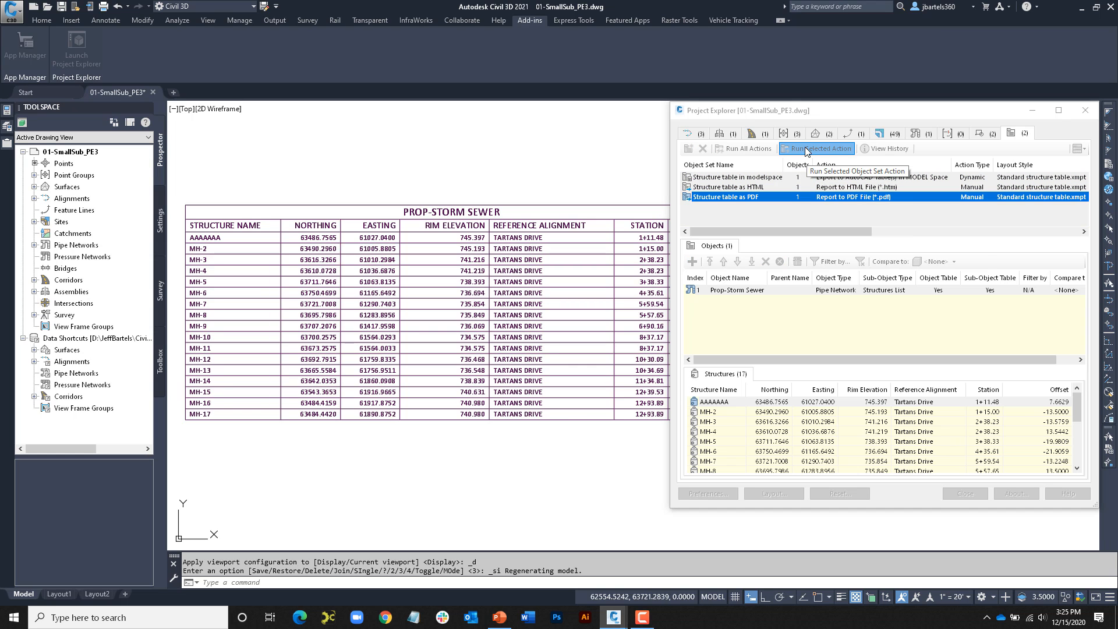
left_click(900, 344)
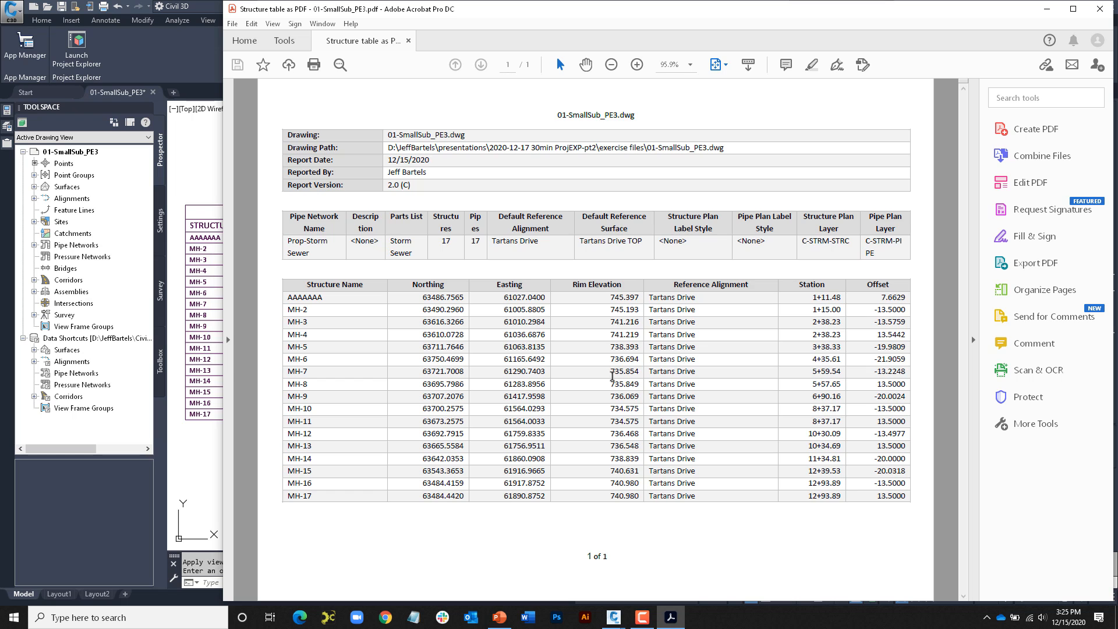
left_click(1100, 10)
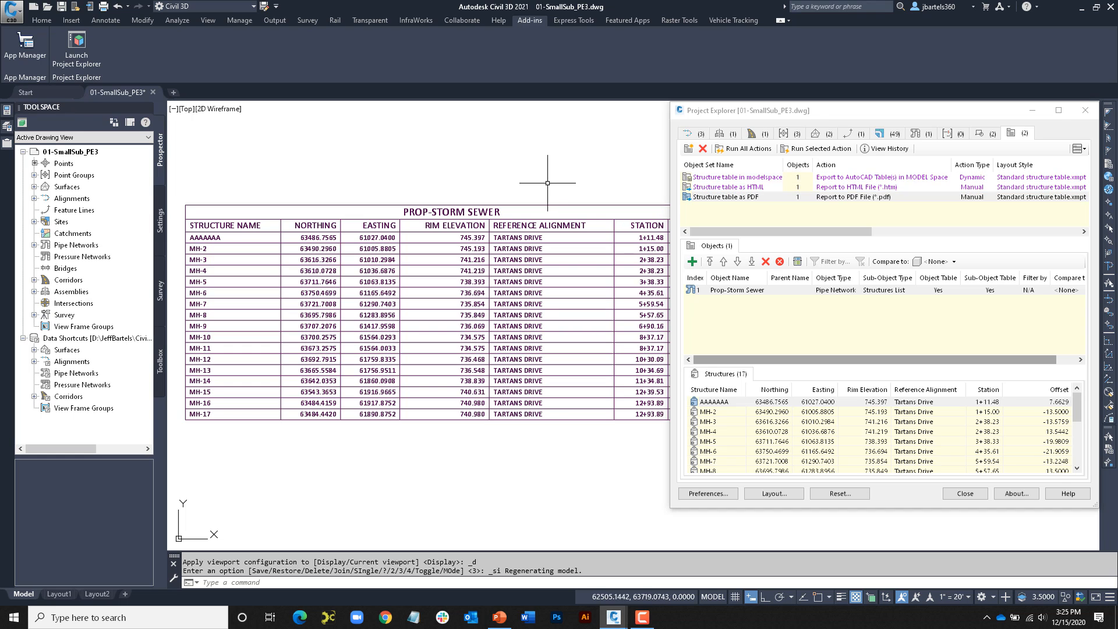
Step: Create an object set named "Export objects to 2D DWG" with the action Export to 2D AutoCAD DWG File (*.dwg)
scroll(600, 233, "down", 5)
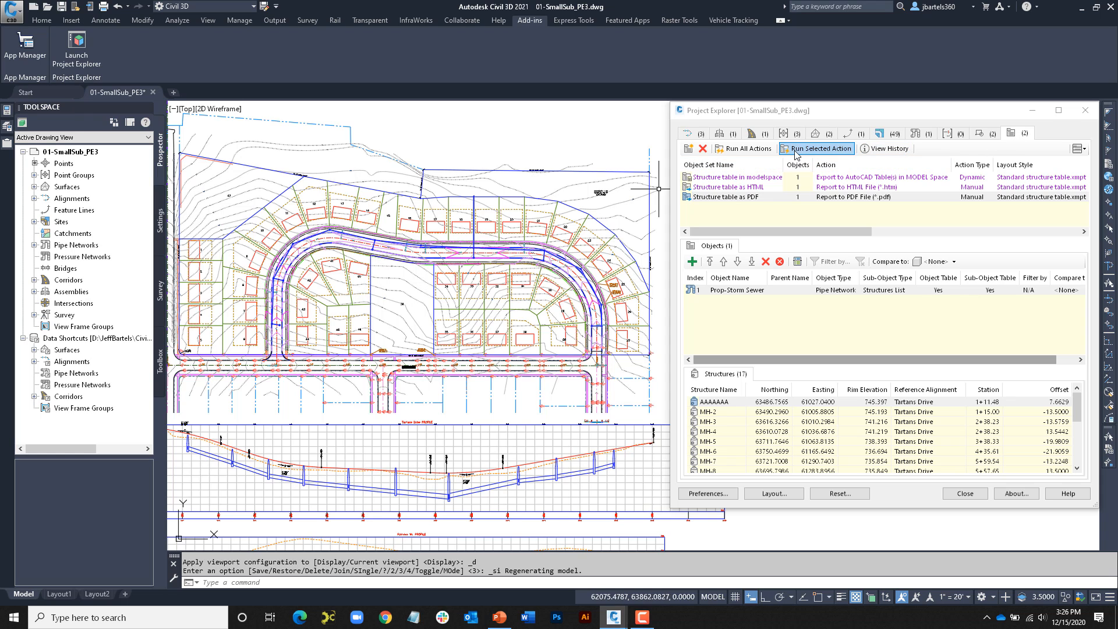
left_click(688, 149)
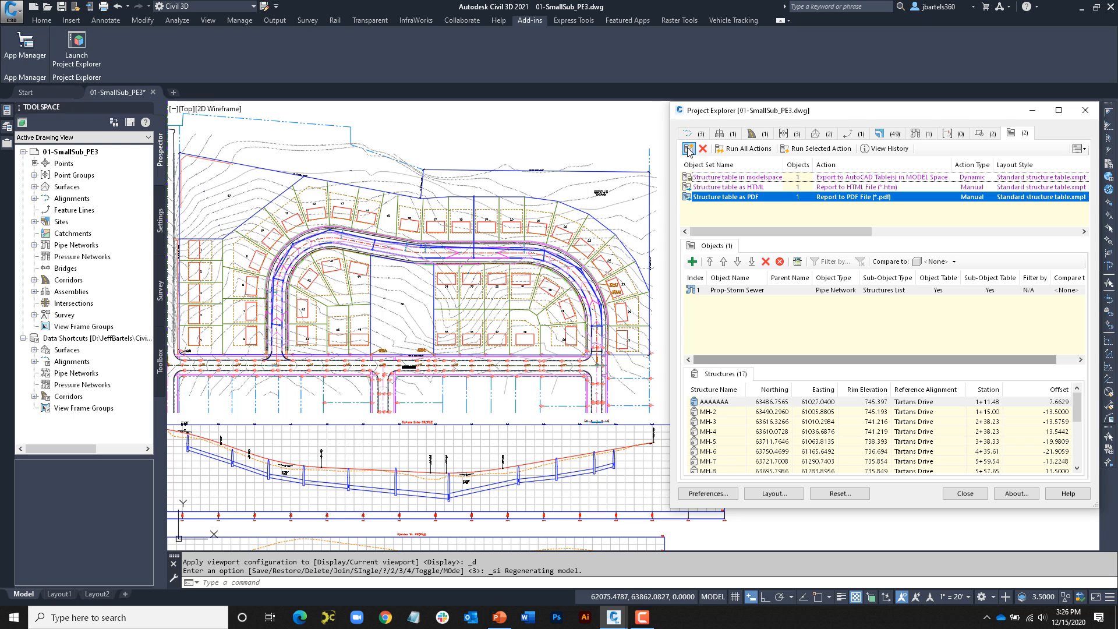
left_click(688, 148)
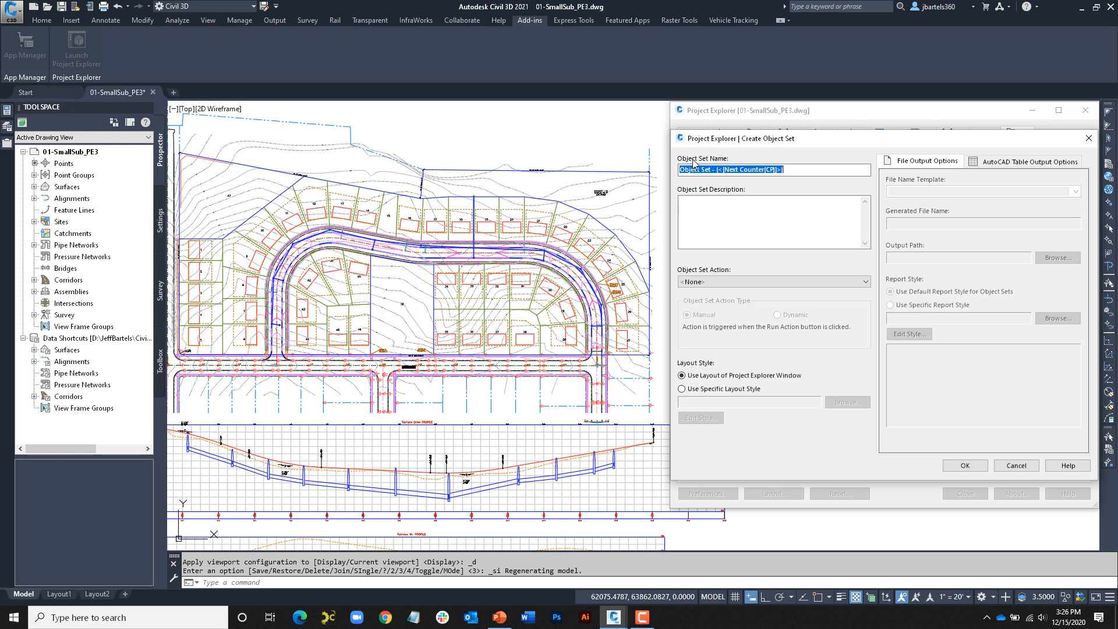
type("Export objects to 2D DWG")
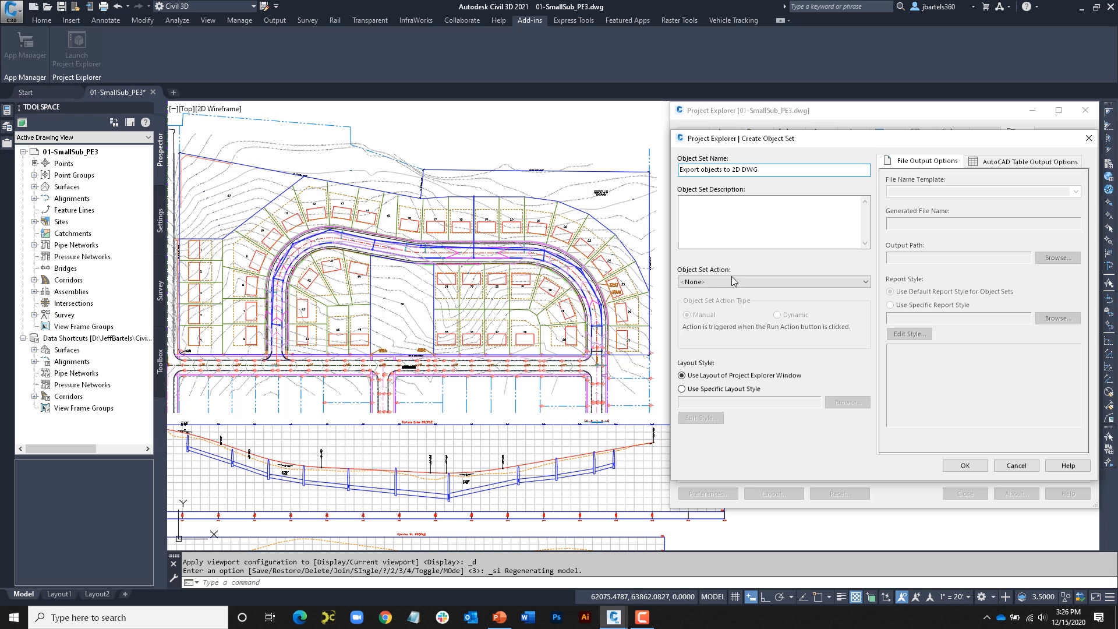
left_click(734, 281)
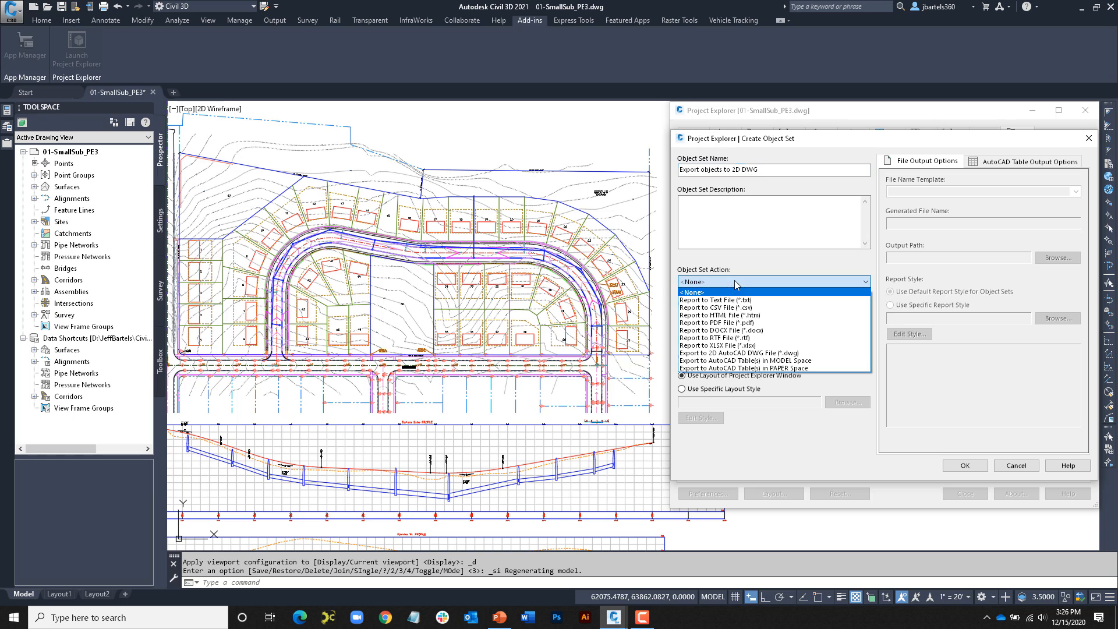
left_click(752, 354)
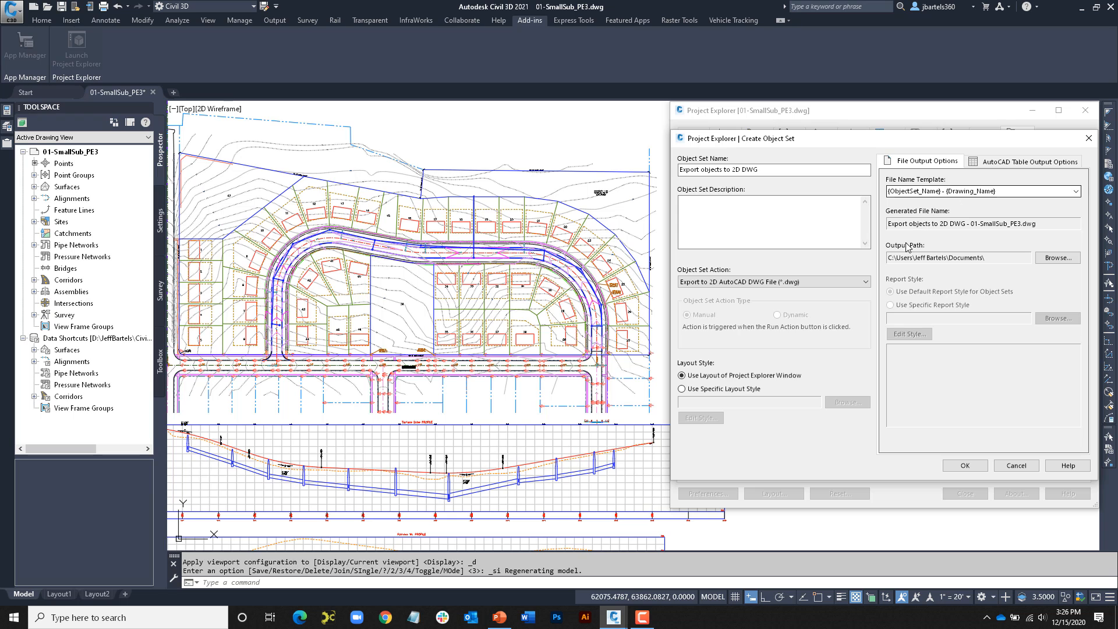
left_click(959, 468)
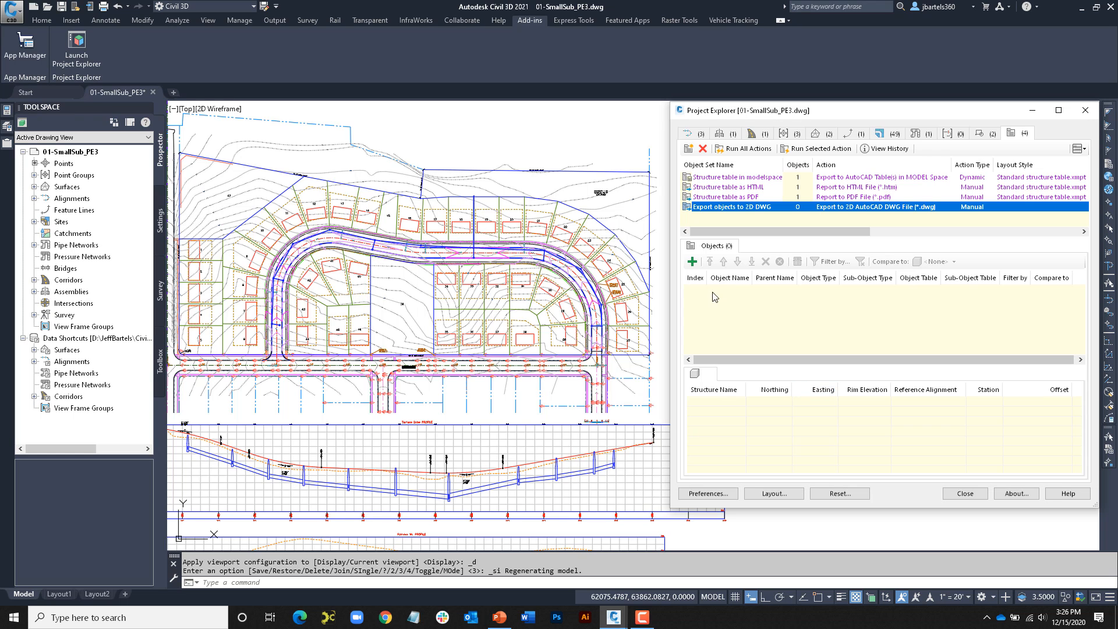
Step: Add all Subdivision site parcels to the "Export objects to 2D DWG" object set
left_click(693, 263)
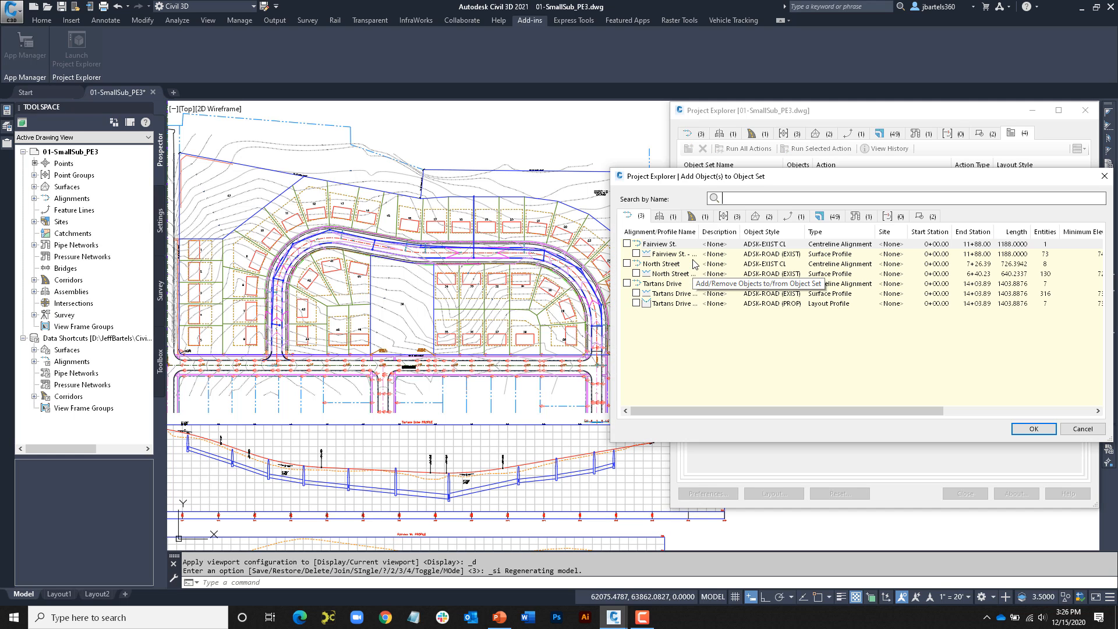
left_click(829, 218)
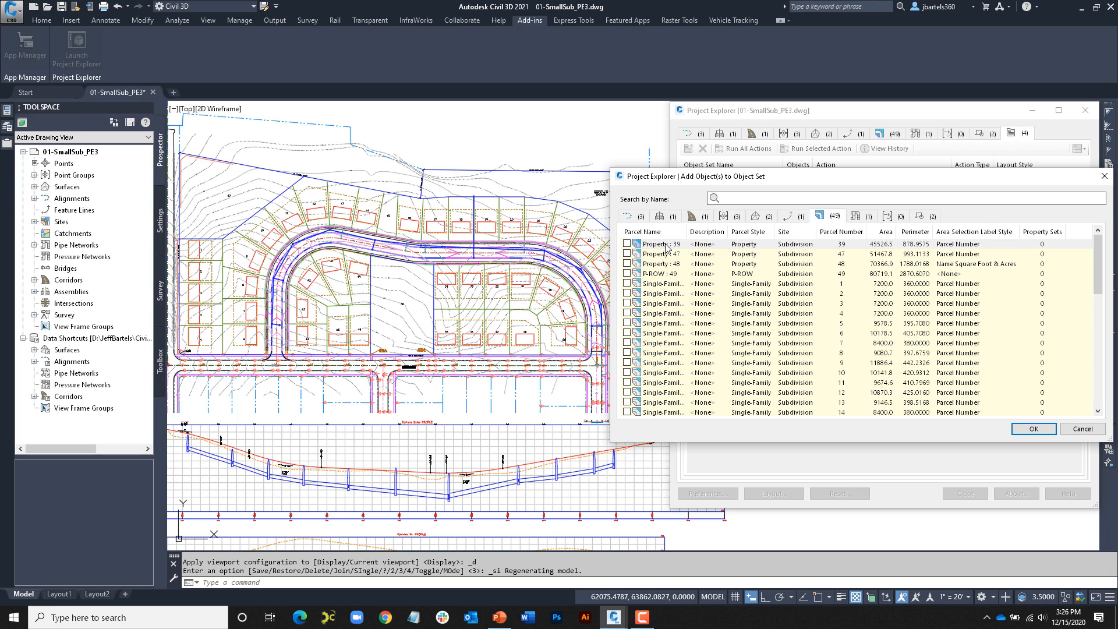
left_click_drag(1100, 288, 1100, 401)
key("ctrl+a")
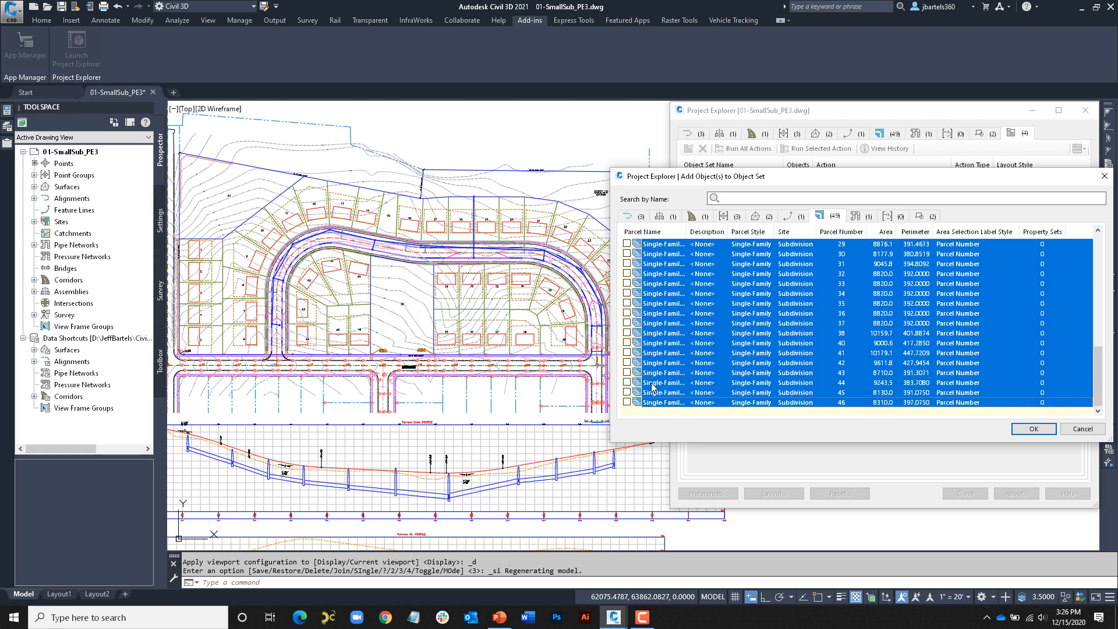
left_click(1028, 431)
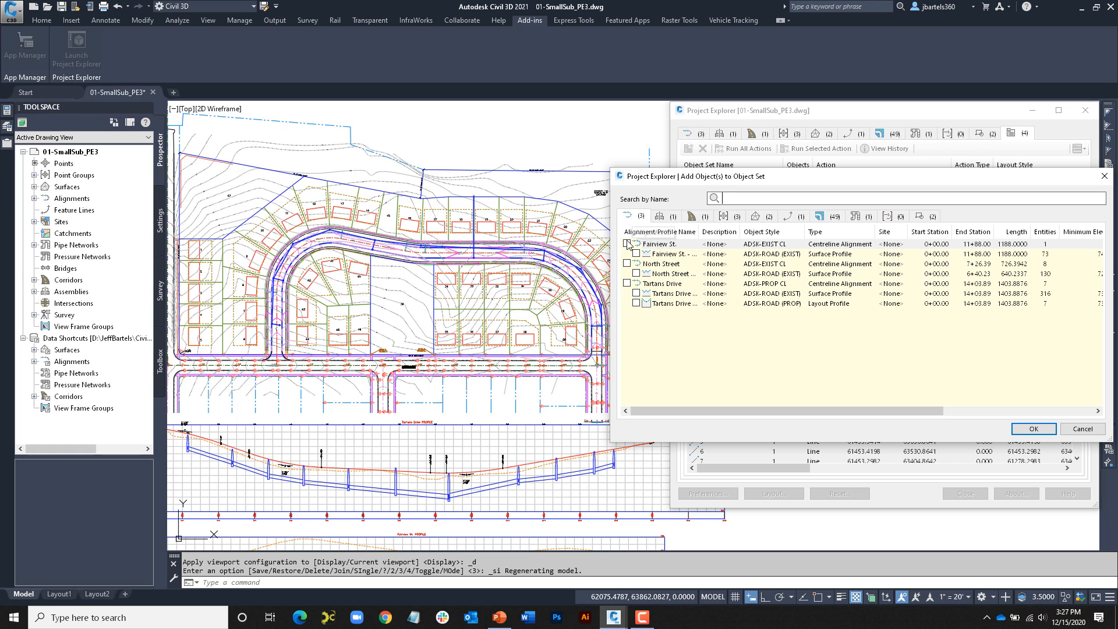
Step: Add the Fairview St., North Street and Tartans Drive alignments to the object set, leaving out their profiles
left_click(627, 244)
left_click(627, 263)
left_click(627, 283)
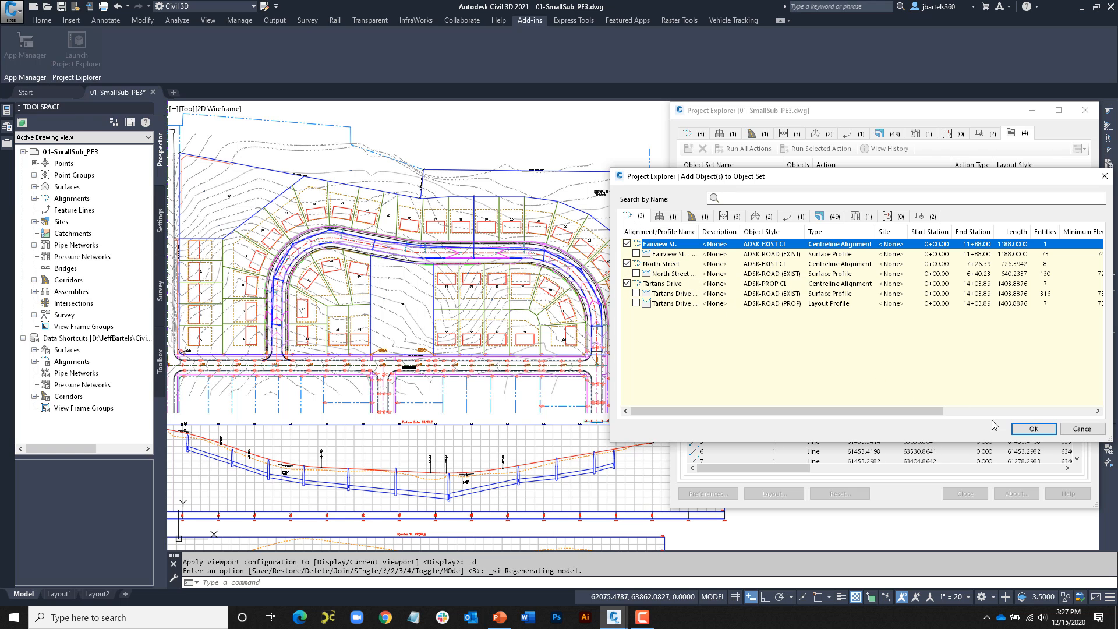
left_click(1023, 432)
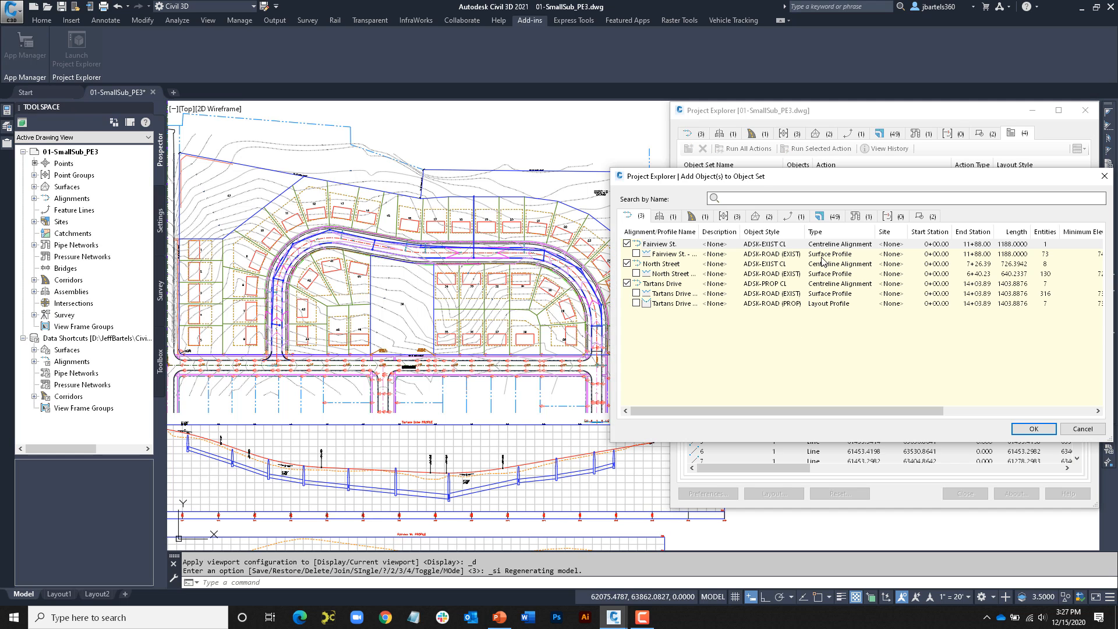
Step: Add the Prop-Storm Sewer pipe network to the "Export objects to 2D DWG" object set
left_click(861, 216)
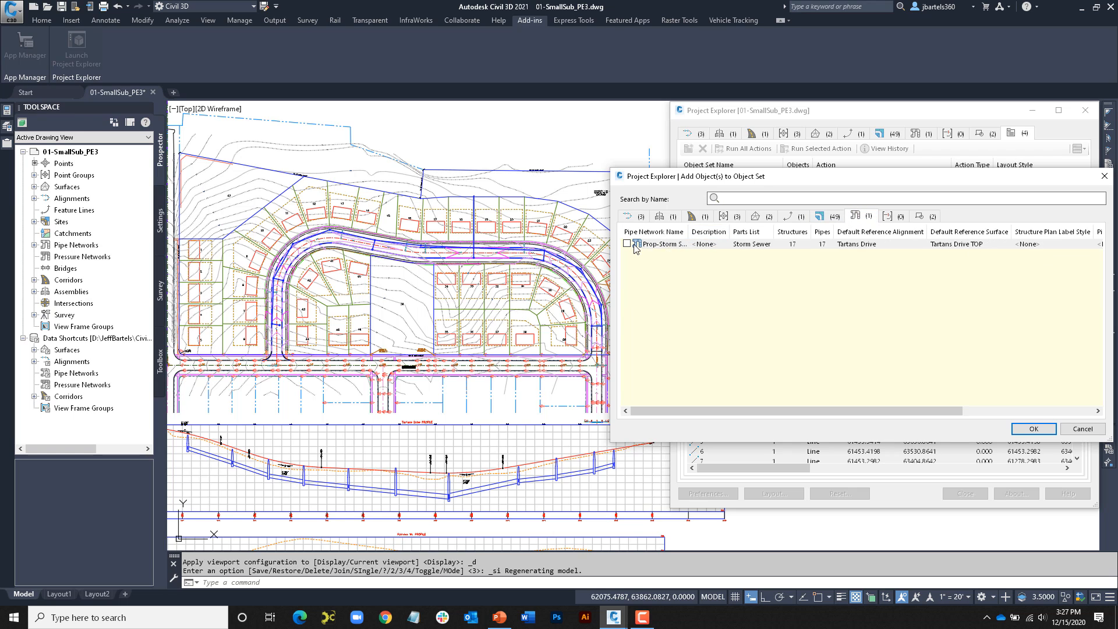
left_click(670, 244)
left_click(1034, 429)
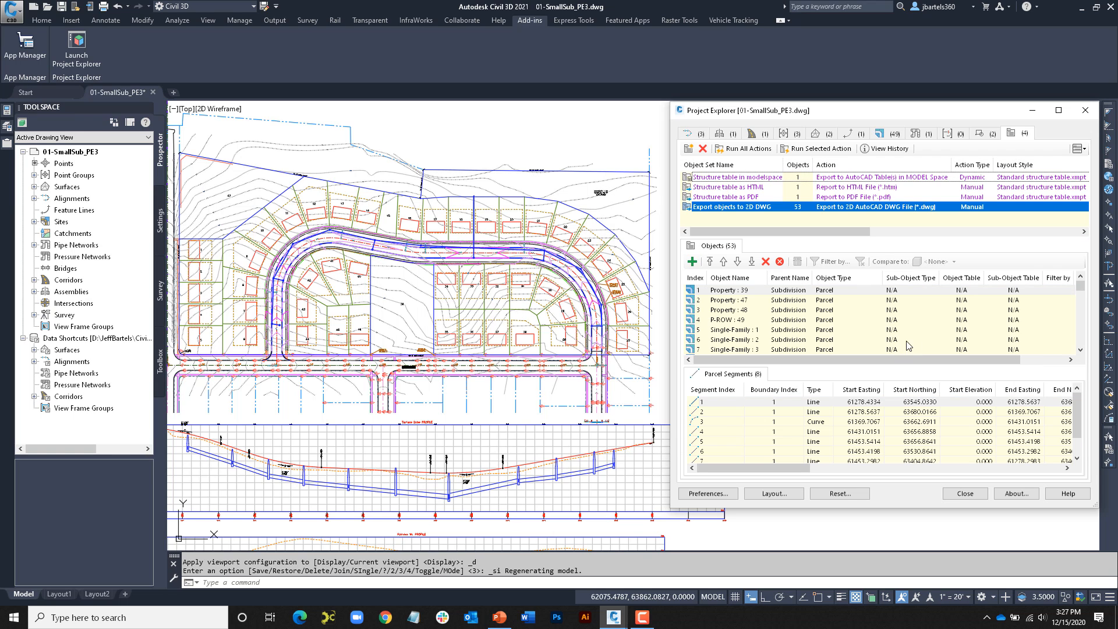
Step: Run the "Export objects to 2D DWG" action and open the generated drawing
mouse_move(1081, 288)
left_mouse_down()
mouse_move(1083, 342)
mouse_move(1082, 285)
left_mouse_up()
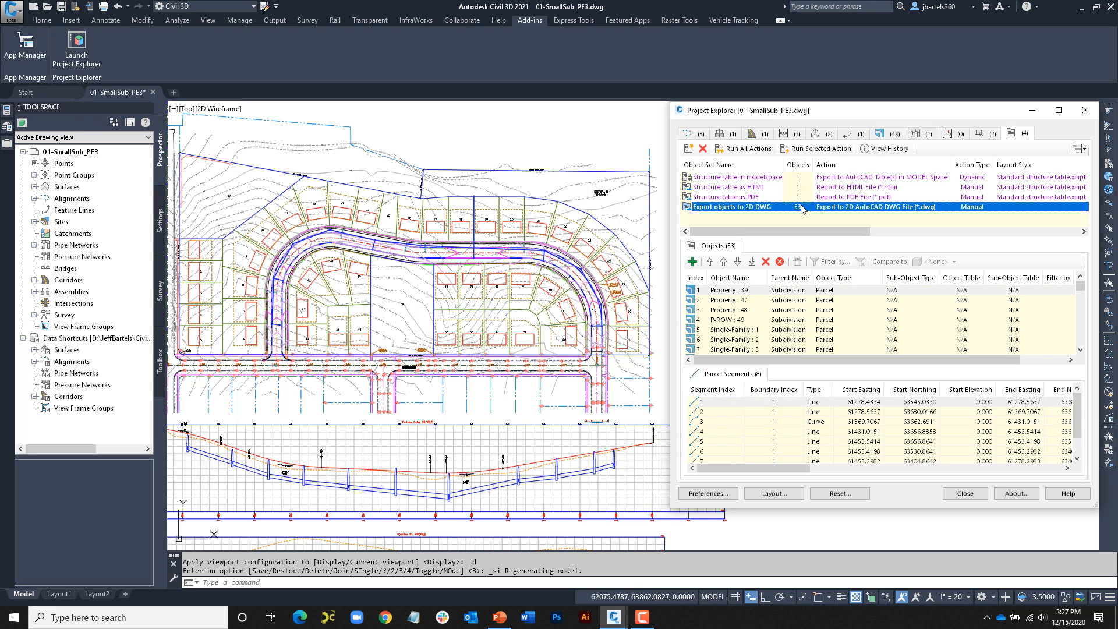
left_click(815, 149)
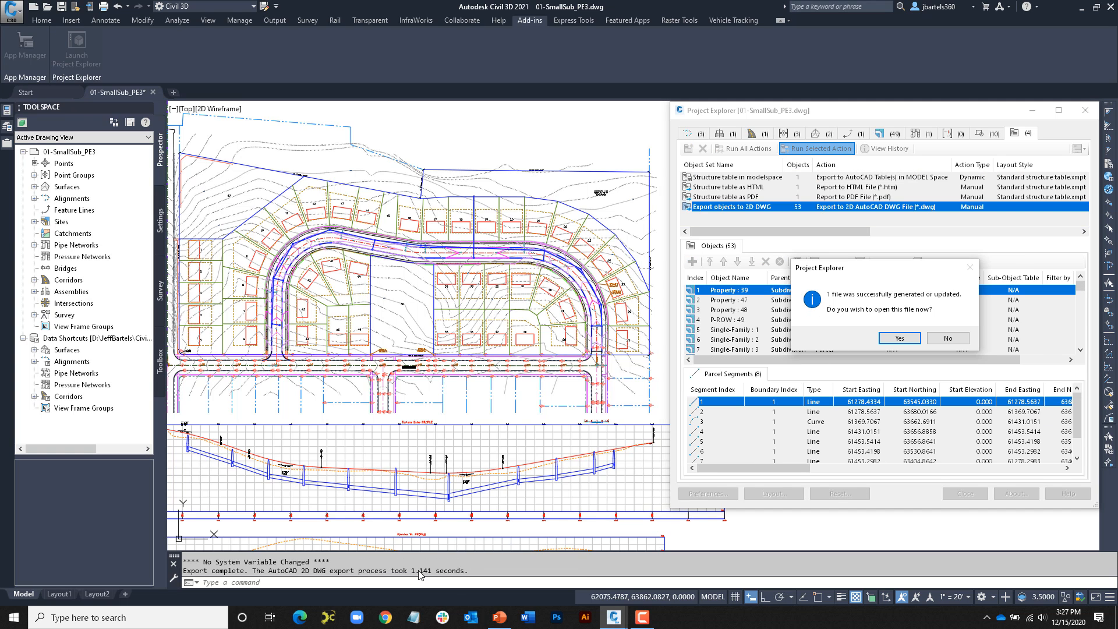
left_click(897, 339)
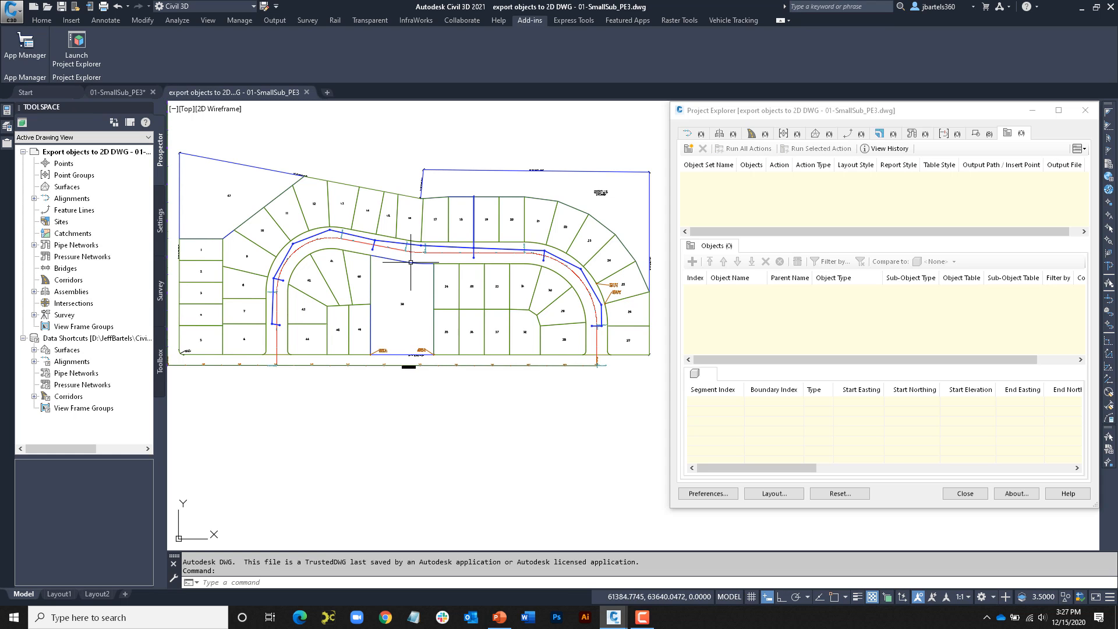
Step: Examine the exported parcels, alignments and storm sewer in the 2D drawing and close that drawing
scroll(415, 214, "up", 5)
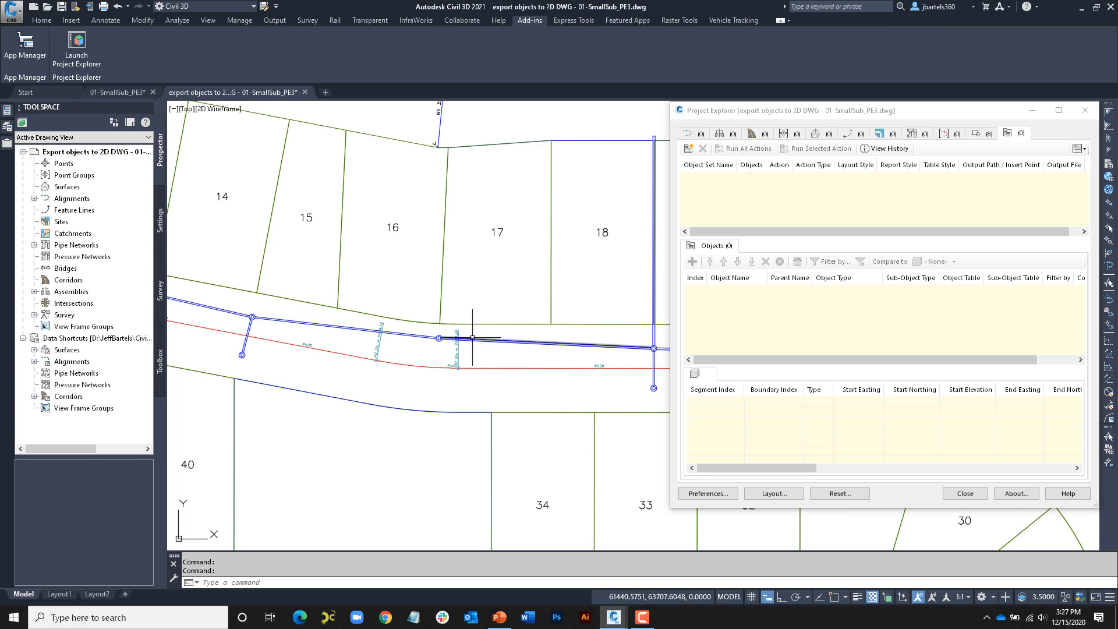
scroll(531, 369, "down", 5)
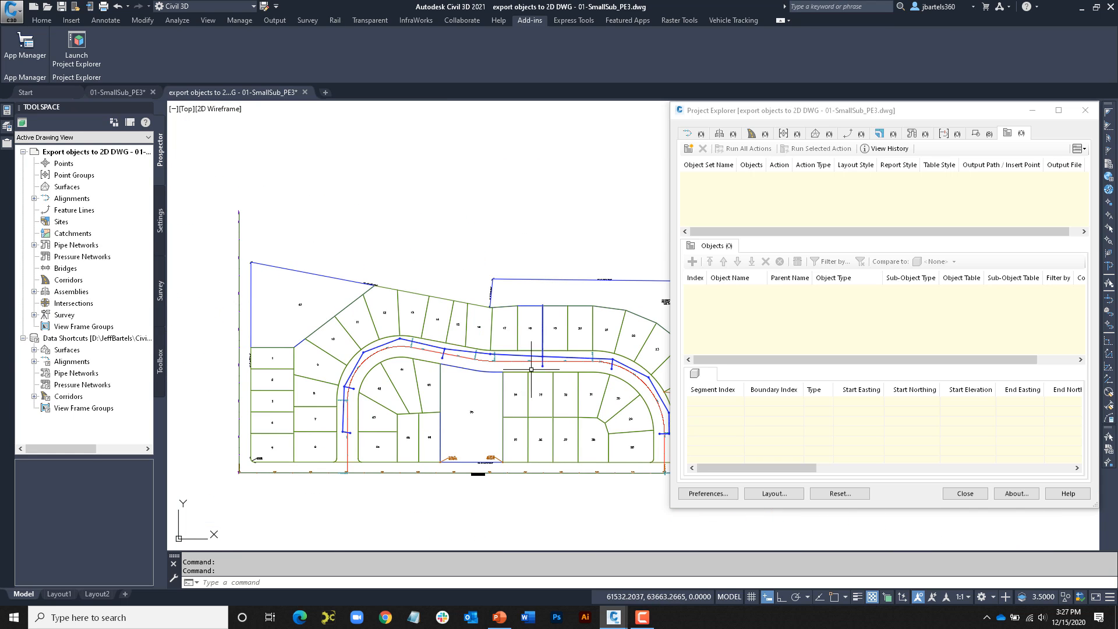
middle_click_drag(532, 369, 502, 345)
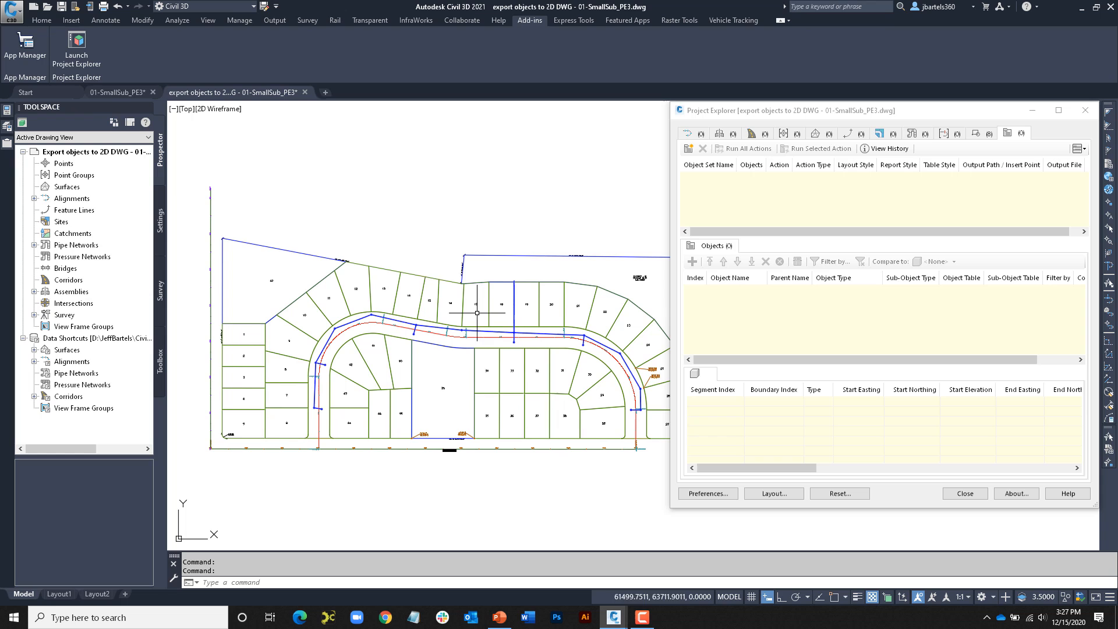
left_click(305, 93)
left_click(589, 335)
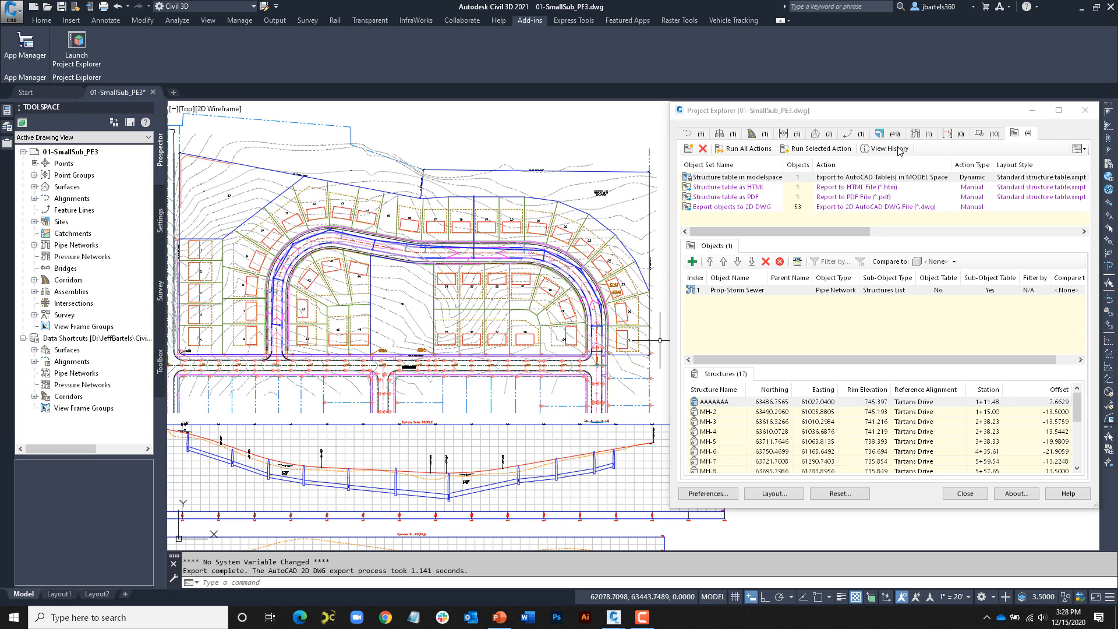
Step: Review the object set and quick report options offered for the Prop-Storm Sewer pipe network and return to the object sets
left_click(921, 133)
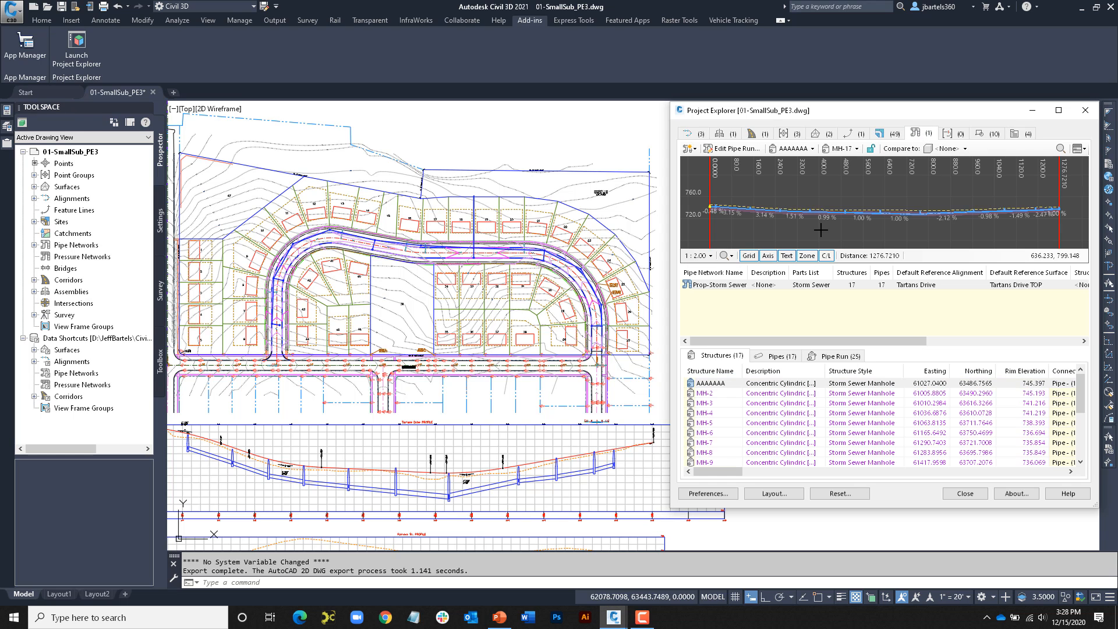
right_click(694, 288)
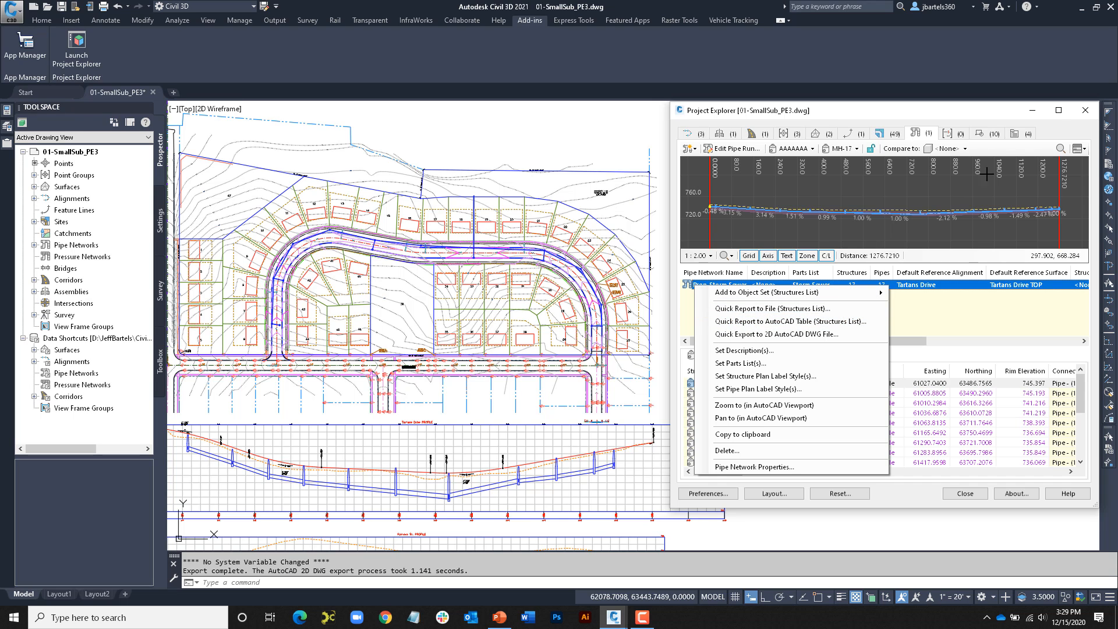
left_click(1017, 135)
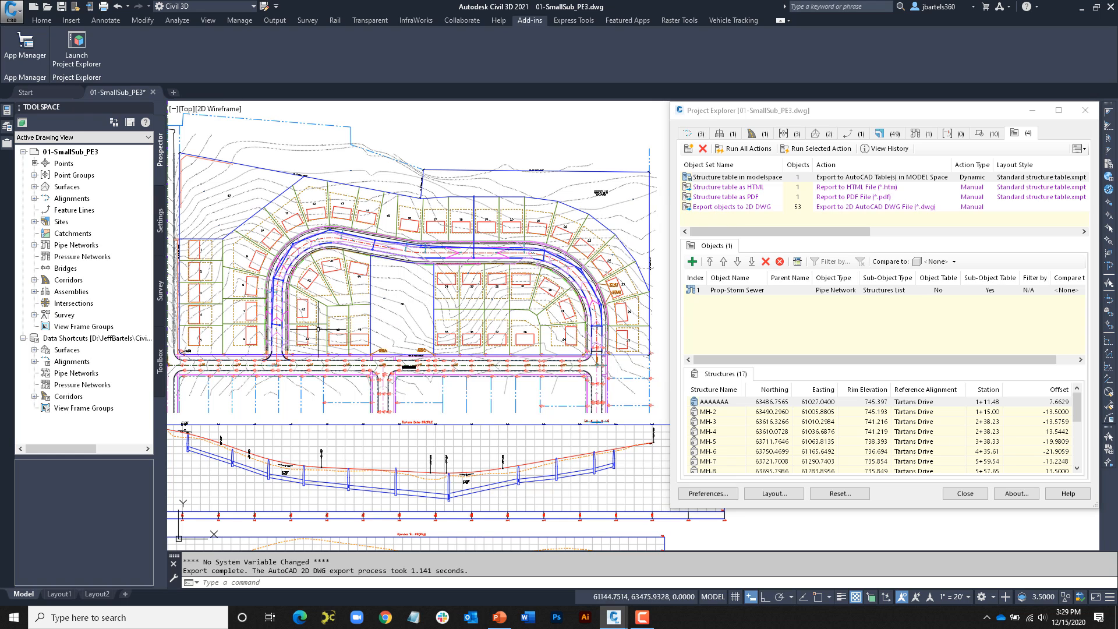
Step: Move storm structure AAAAAAA across the Tartans Drive centreline to about station 1+00, offset -8.8
scroll(408, 309, "up", 10)
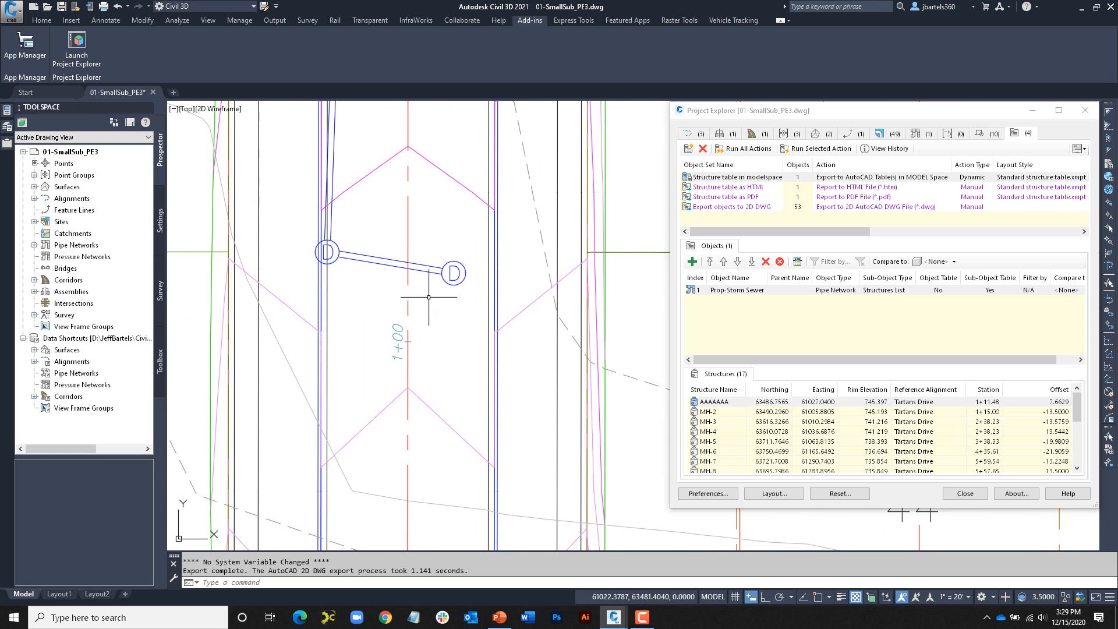
left_click(454, 272)
left_click(454, 273)
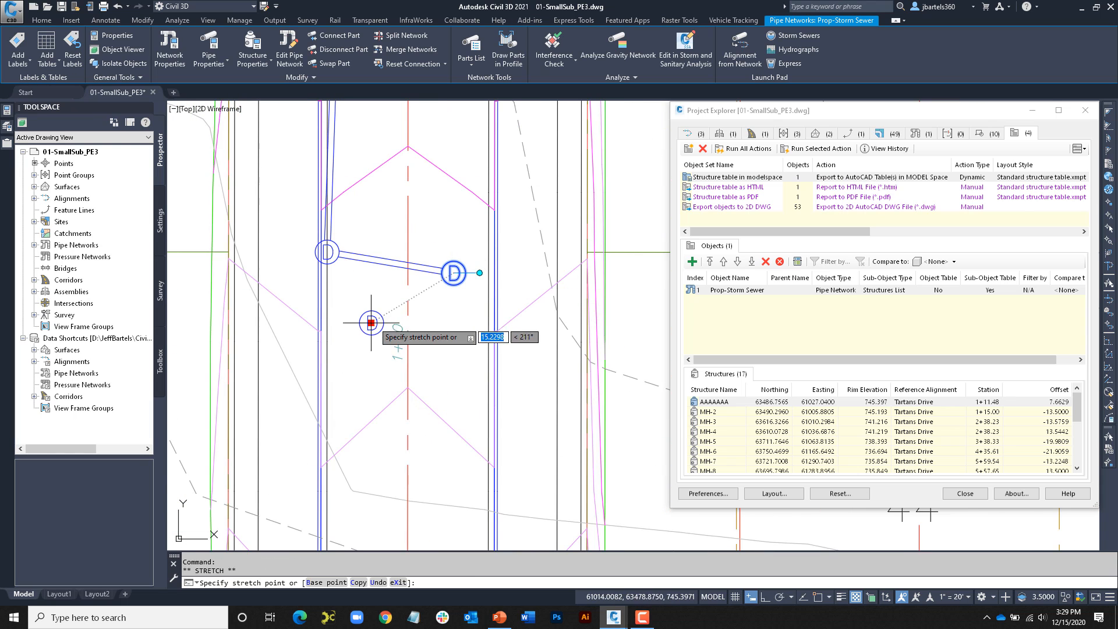
left_click(355, 340)
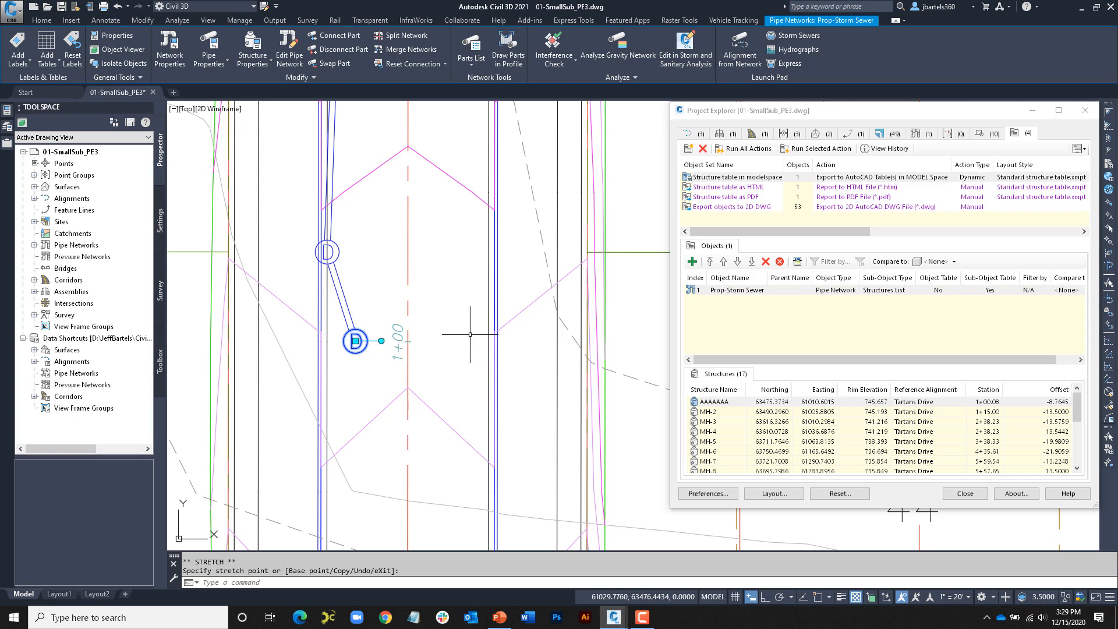
Step: Run the actions of all object sets and review the generated files in the Output History
left_click(748, 152)
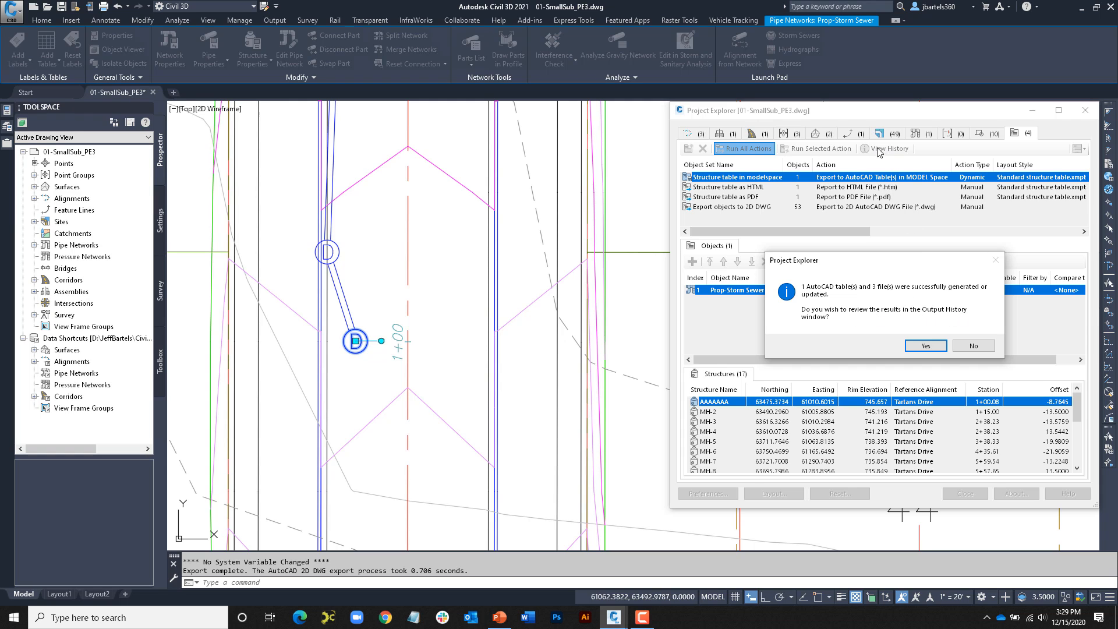
left_click(920, 346)
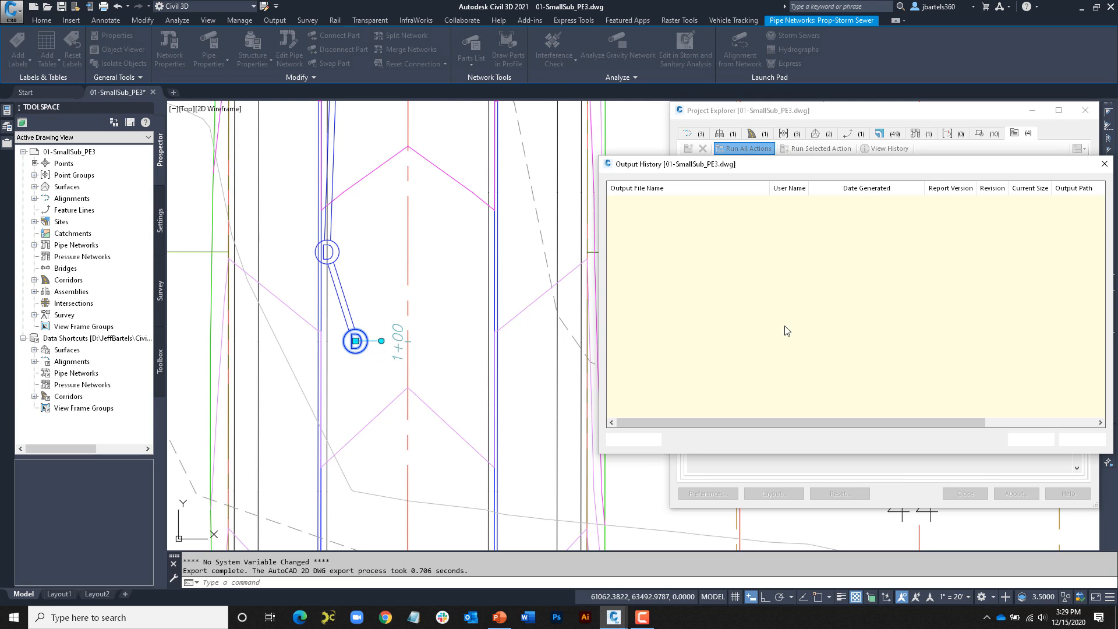
left_click_drag(833, 165, 802, 167)
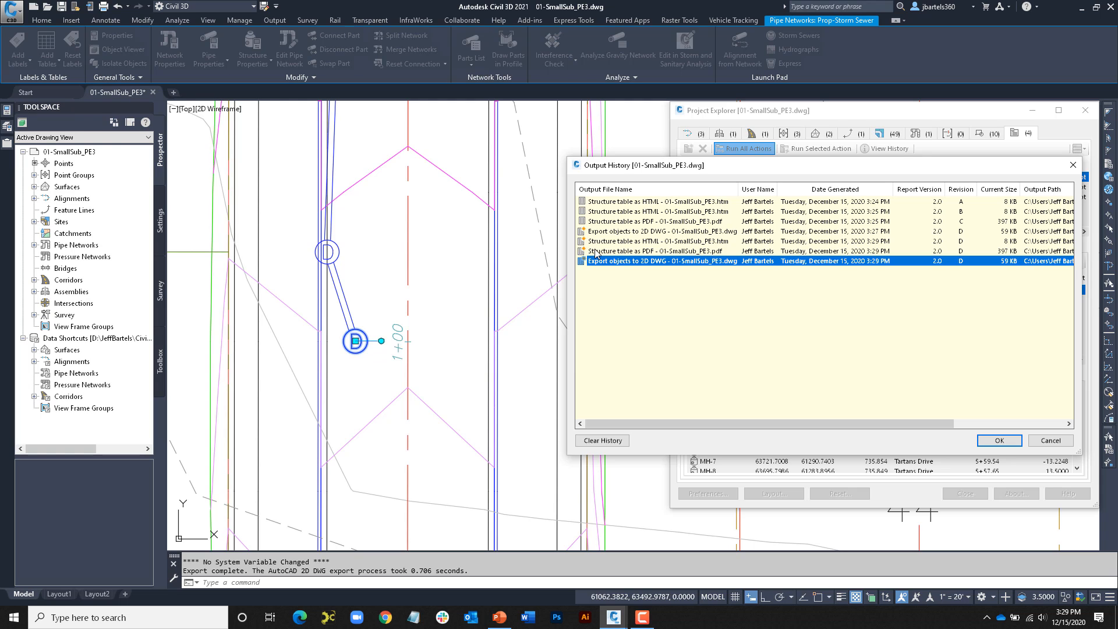
Step: View the newest "Structure table as PDF" report from the Output History and close both the report and the history
double_click(637, 254)
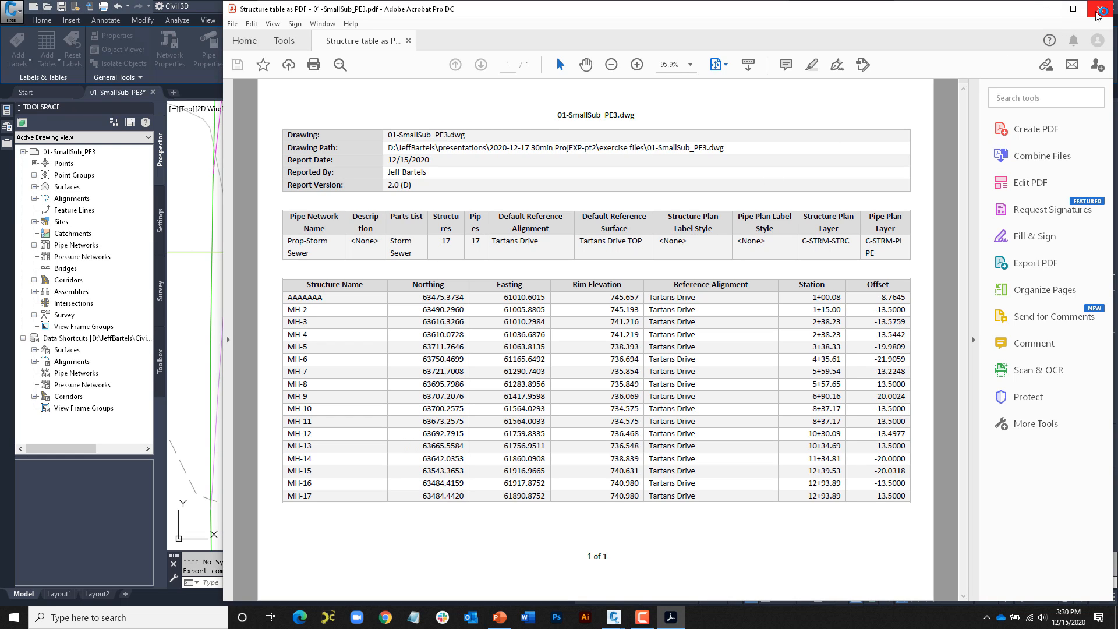
left_click(1100, 10)
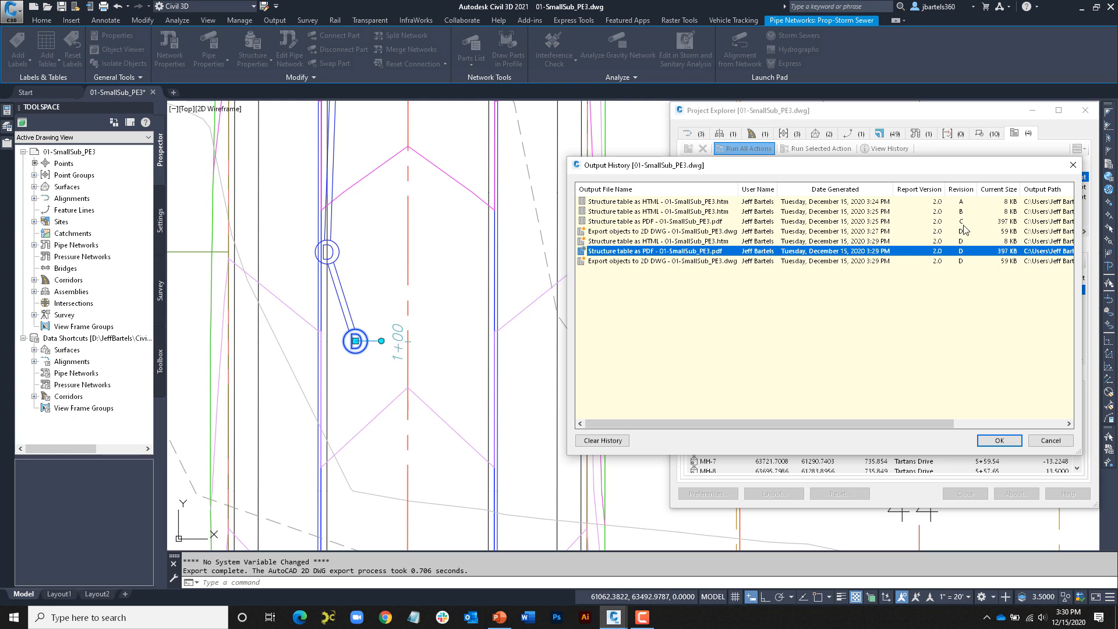
left_click(1073, 165)
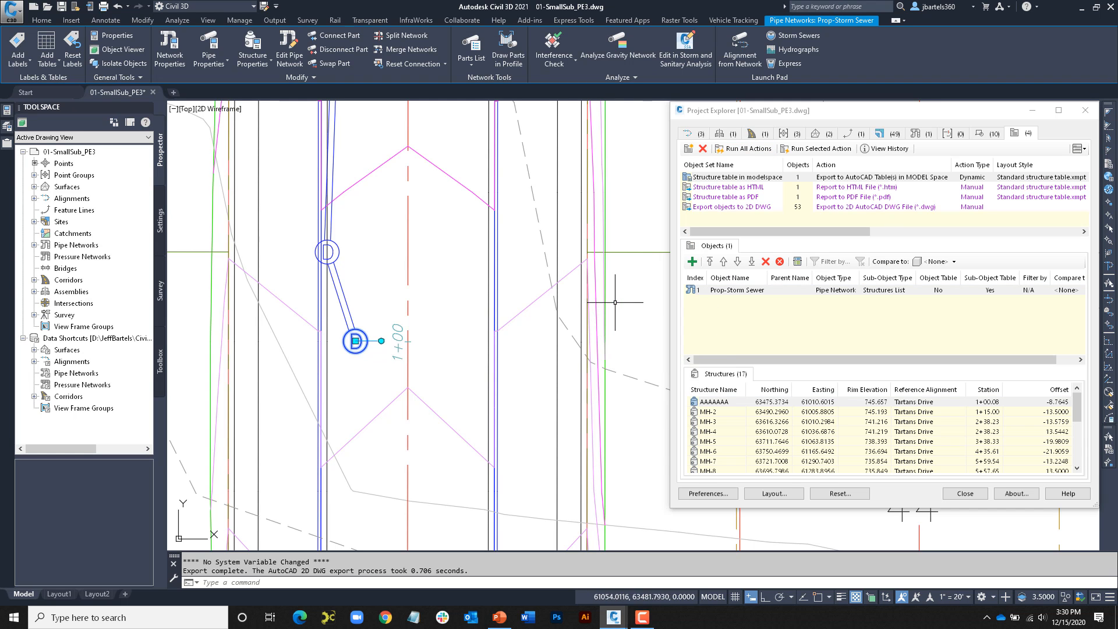
Step: Switch to the alignments category and set the profile view background colour to dark purple in the Project Explorer preferences
left_click(694, 135)
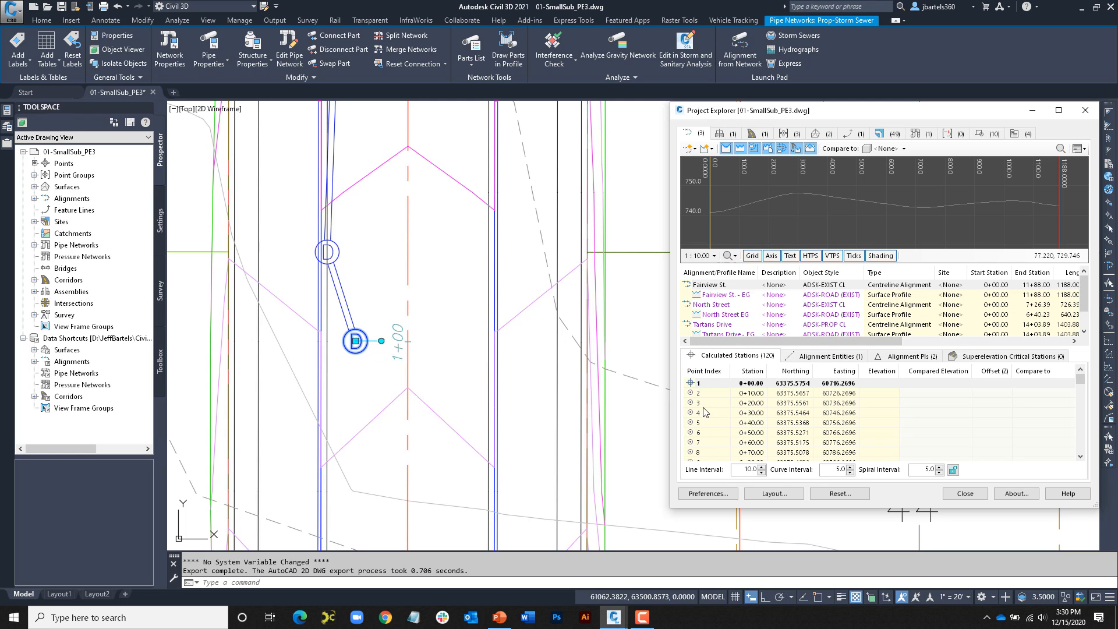
left_click(721, 492)
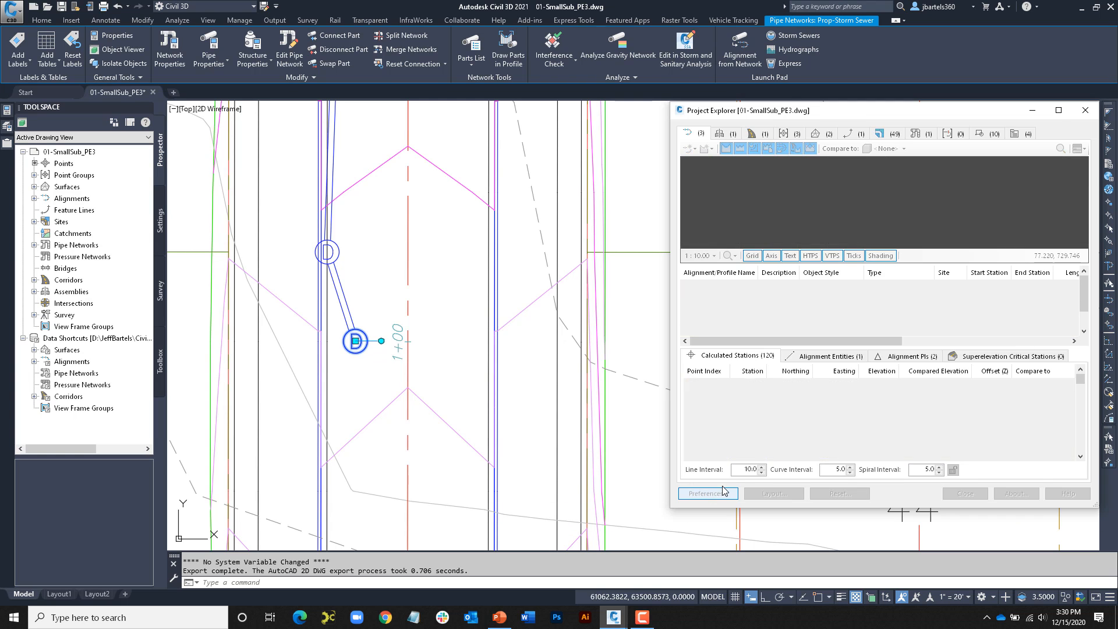
left_click_drag(839, 160, 365, 159)
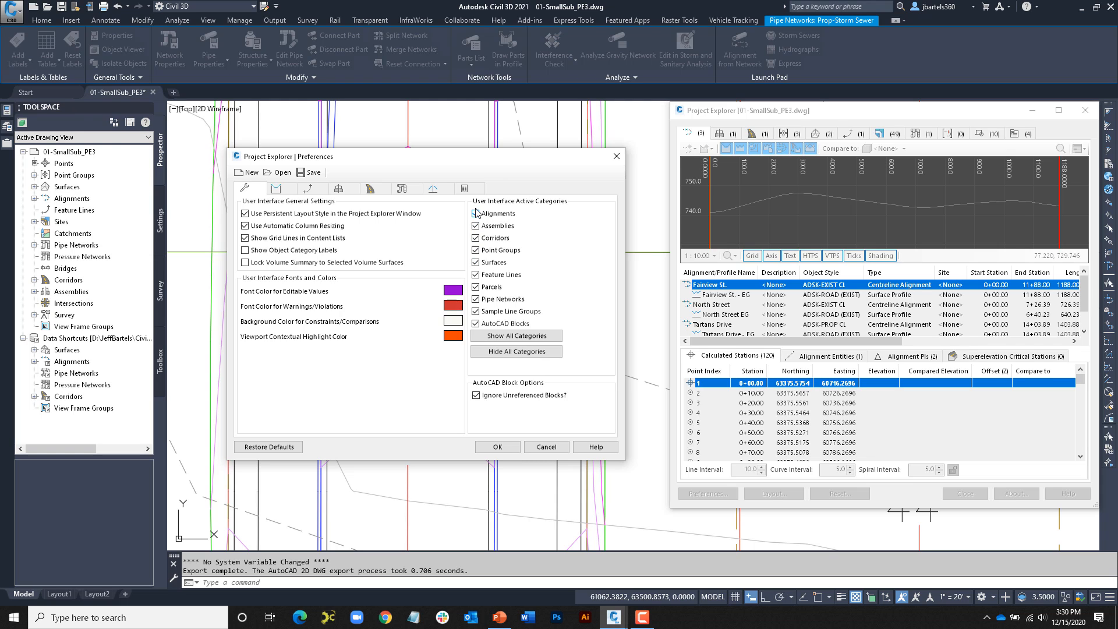
left_click(475, 312)
left_click(276, 188)
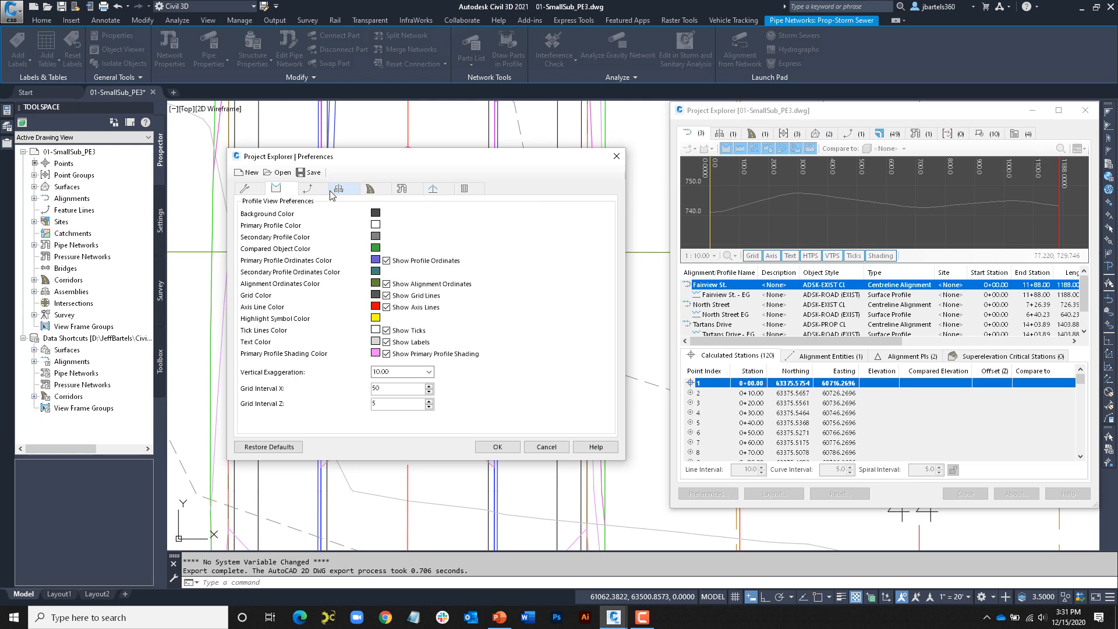
left_click(376, 213)
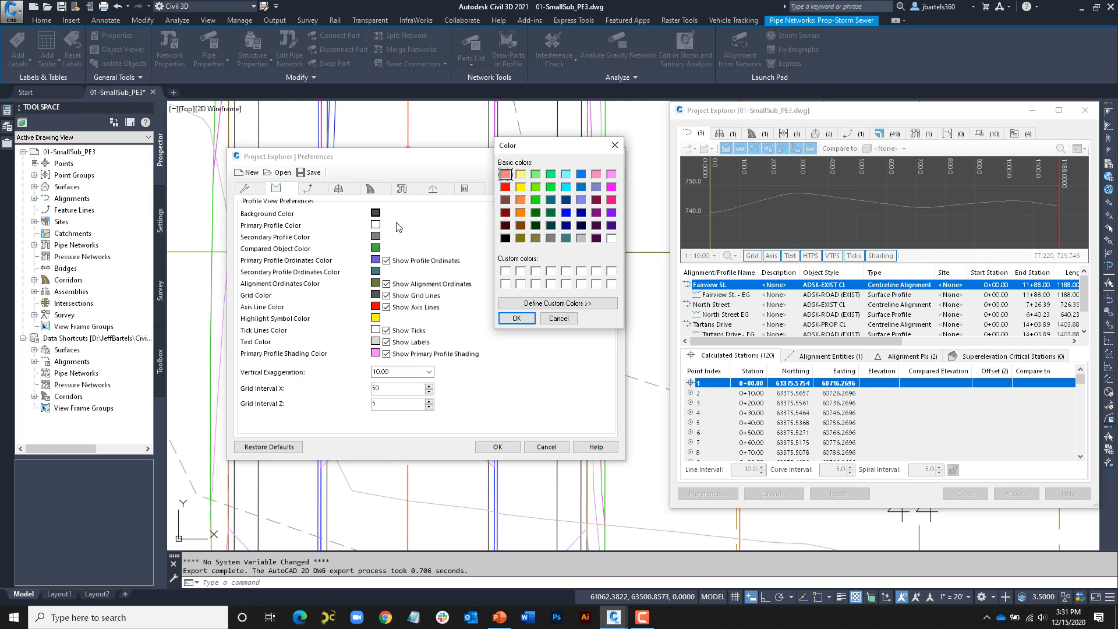
left_click(597, 239)
left_click(516, 318)
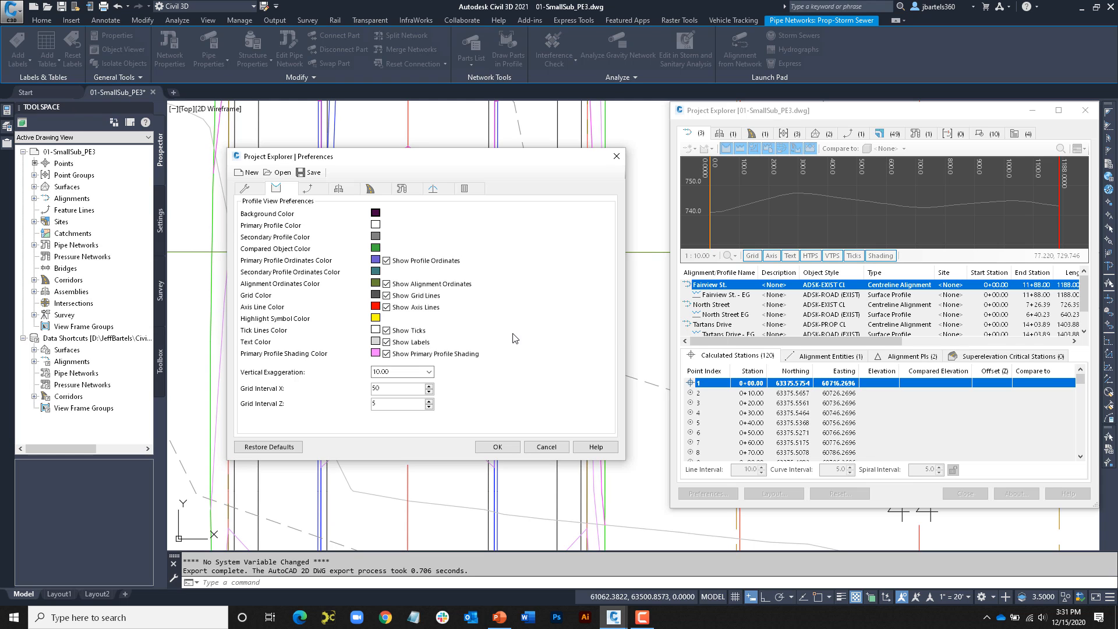
left_click(498, 448)
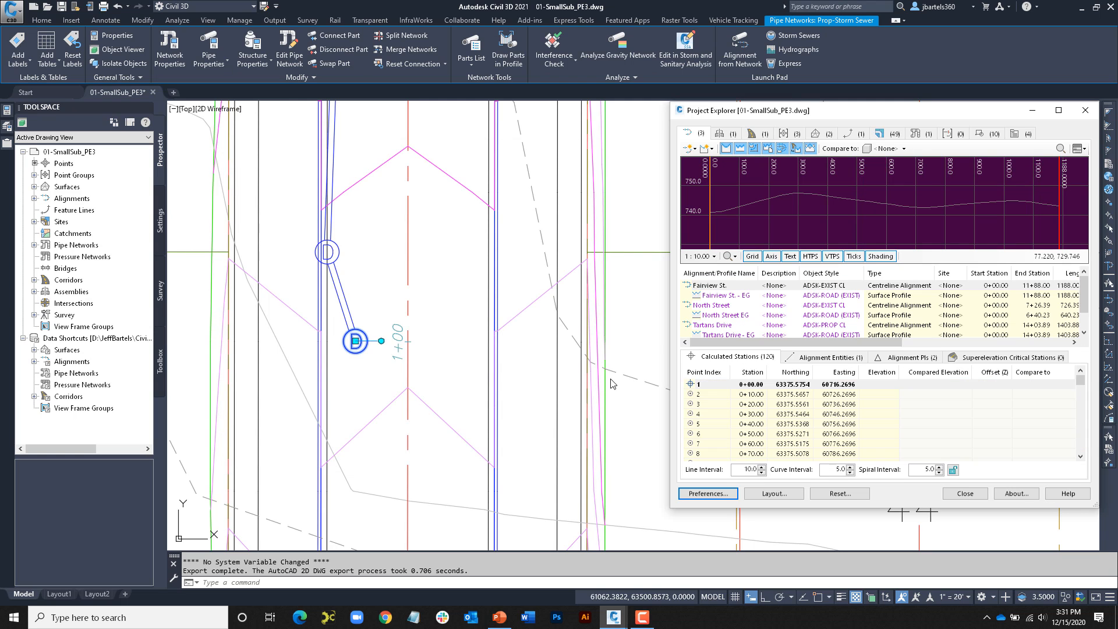
Step: Review the Project Explorer preferences for feature line, assembly, corridor, pipe network and section views and for report options
left_click(694, 495)
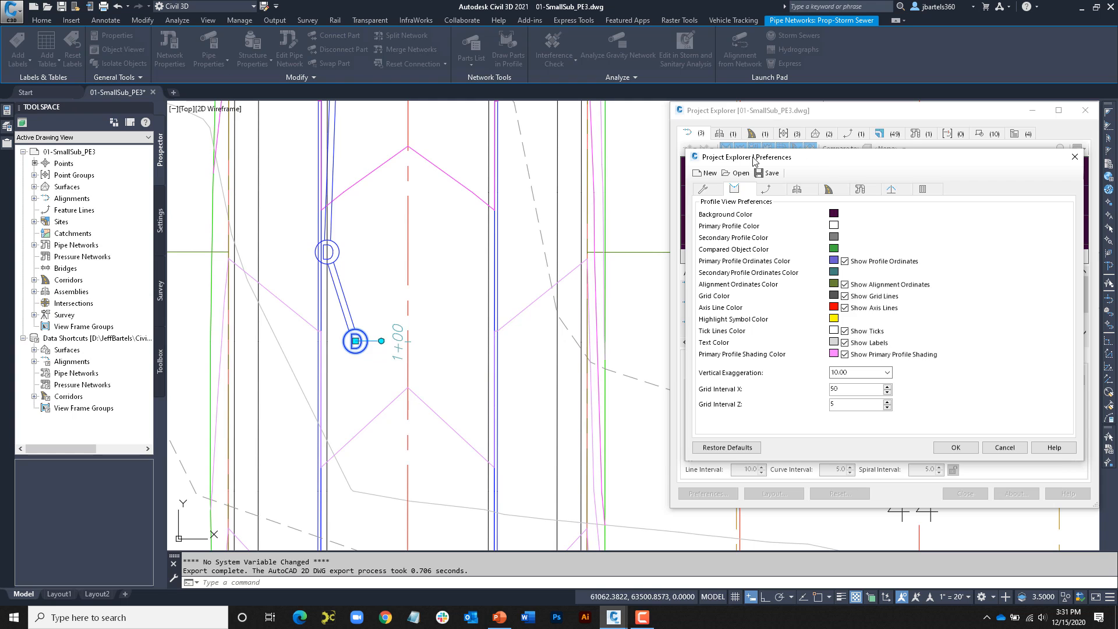
left_click_drag(752, 158, 278, 158)
left_click(297, 193)
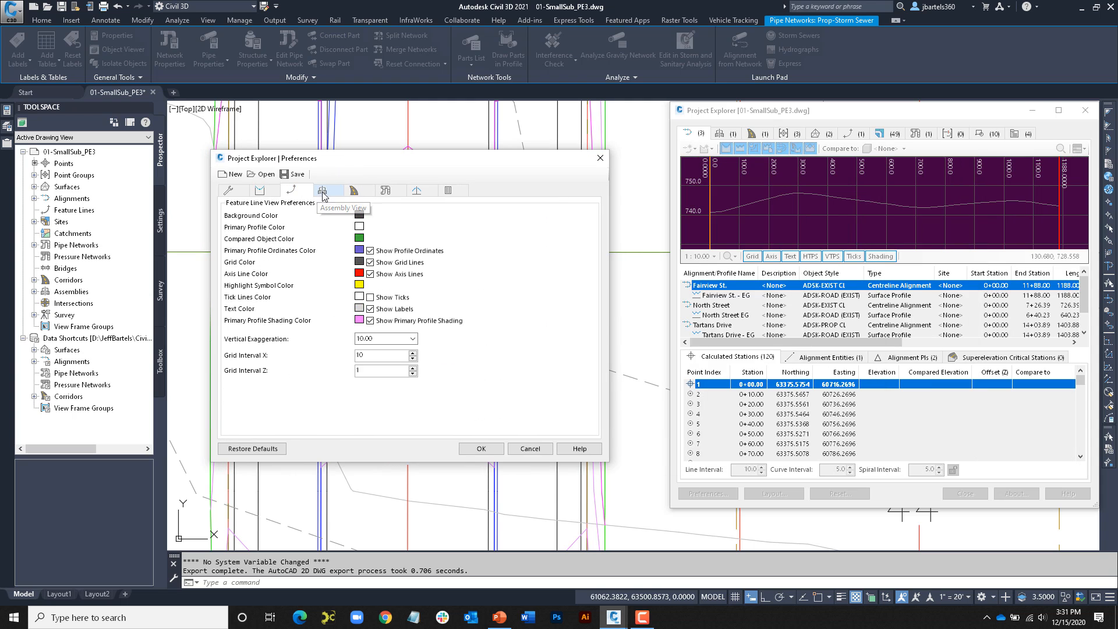
left_click(324, 192)
left_click(355, 192)
left_click(390, 191)
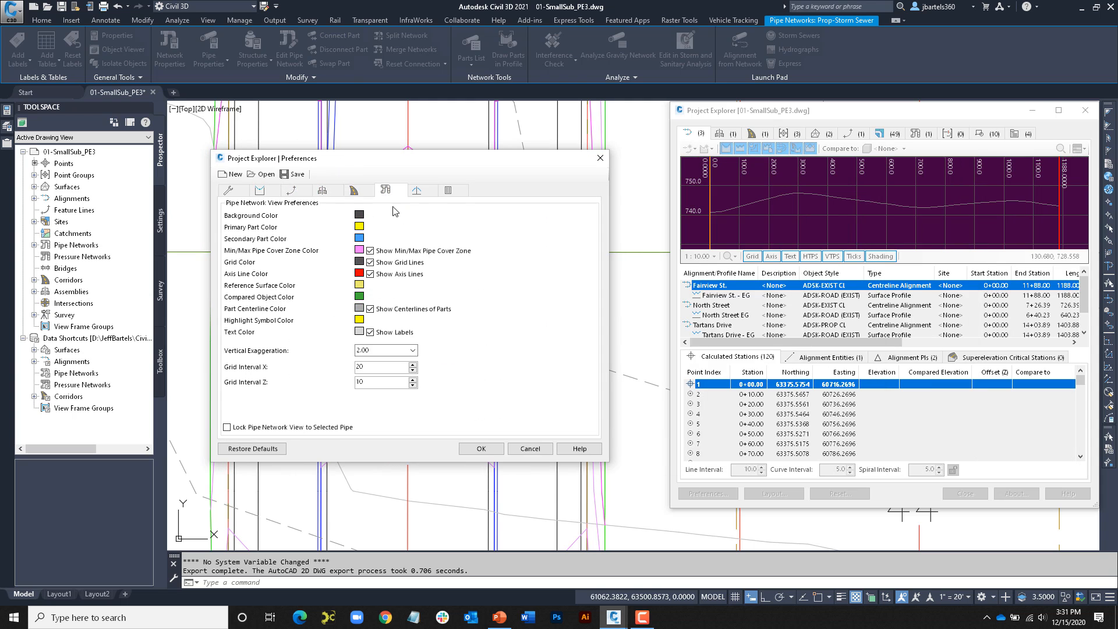
left_click(419, 192)
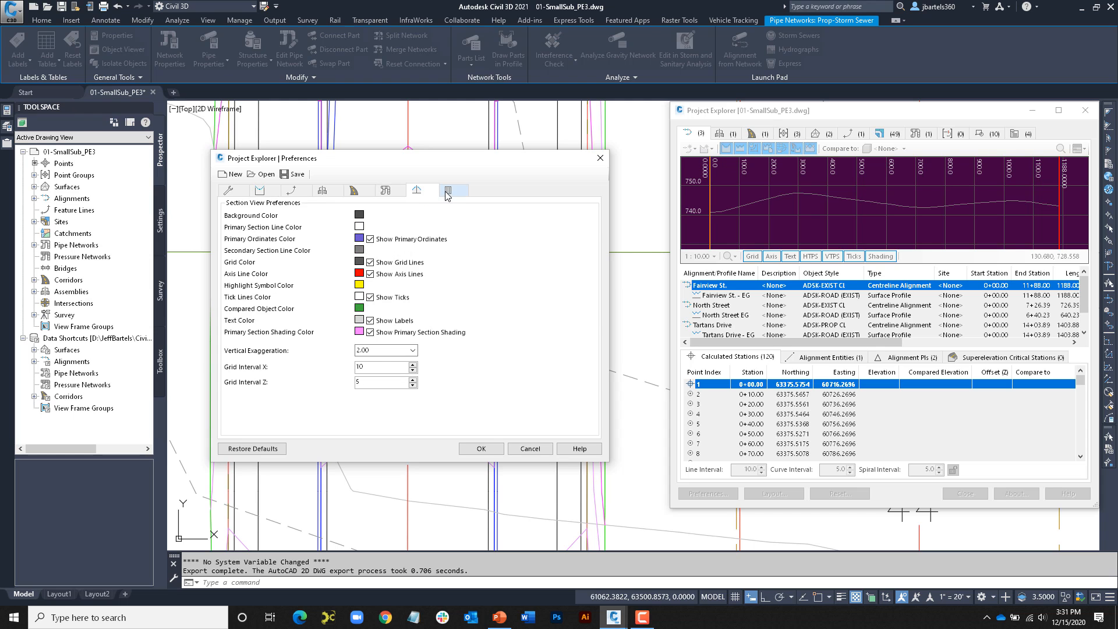
left_click(446, 193)
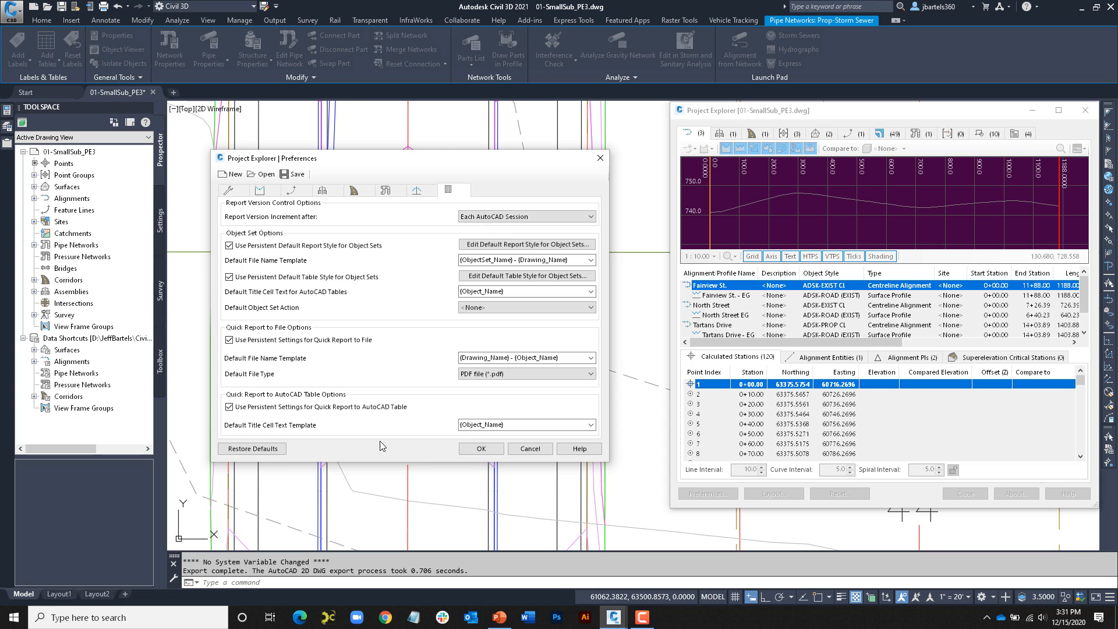
left_click(475, 450)
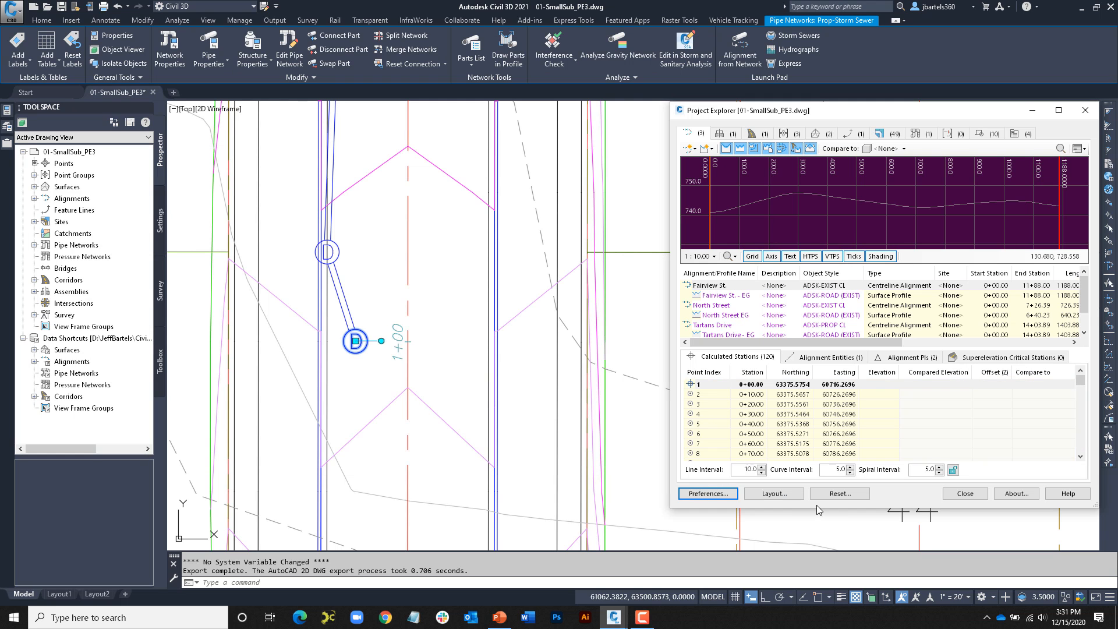
Step: Reset both the layout and the preferences of the Project Explorer user interface
left_click(838, 494)
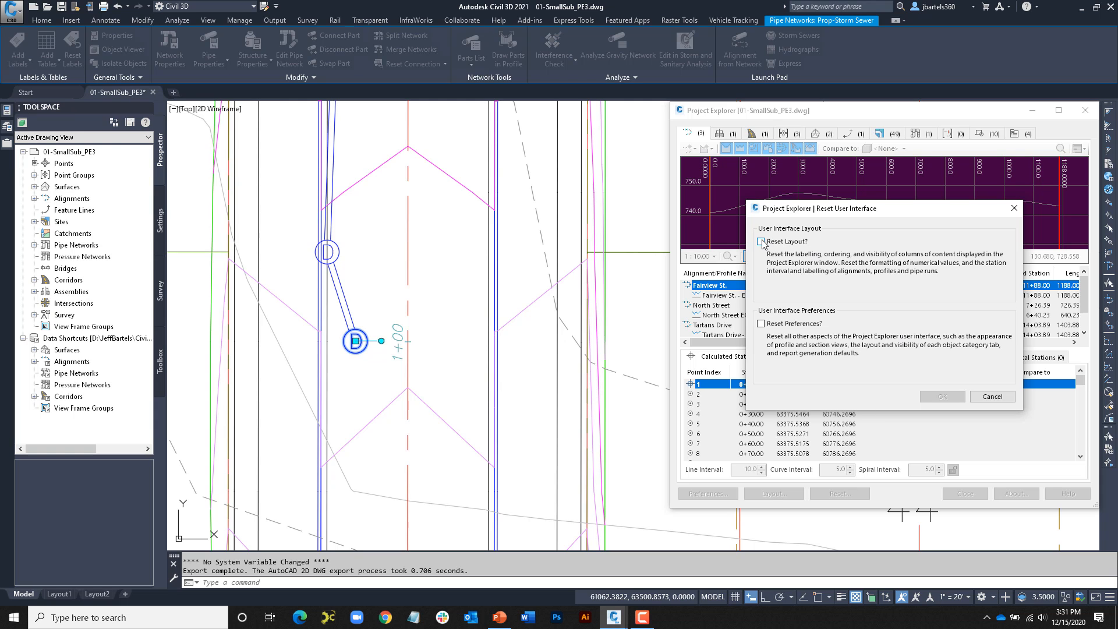
left_click(762, 325)
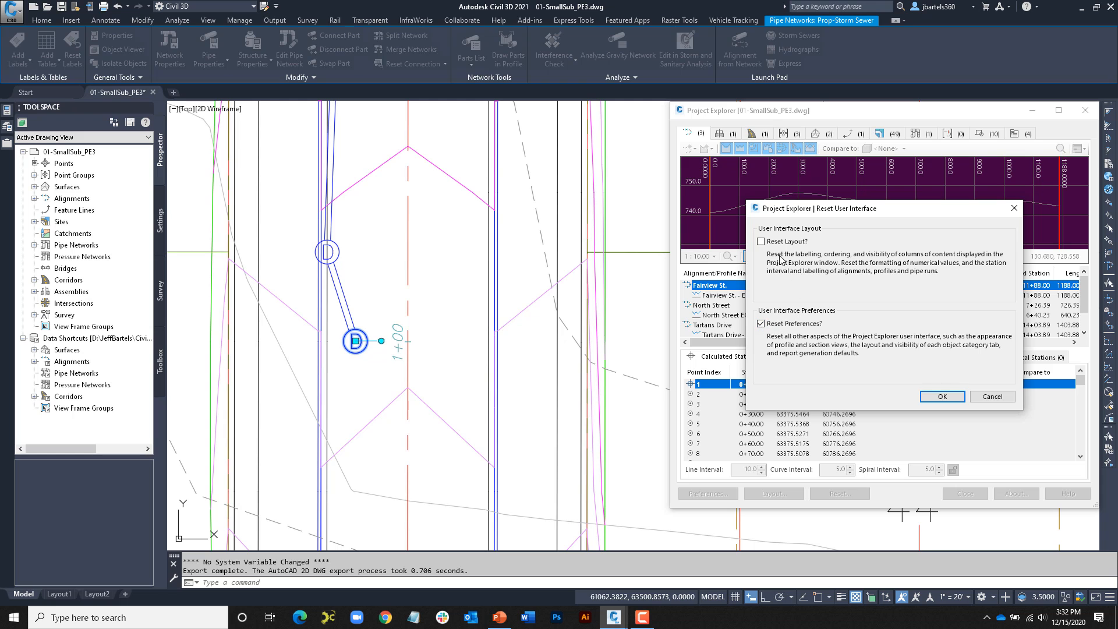
left_click(761, 241)
left_click(937, 397)
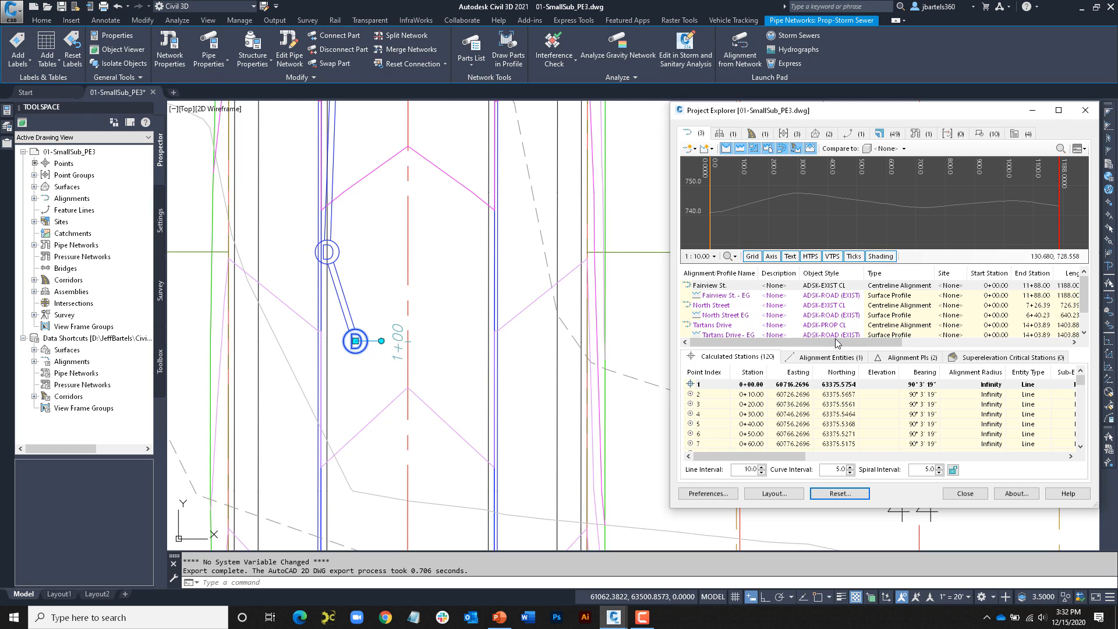
Step: Examine the alignment column layout and the general decimal, grade/slope format and bearing display choices in the Layout Options
left_click(775, 493)
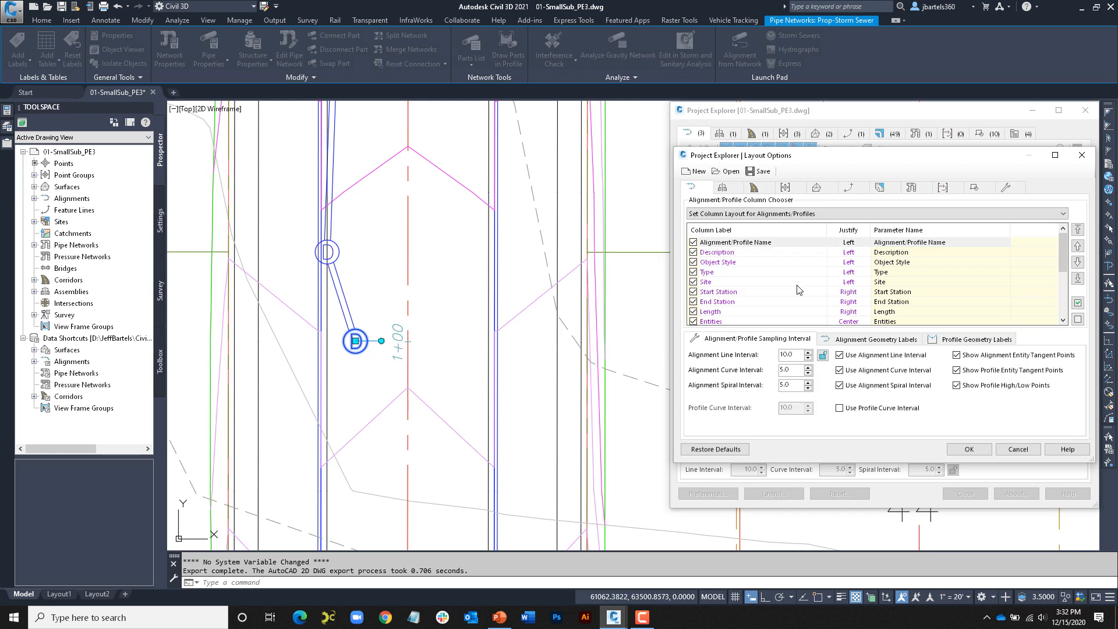
left_click_drag(839, 156, 356, 161)
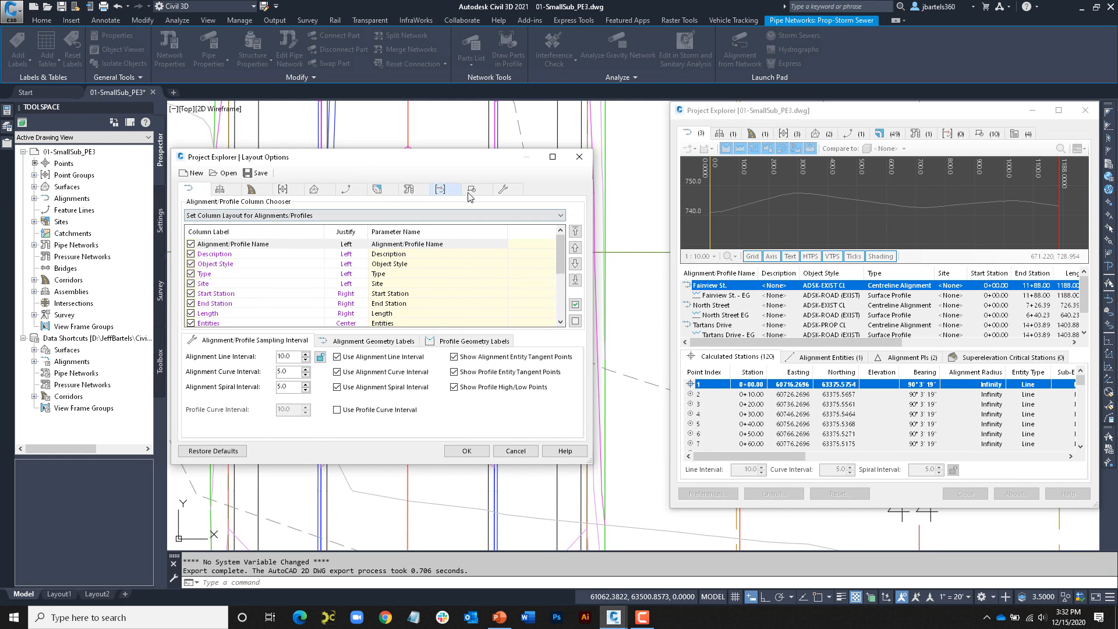
left_click(503, 190)
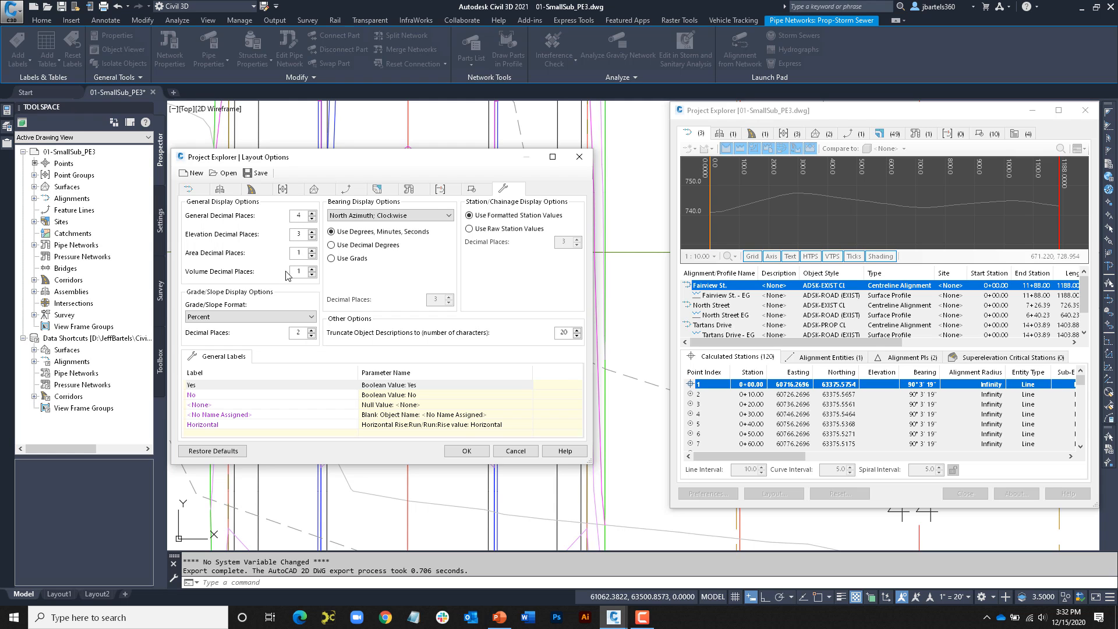
left_click(253, 316)
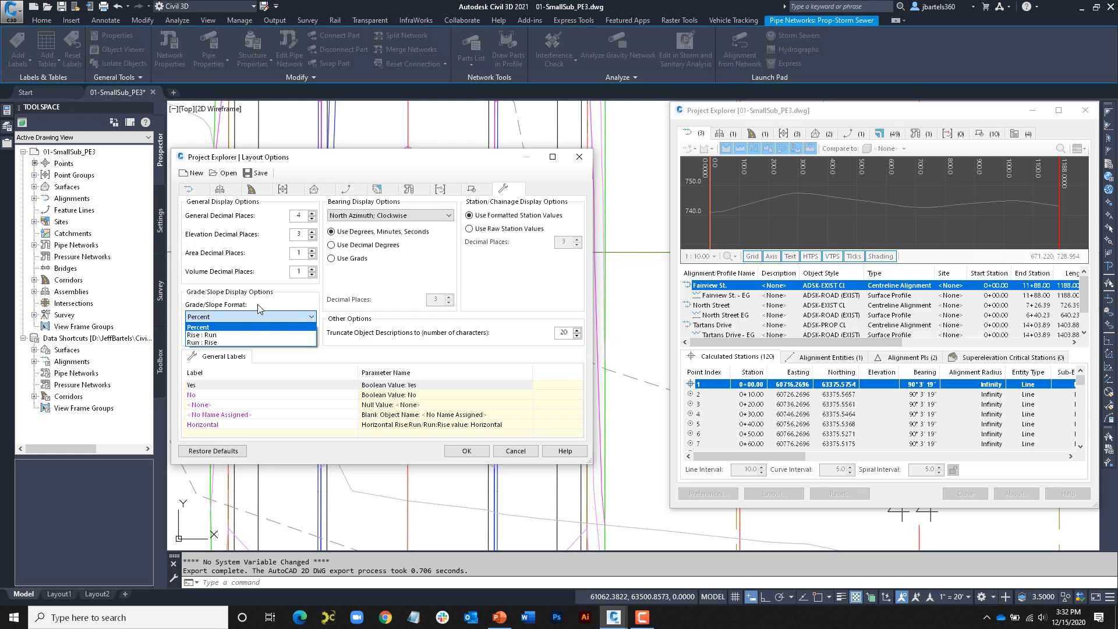
left_click(247, 327)
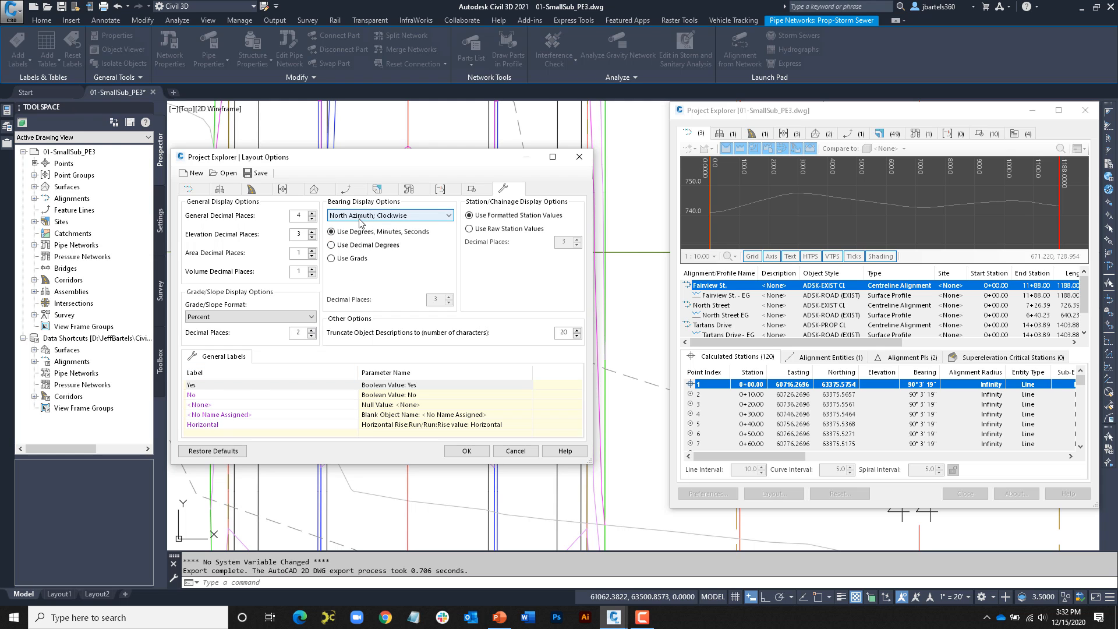
left_click(424, 216)
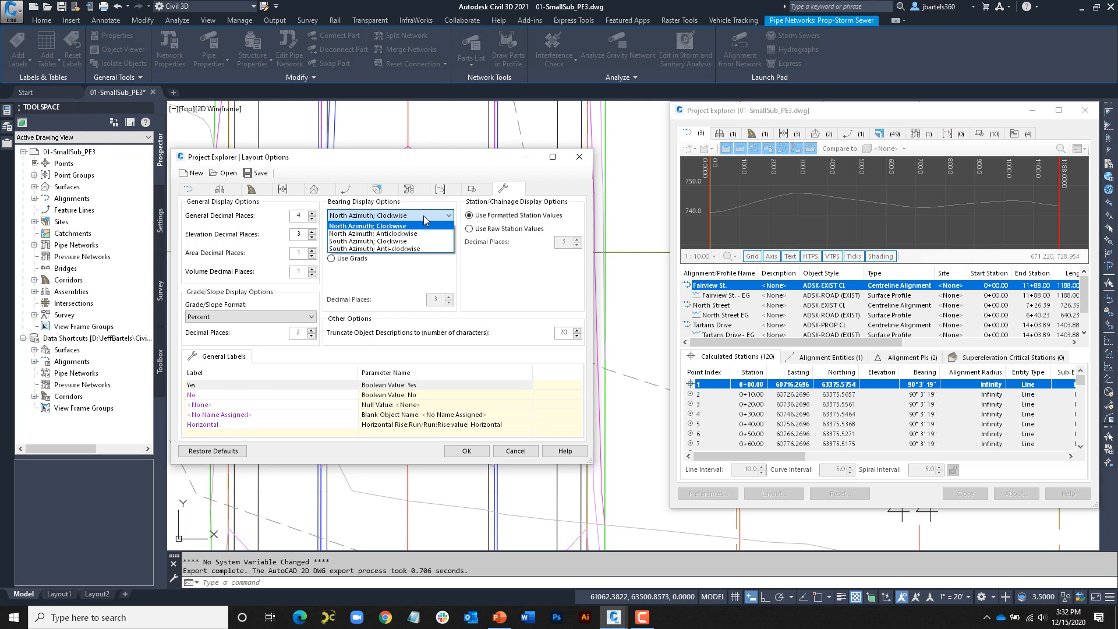
left_click(424, 215)
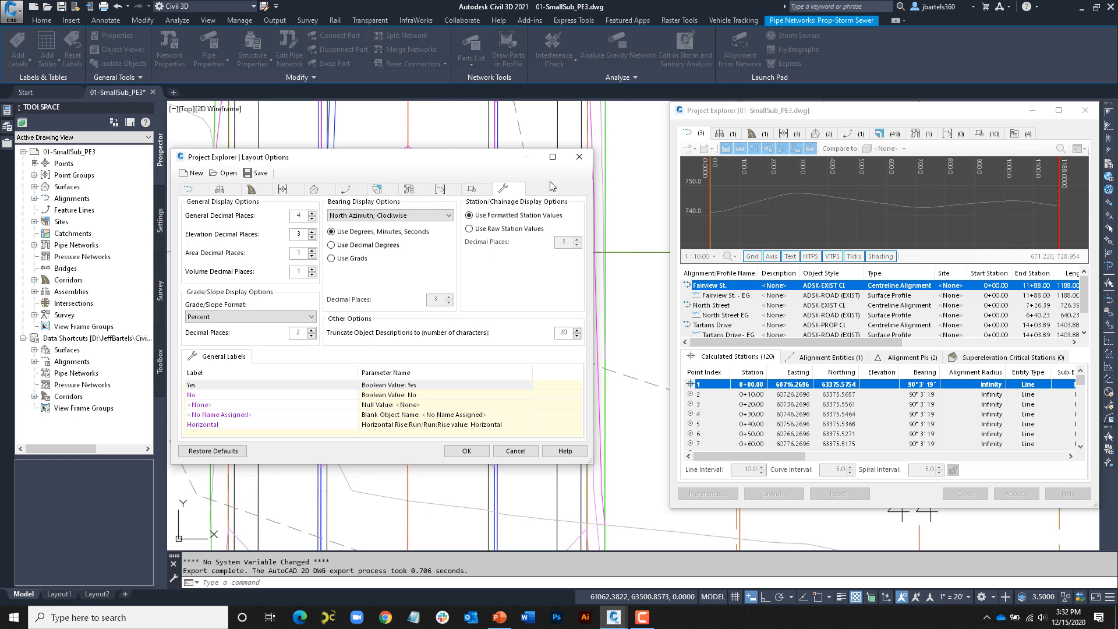
left_click(579, 157)
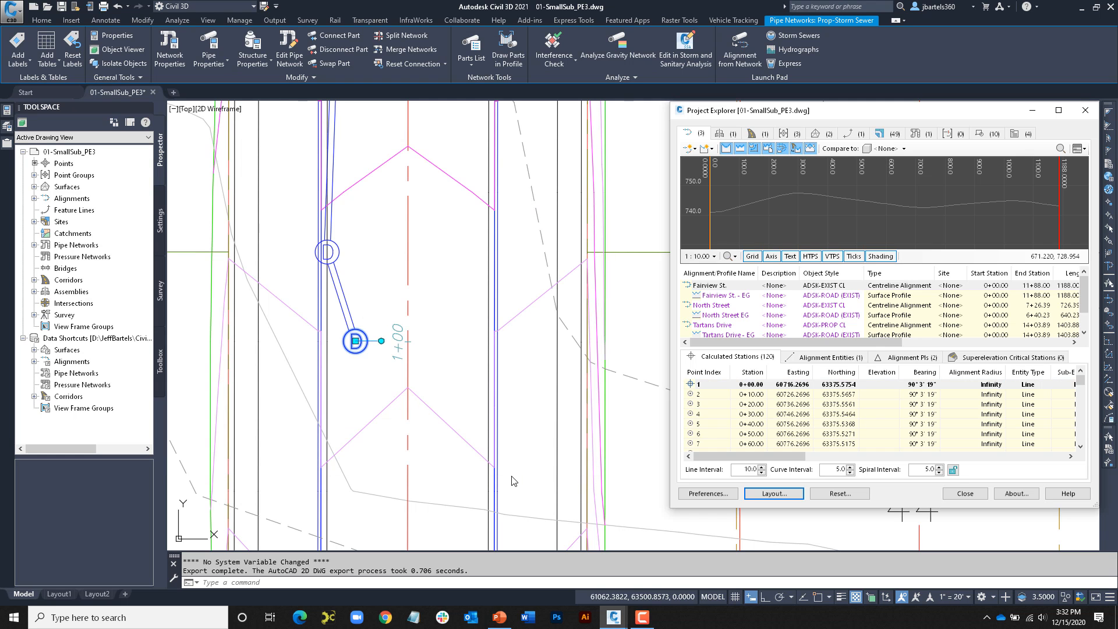
Step: Switch to PowerPoint, start the slide show from the Agenda slide and bring in its "Powerpoint Free-Zone" stamp
left_click(505, 616)
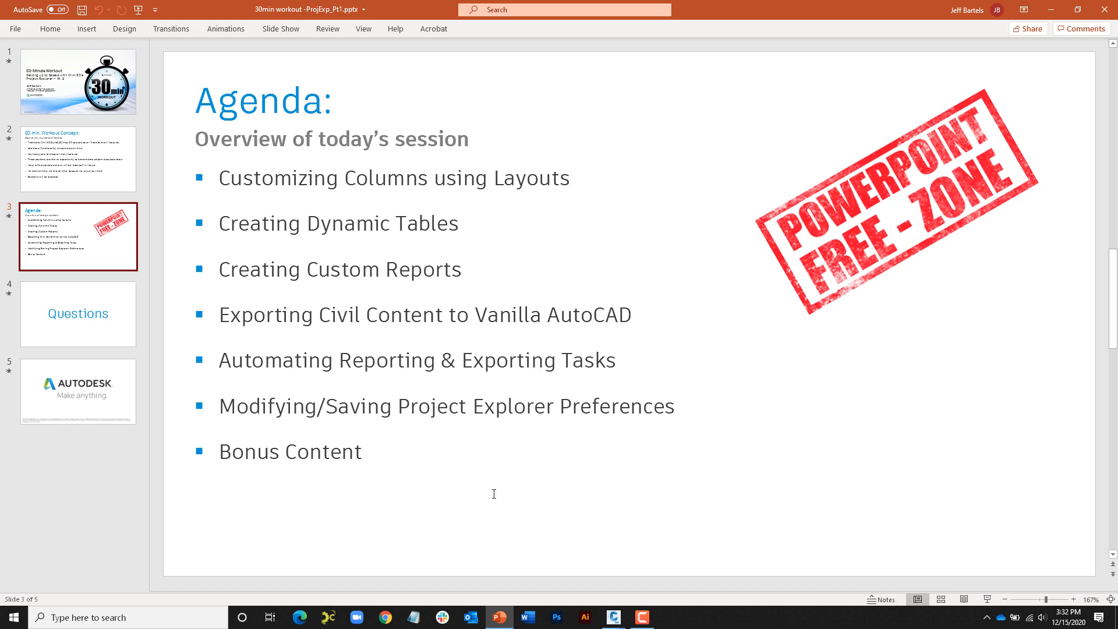
left_click(281, 29)
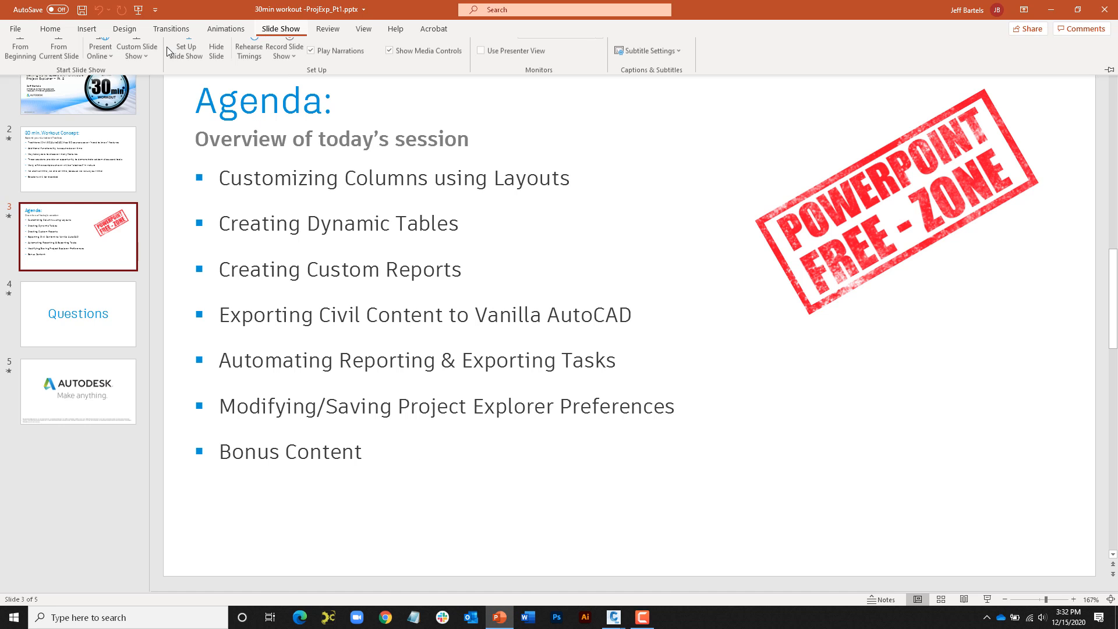
left_click(64, 54)
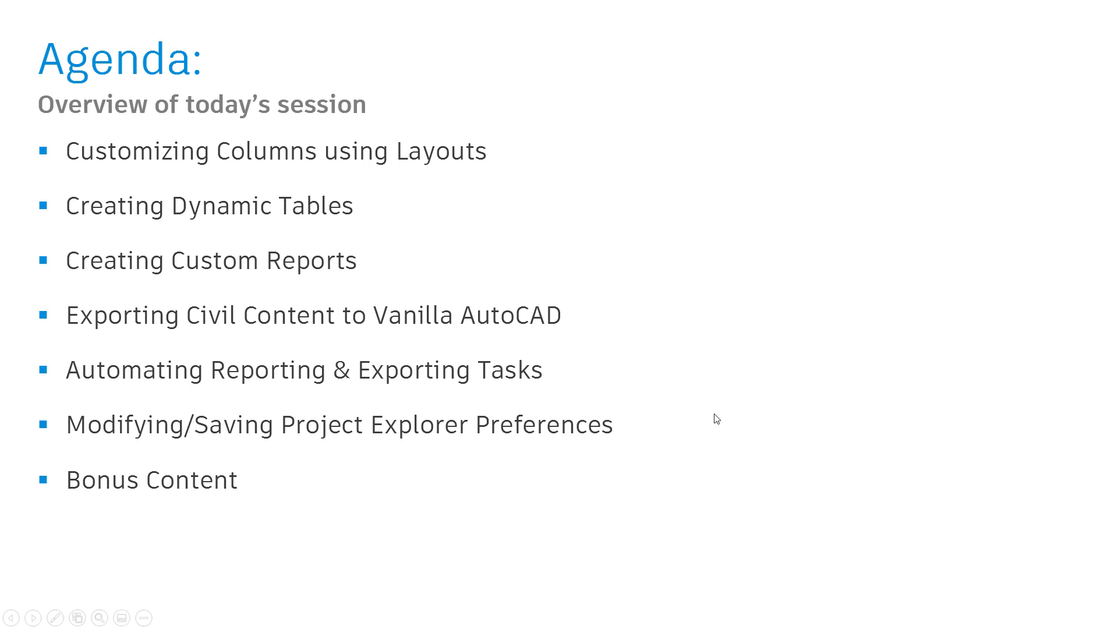
left_click(788, 420)
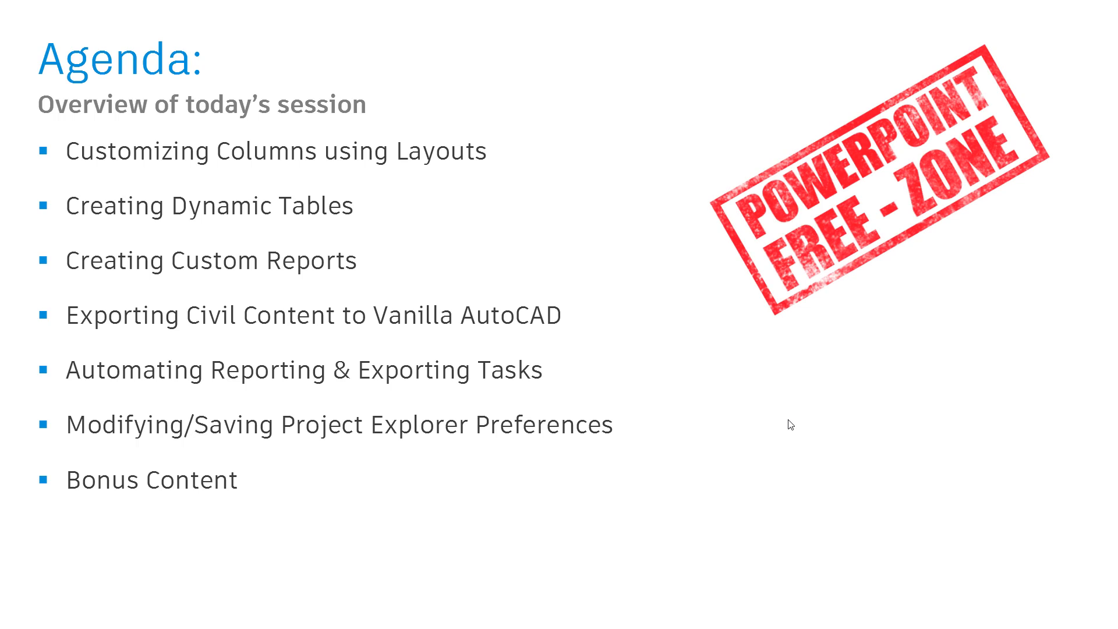